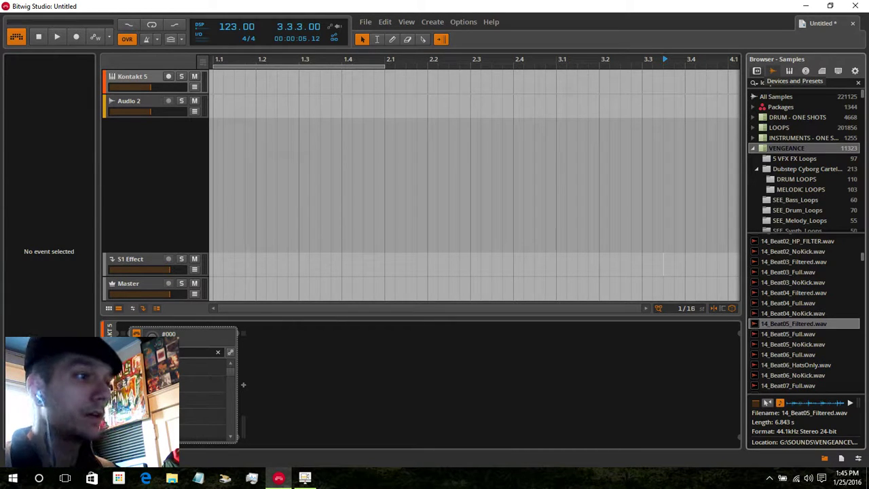
- Filter the samples by "loop", and look up C - 120bpm.mid in the 5_Free_RB_MIDI_Chord clips folder
text(oop)
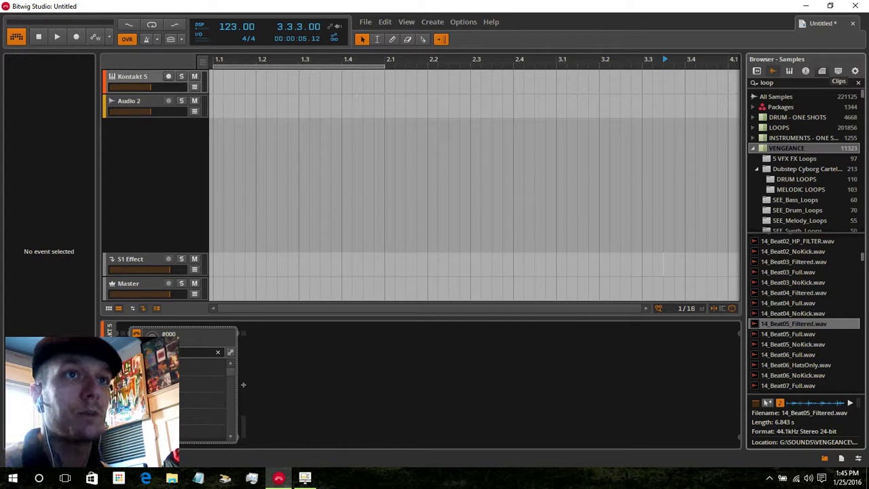
click(823, 71)
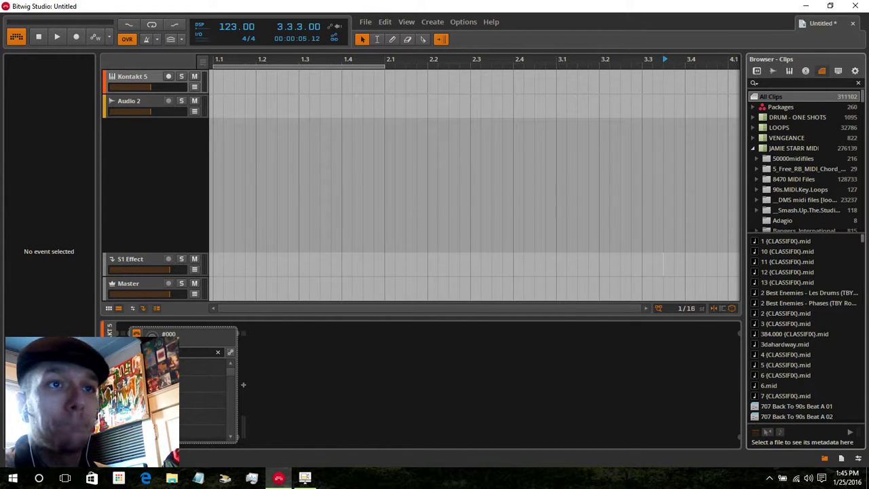
click(808, 169)
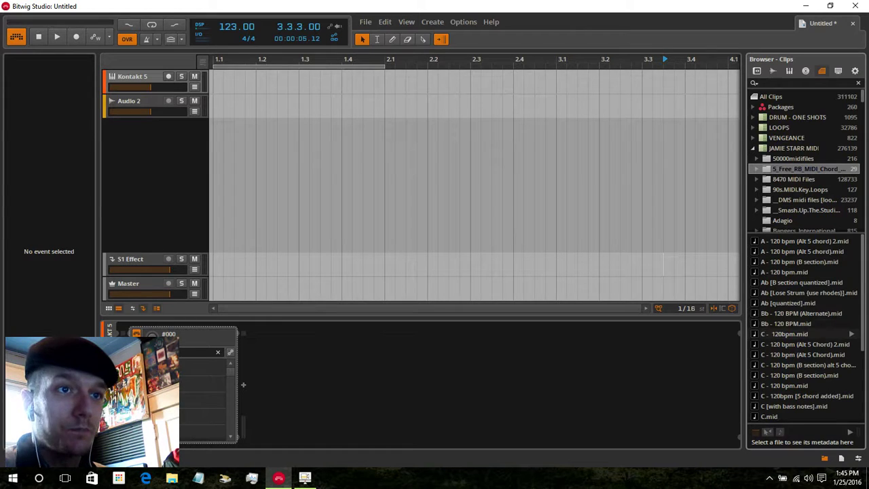
click(842, 334)
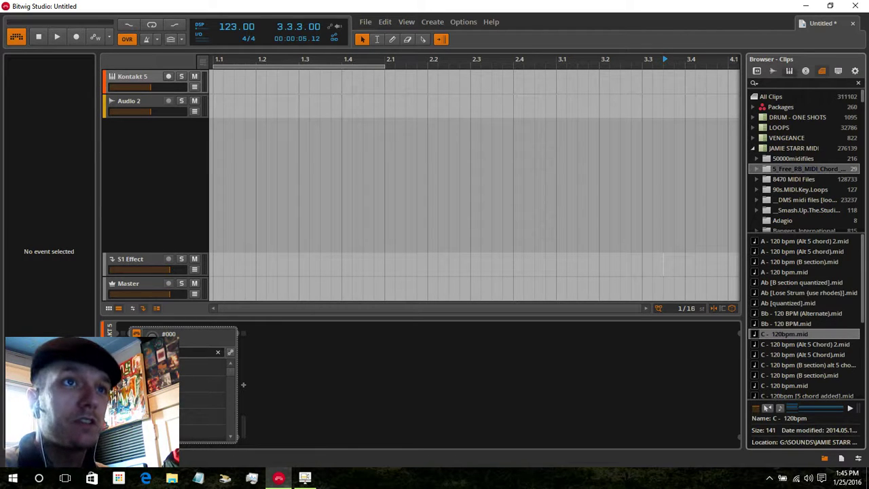
- Place the sample 14_Beat05_Filtered.wav at bar 1 on a new audio track and loop it out to 8 bars
click(773, 71)
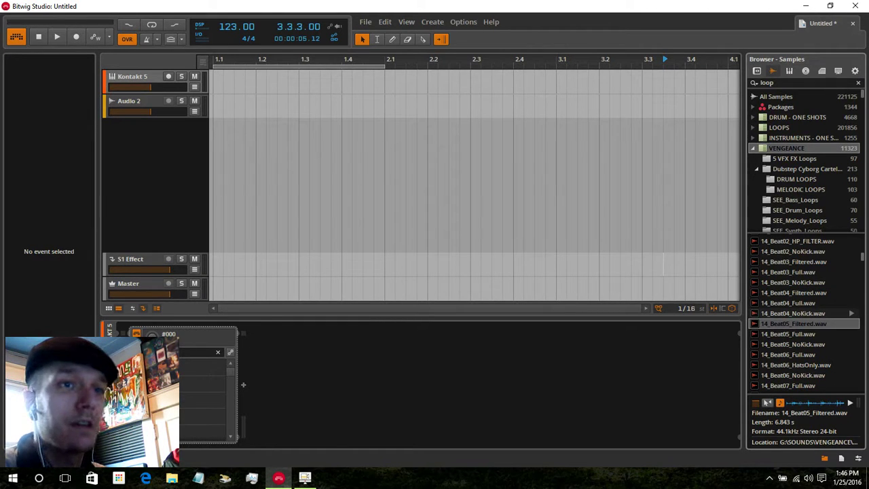
drag(794, 324, 217, 132)
drag(256, 60, 256, 30)
key(minus)
key(minus)
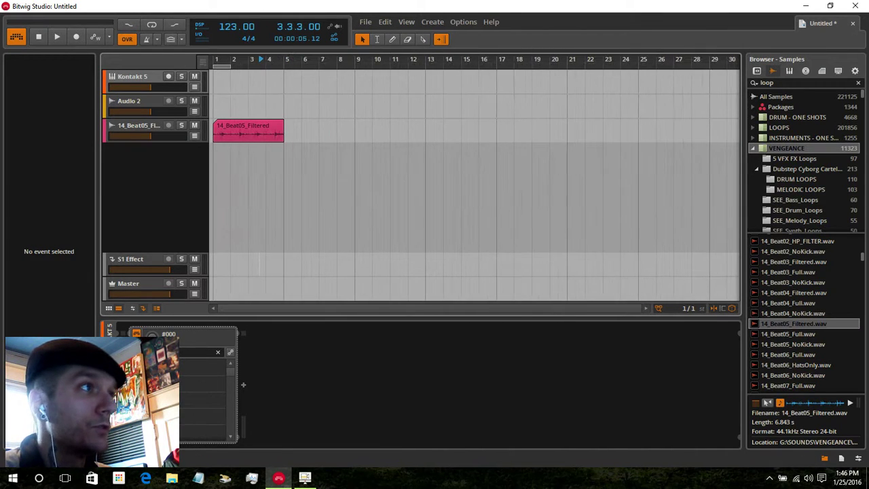
drag(283, 132, 355, 133)
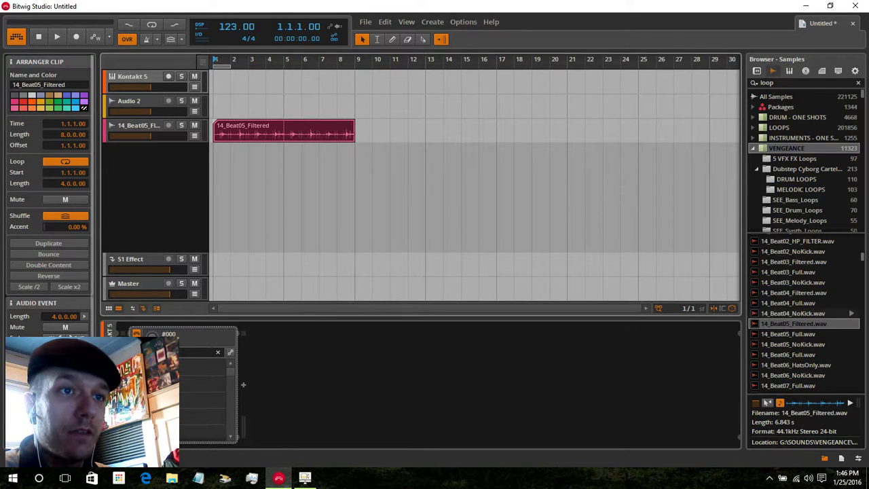
- Add 14_Beat05_NoKick.wav at bar 9 of the drum track, start playback and loop the clip out to 8 bars
drag(795, 344, 358, 130)
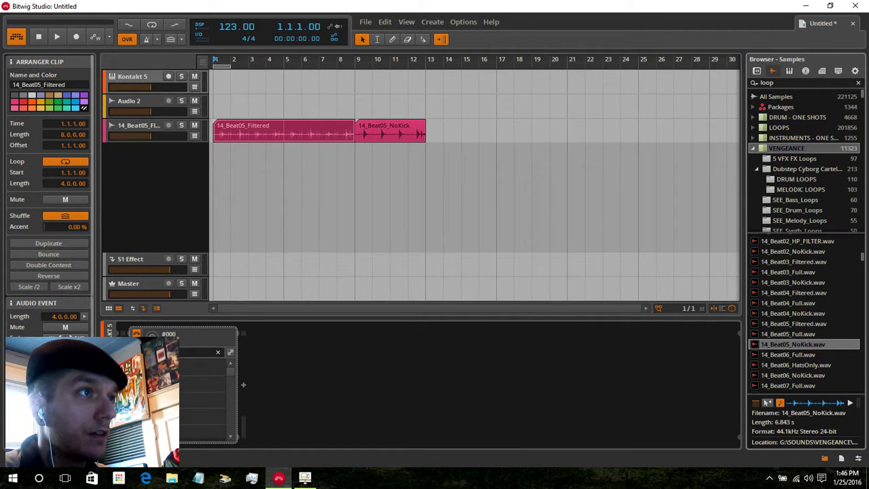
key(space)
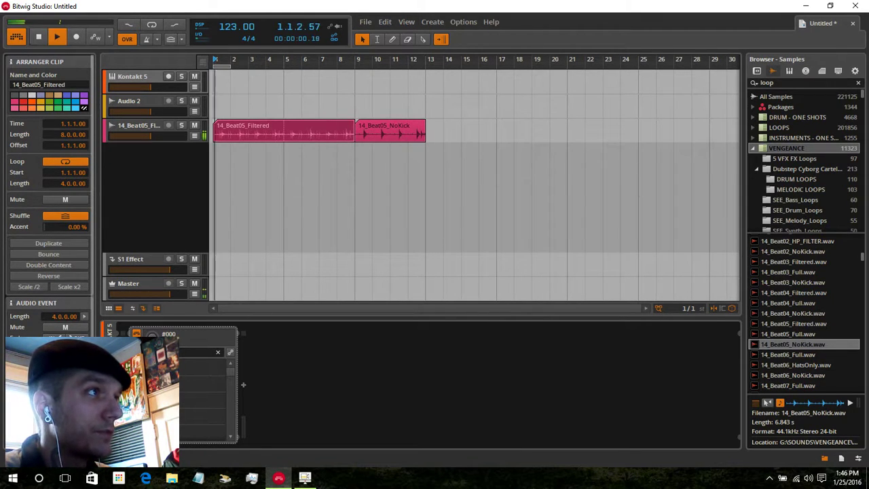
drag(425, 127, 496, 127)
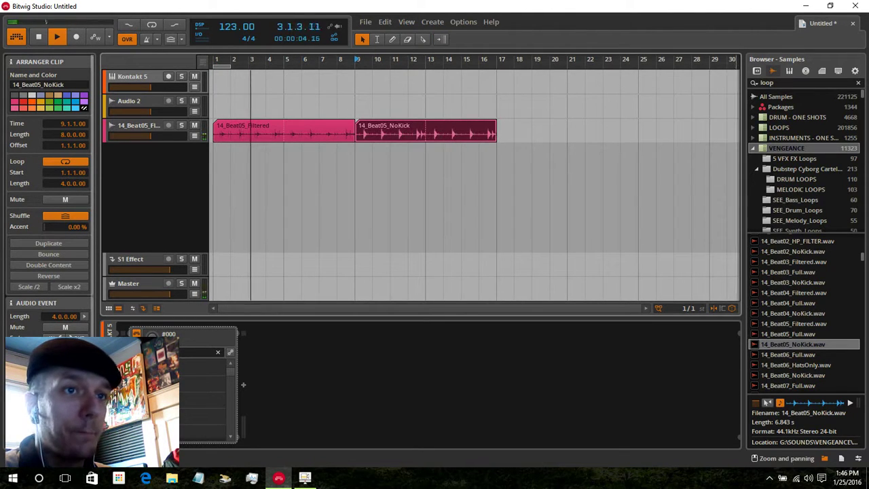
- Add 14_Beat05_Full.wav at bar 17 of the drum track, loop it out to 16 bars and stop playback
click(789, 334)
drag(791, 334, 502, 133)
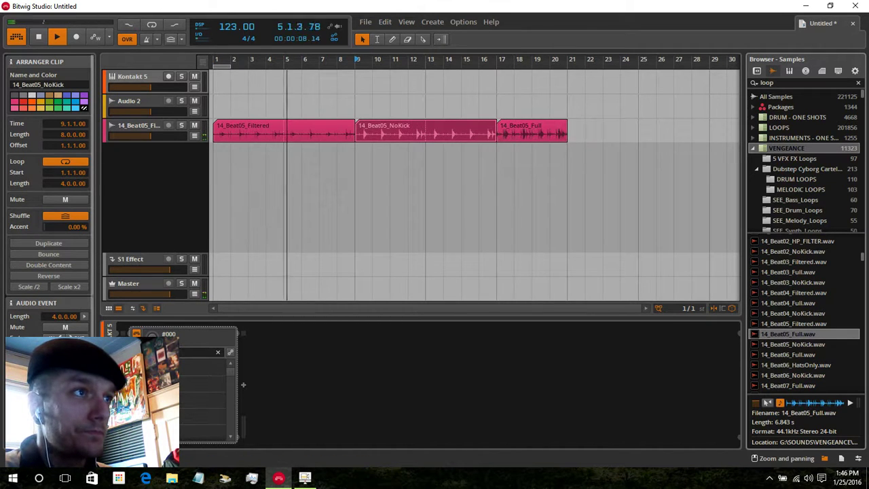
drag(568, 132, 710, 133)
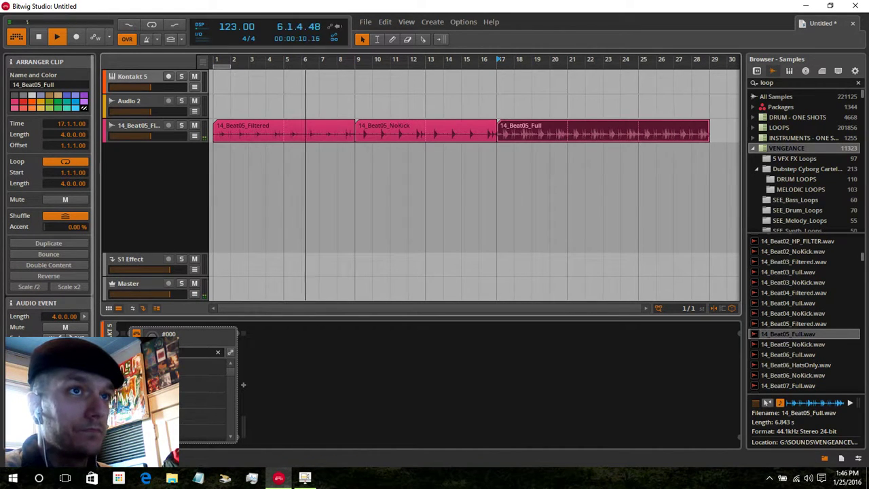
scroll(710, 132, down, 2)
key(minus)
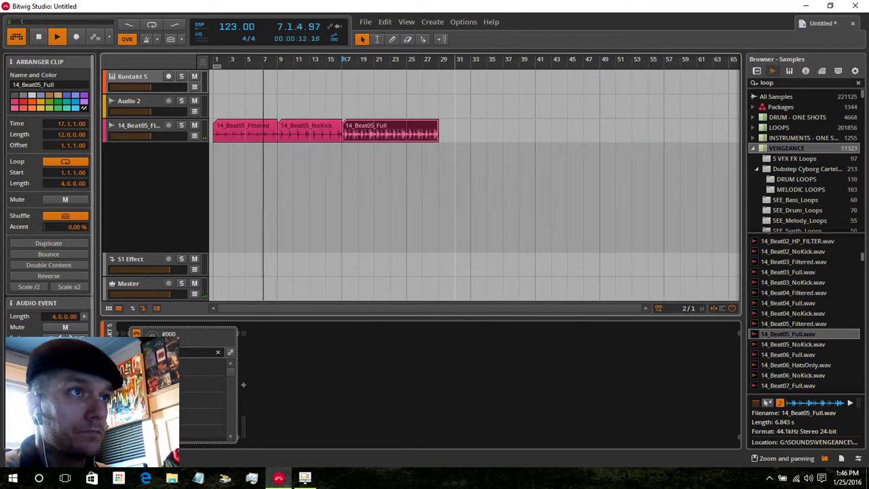
drag(439, 133, 471, 132)
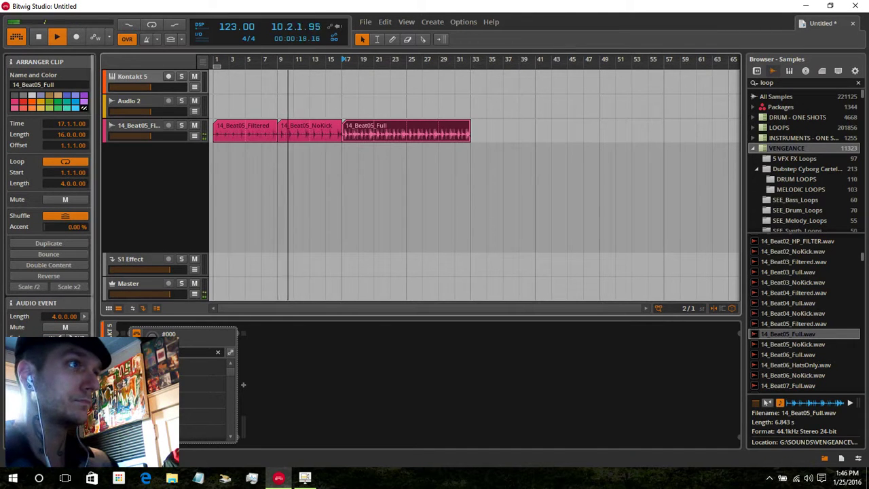
key(space)
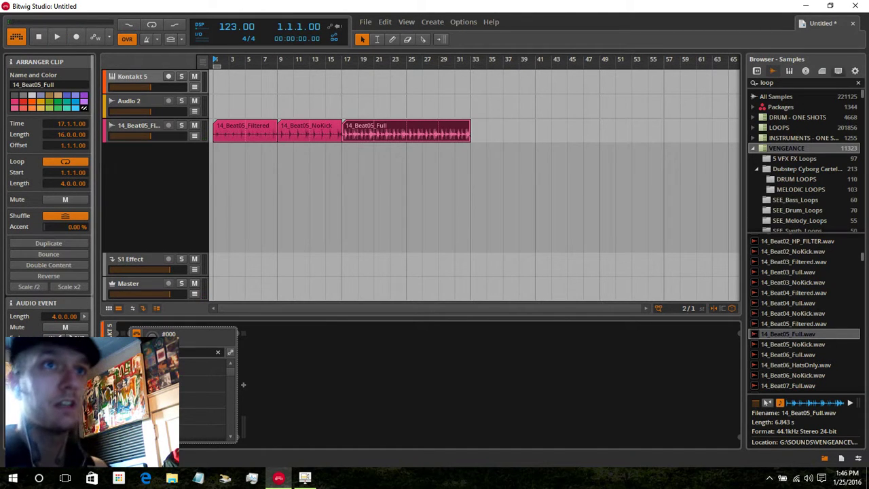
- Switch the browser to clips and delete the empty Audio 2 track
click(823, 70)
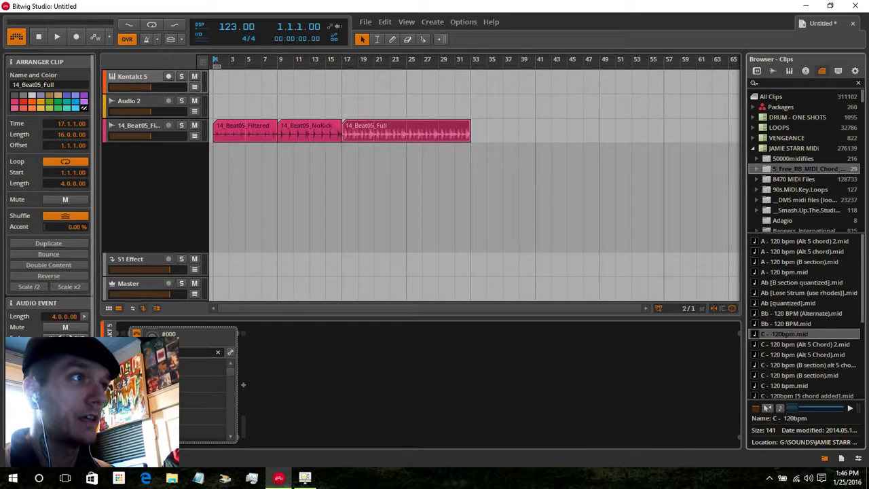
click(131, 101)
key(Delete)
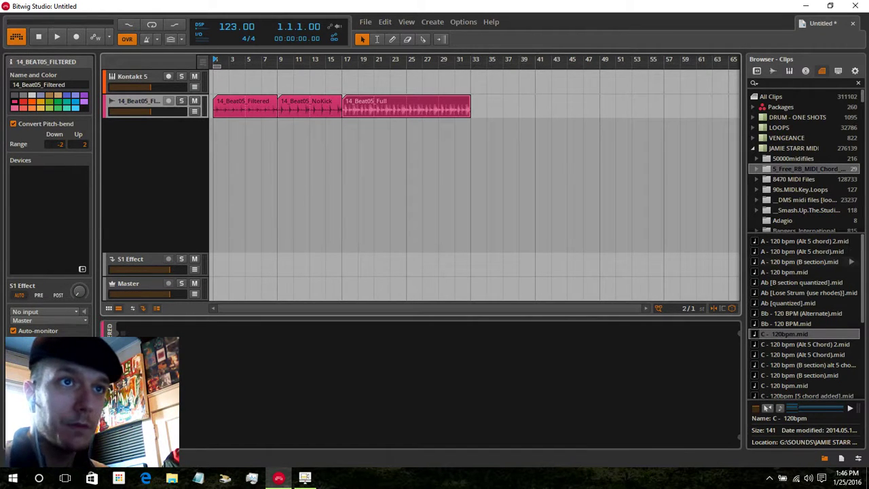
- Audition the chord clips Bb - 120 BPM.mid, Bb - 120 BPM (Alternate).mid and C - 120bpm.mid
click(815, 324)
click(852, 324)
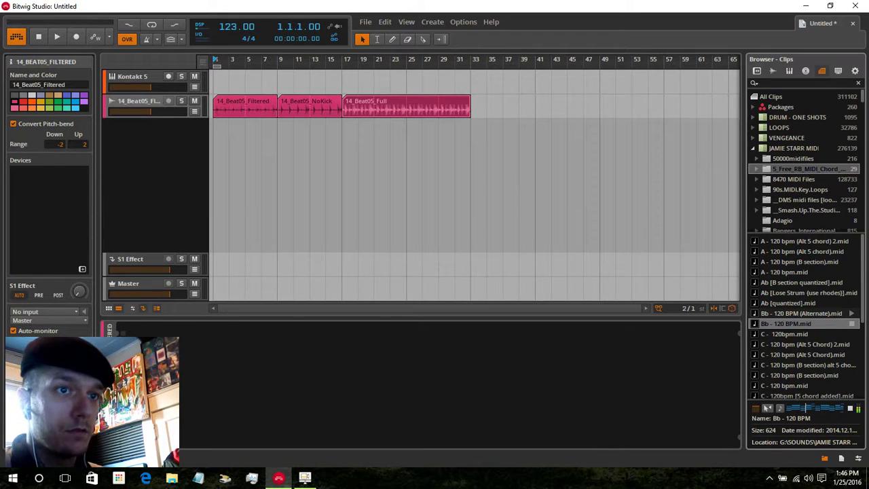
click(851, 314)
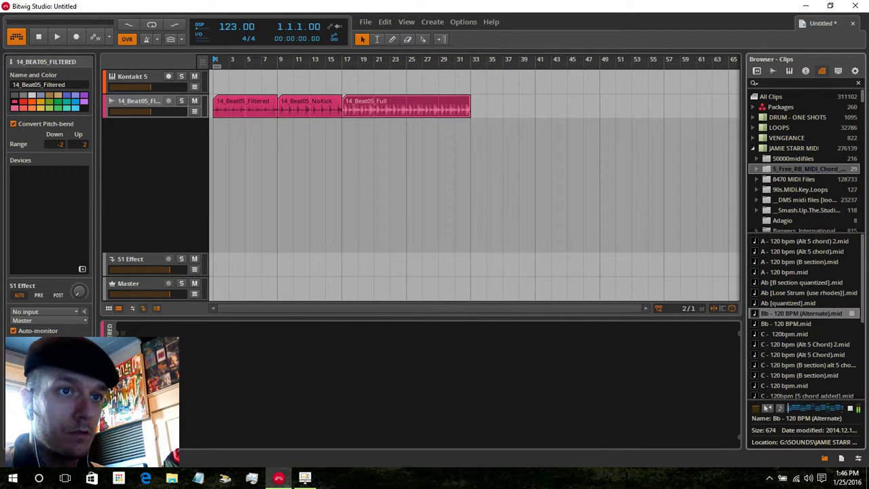
click(852, 334)
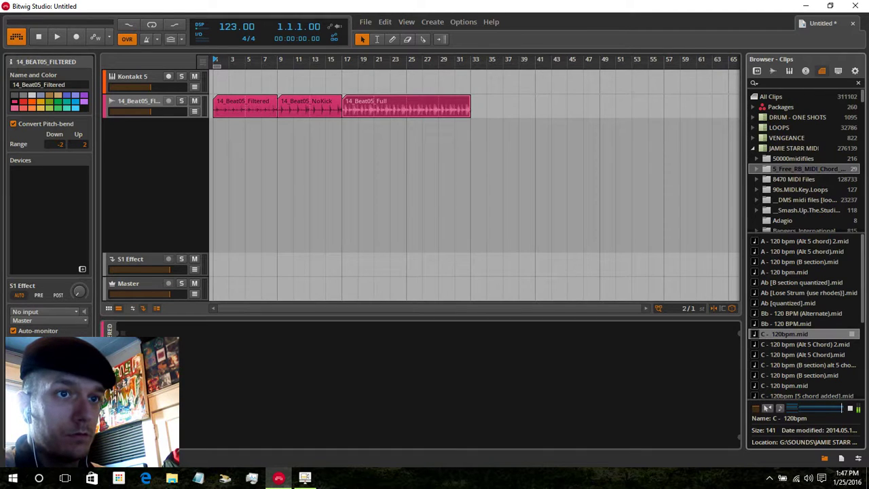
- Place C - 120bpm.mid at bar 1 on a new instrument track and loop it out to 32 bars
drag(788, 333, 229, 132)
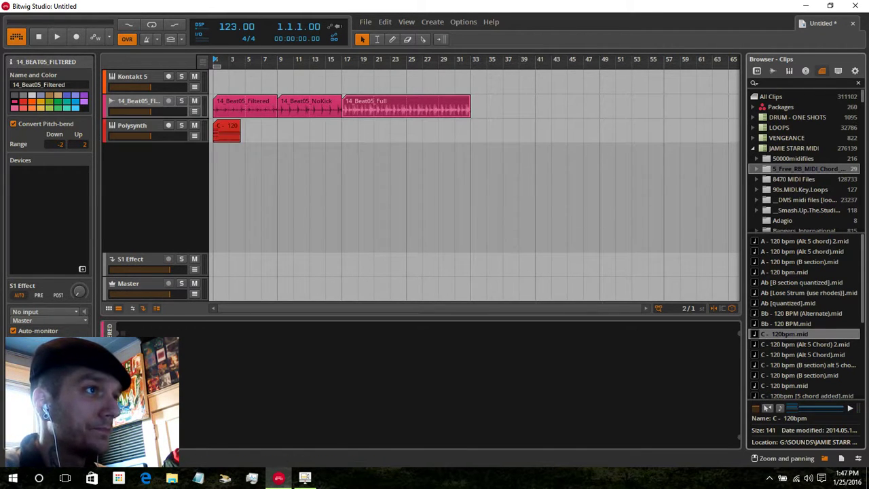
drag(245, 61, 273, 65)
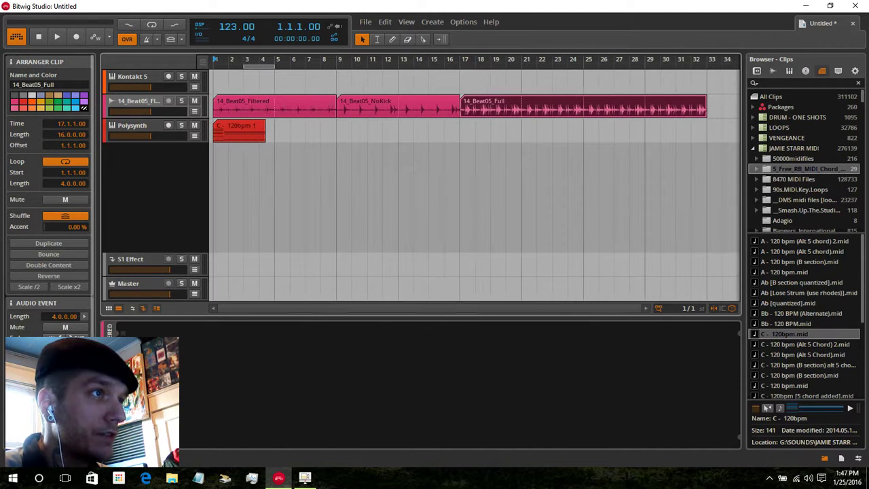
drag(265, 133, 707, 125)
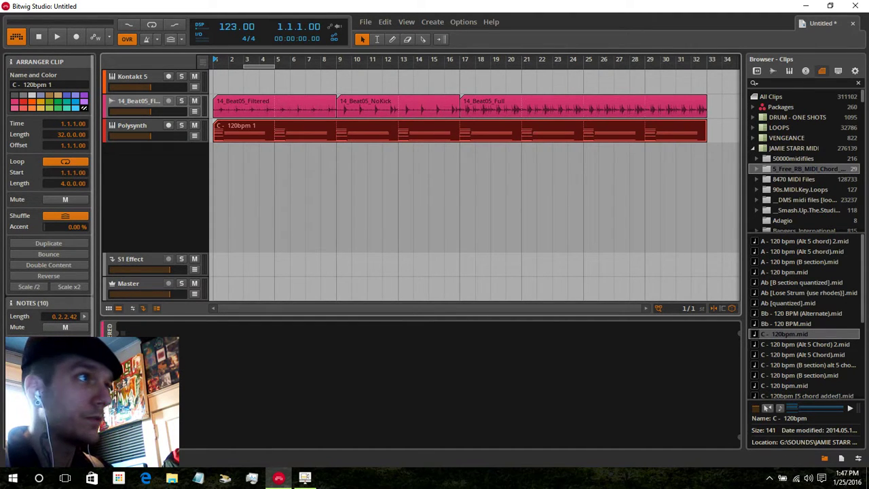
- Play the arrangement and lower the volume of the Polysynth and drum loop tracks
key(space)
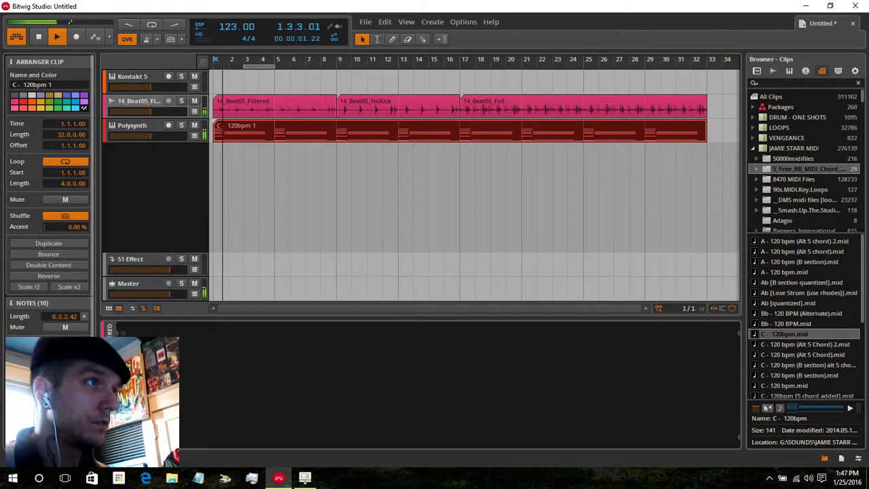
click(133, 126)
drag(151, 135, 144, 112)
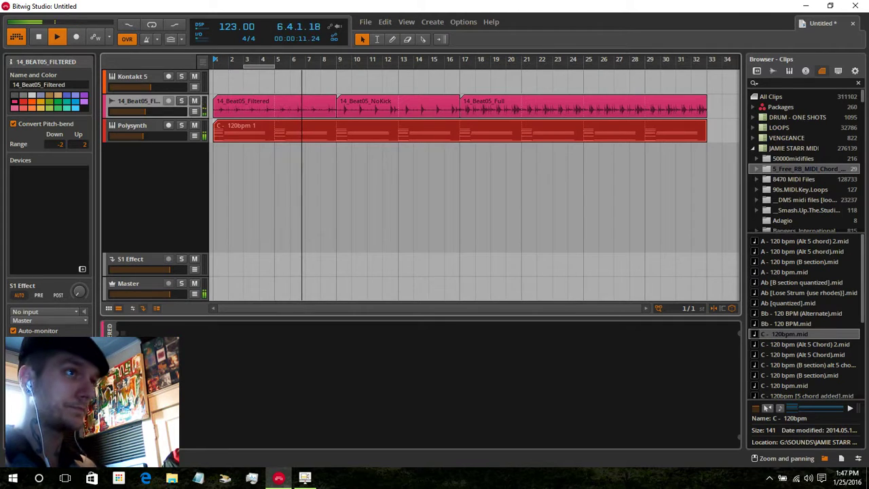
- Copy the 32-bar chord clip from the Polysynth track to bar 1 of the Kontakt 5 track
click(299, 126)
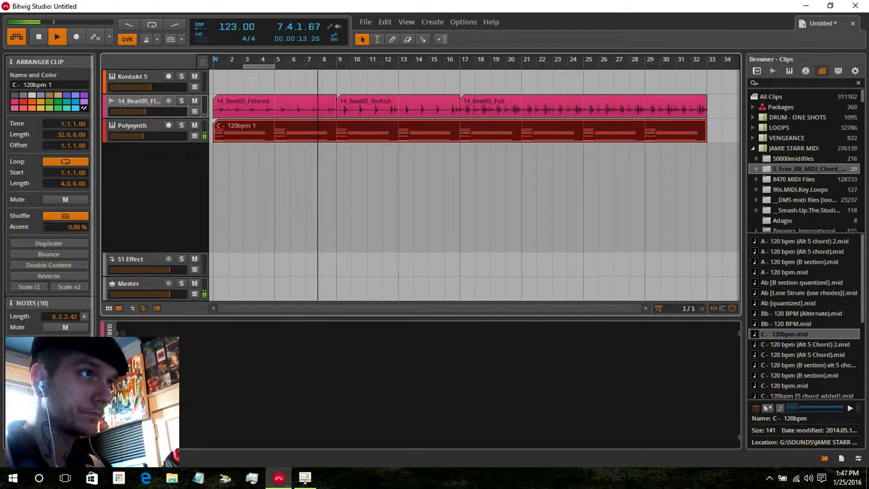
drag(299, 126, 299, 77)
- Open the Kontakt 5 instrument and load Colours Of The Sea.nki from the Arpology library
click(132, 77)
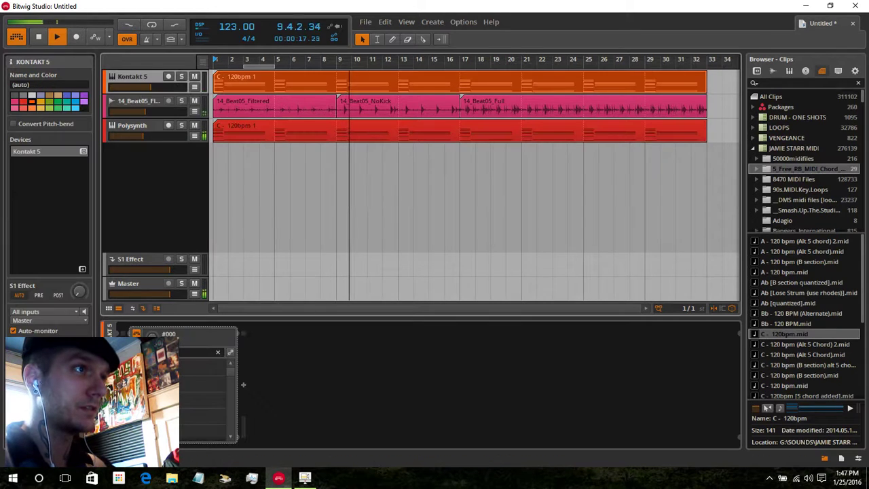
click(83, 151)
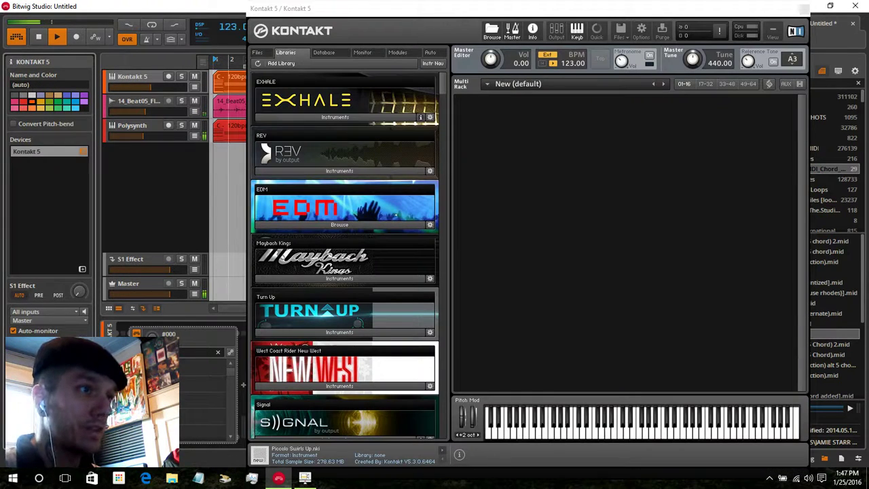
scroll(346, 143, down, 5)
scroll(346, 254, down, 7)
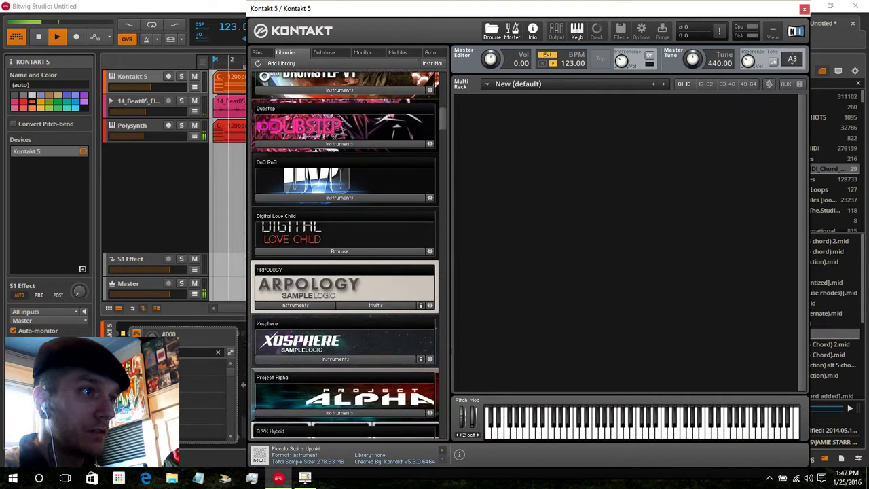
click(294, 305)
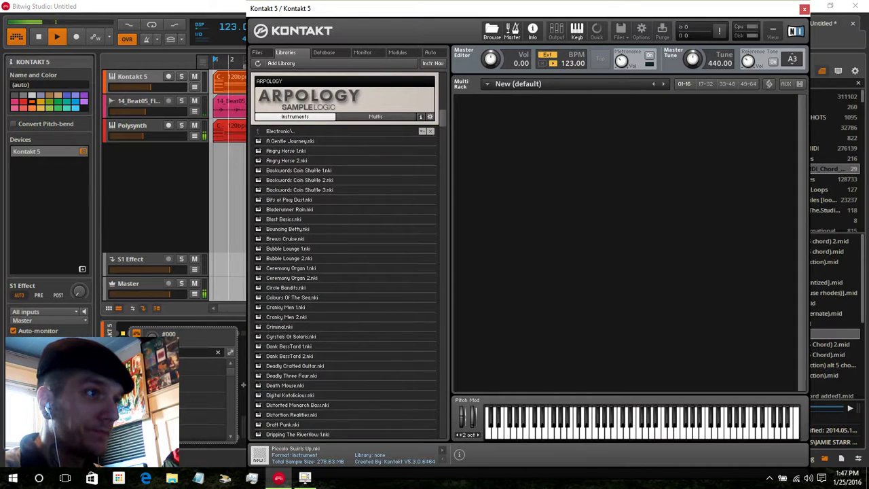
double_click(292, 297)
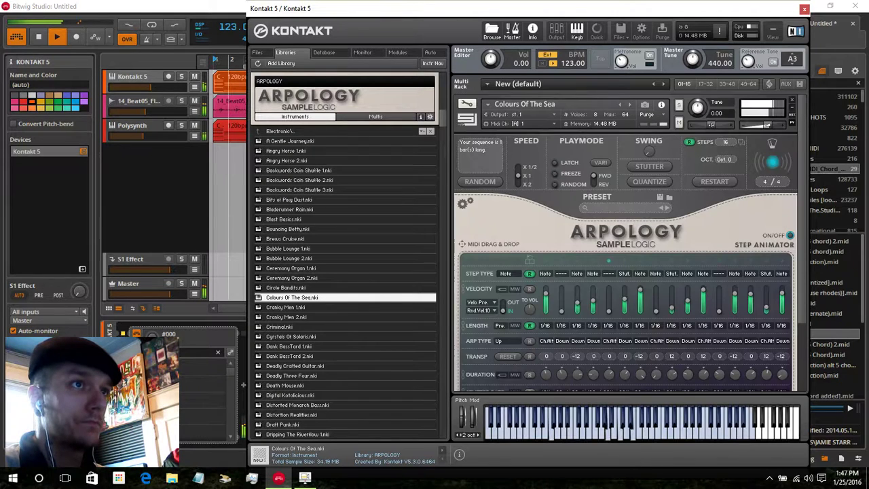
- Move the Kontakt window clear of the tracks, restart playback from bar 1 and solo the Kontakt 5 track
drag(493, 161, 511, 71)
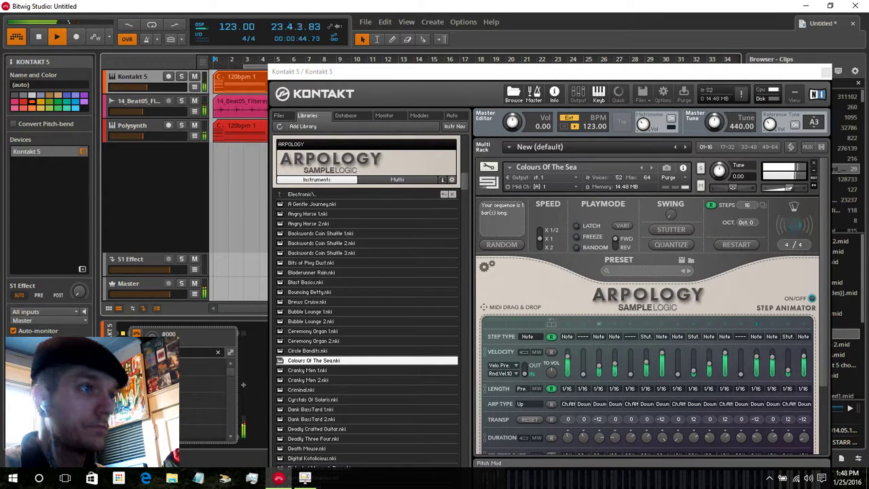
drag(445, 71, 432, 193)
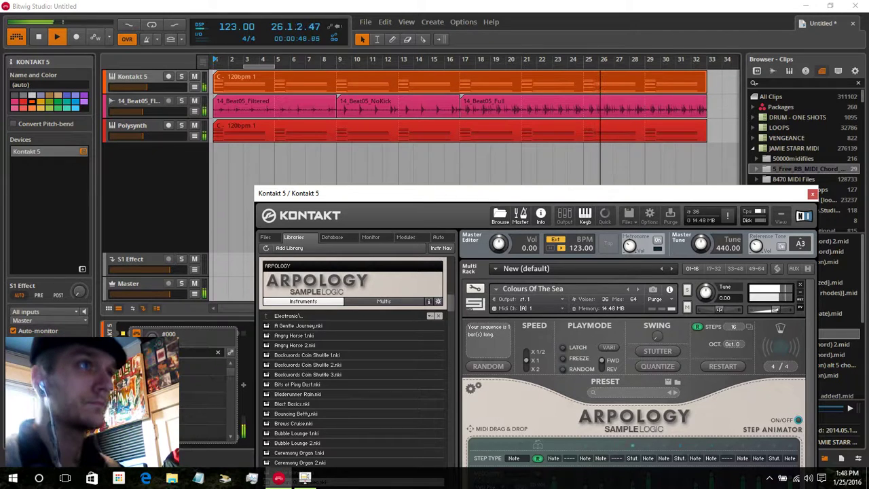
key(space)
key(space)
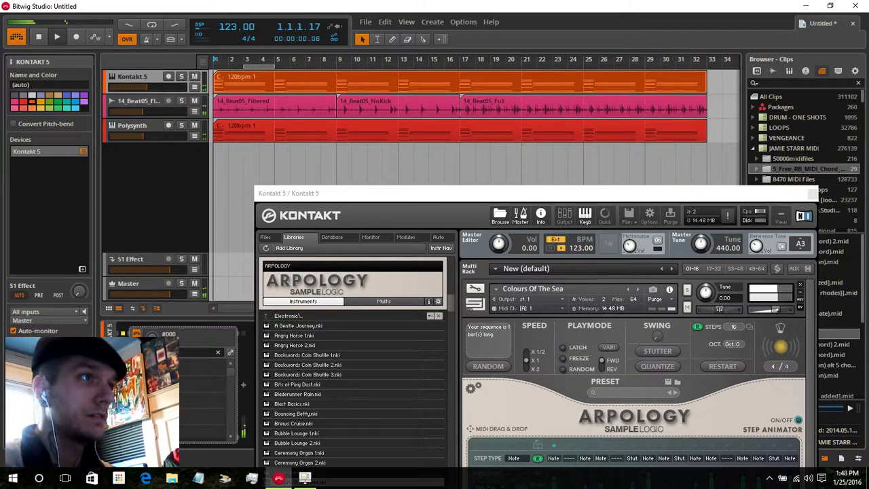
click(181, 76)
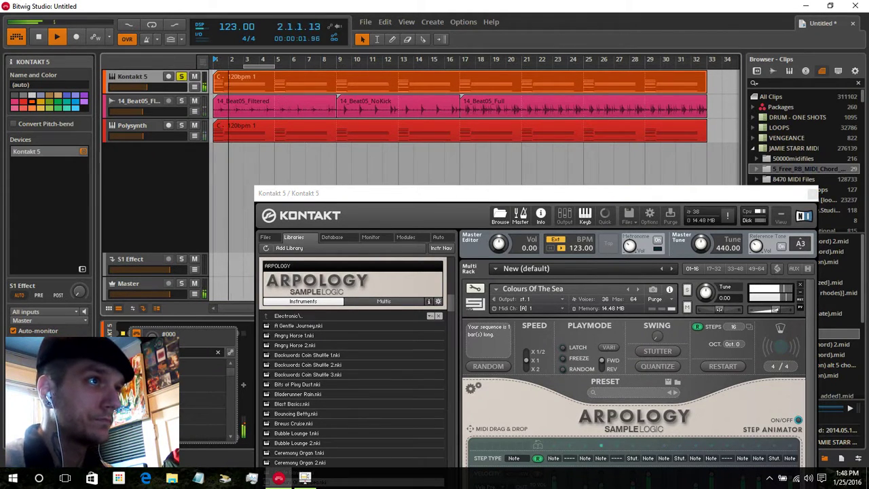
- Close the Kontakt window and bounce the Kontakt 5 chord clip to a new audio track with Post-Fader as source
drag(447, 197, 447, 51)
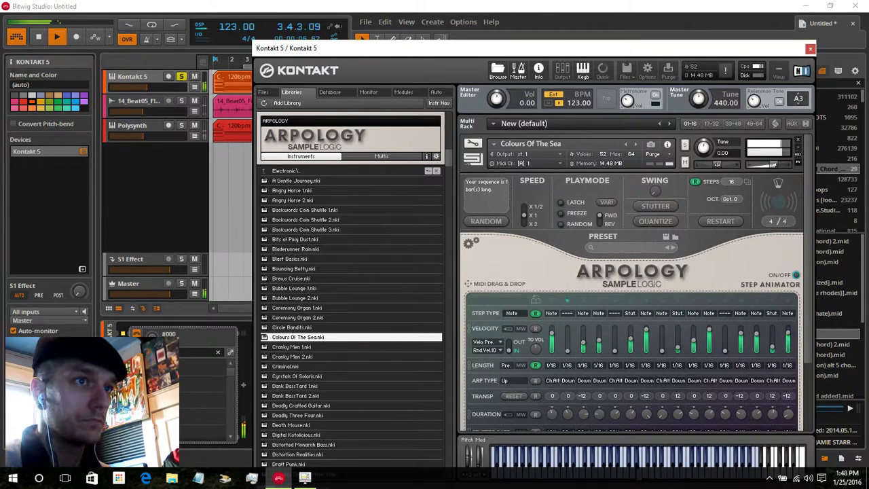
click(810, 49)
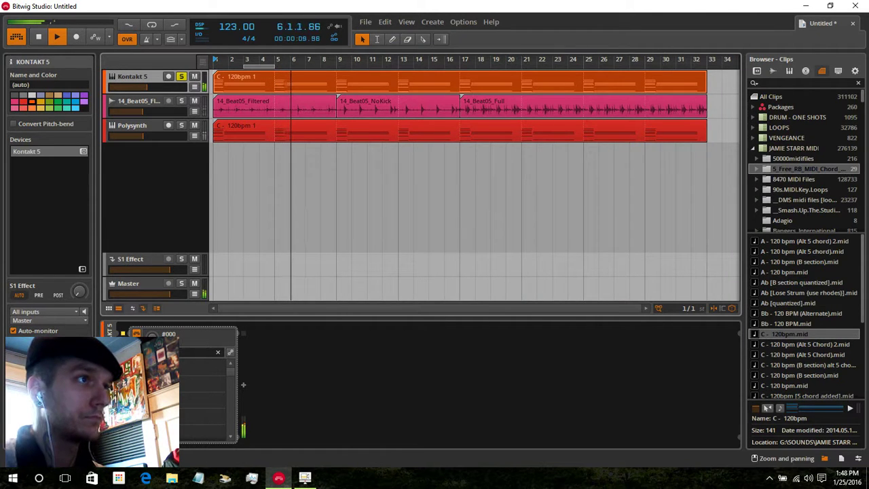
click(245, 80)
right_click(244, 79)
click(270, 163)
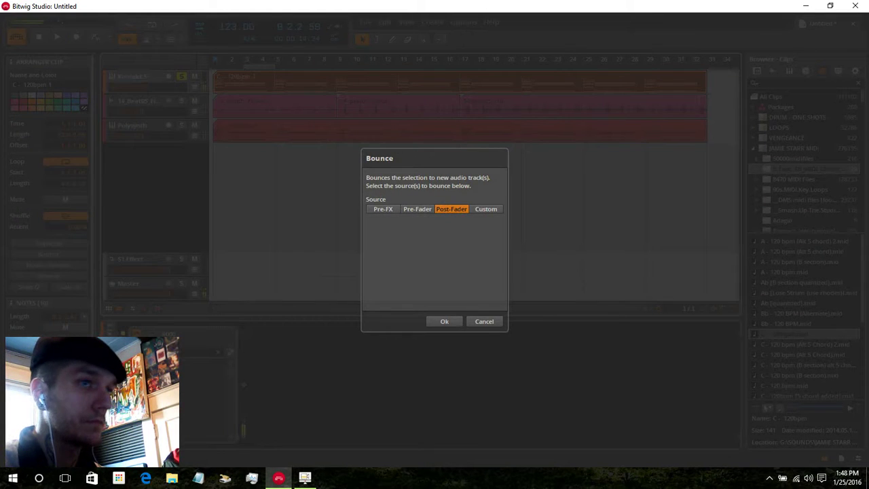
click(444, 322)
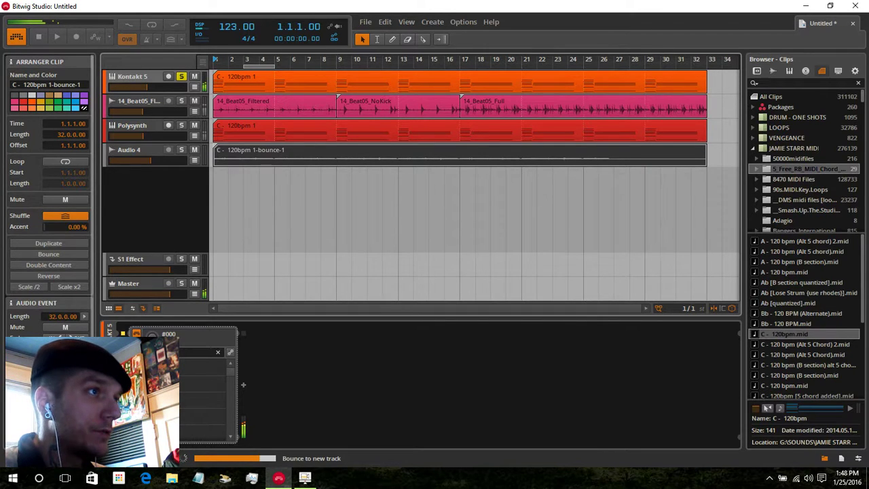
- Add a Filter device after the Polysynth on the Polysynth track and start playback
click(133, 126)
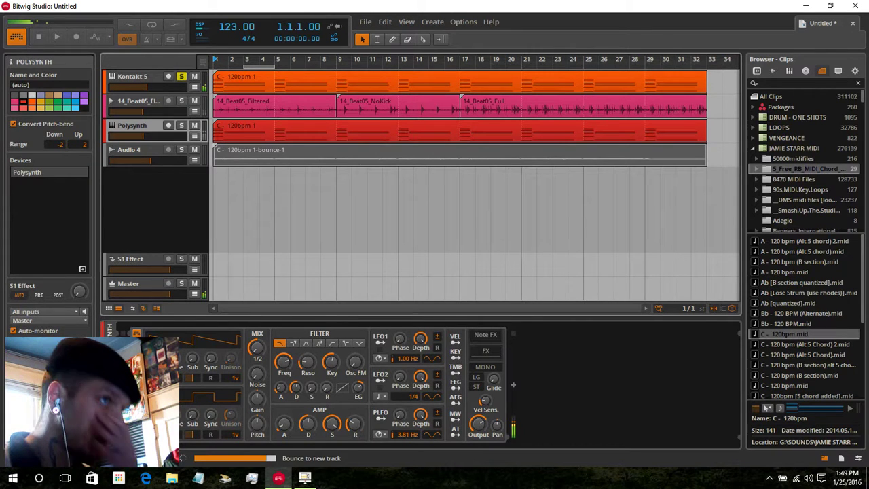
click(82, 270)
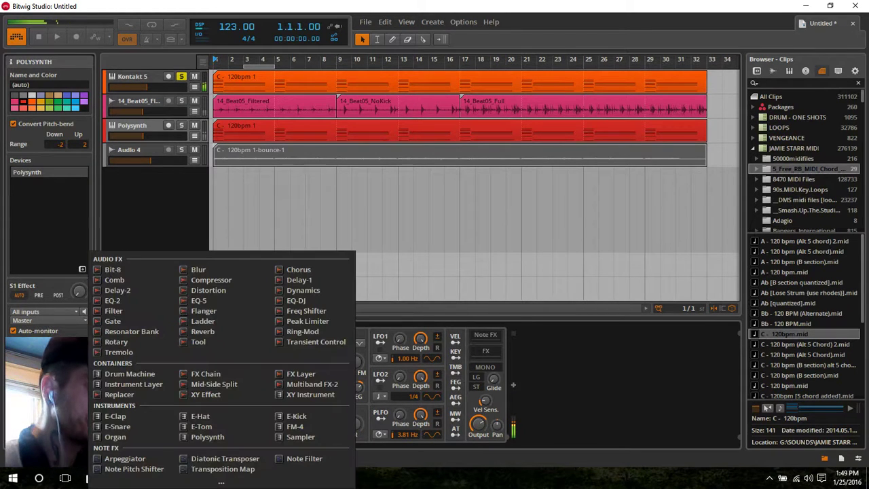
click(114, 311)
key(space)
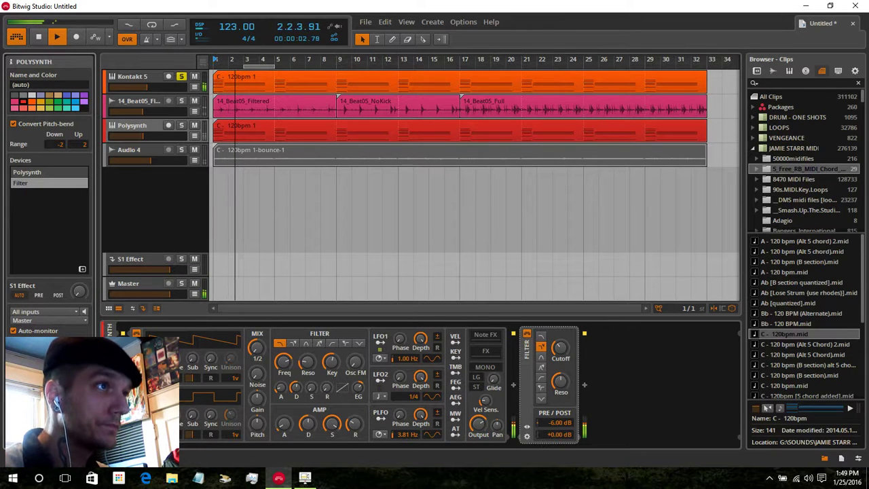
- Unsolo the Kontakt 5 track and delete it
click(181, 77)
click(133, 77)
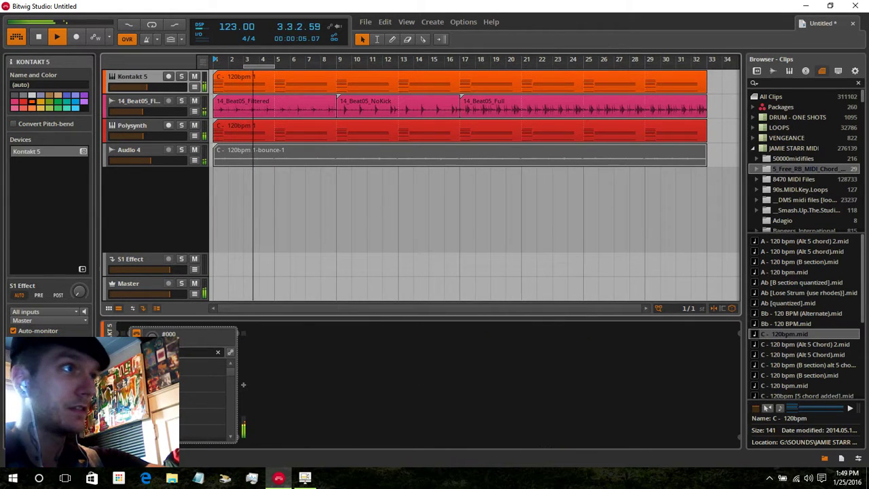
key(Delete)
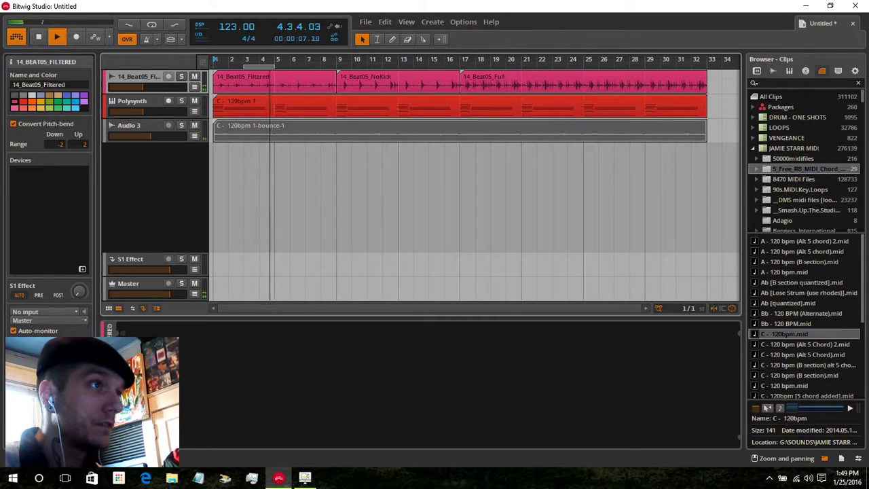
- Trim the start of the bounced clip on the audio track to bar 9
click(252, 126)
click(130, 126)
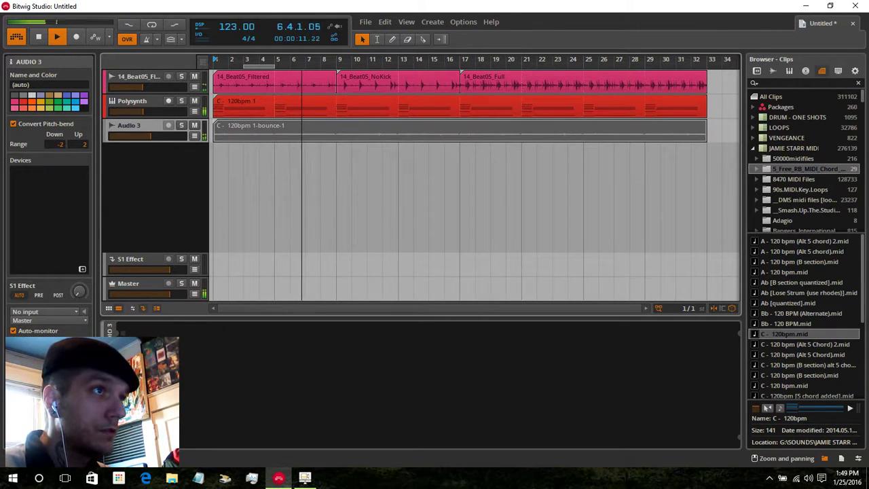
drag(215, 129, 375, 129)
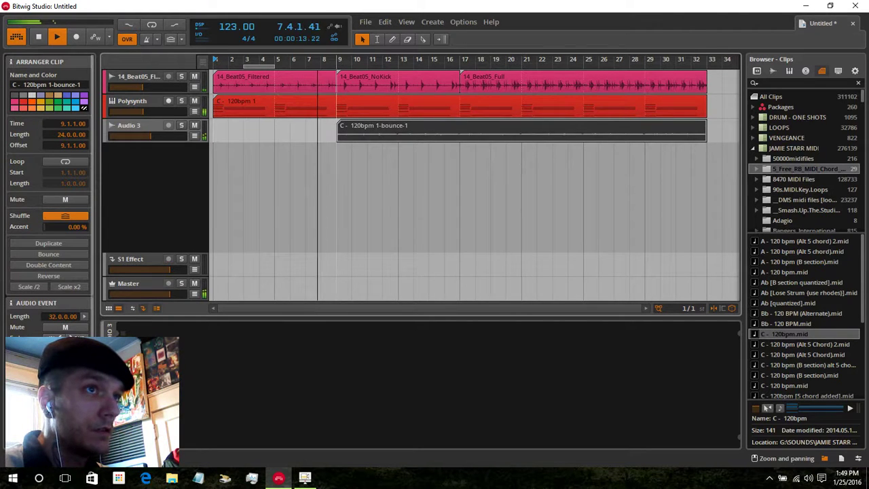
- Automate the Polysynth track's Filter cutoff to rise from 55.7 Hz at bar 1 to near maximum at bar 17, and restart playback
click(133, 100)
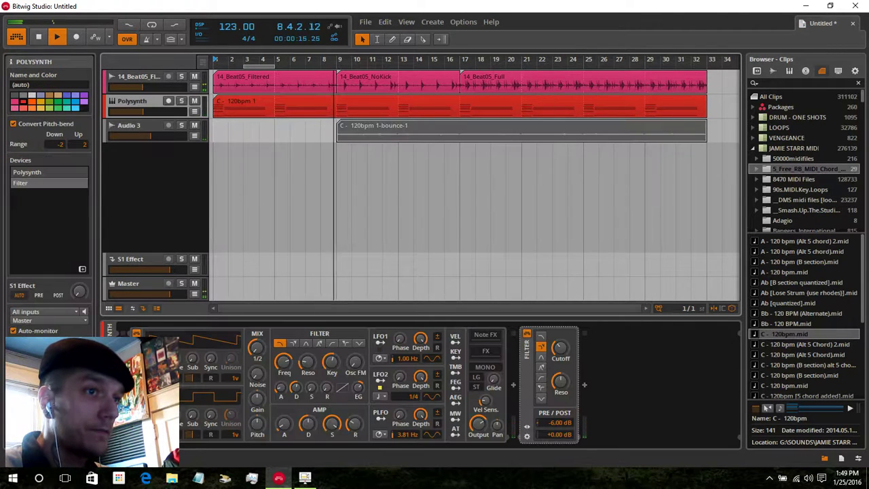
click(585, 385)
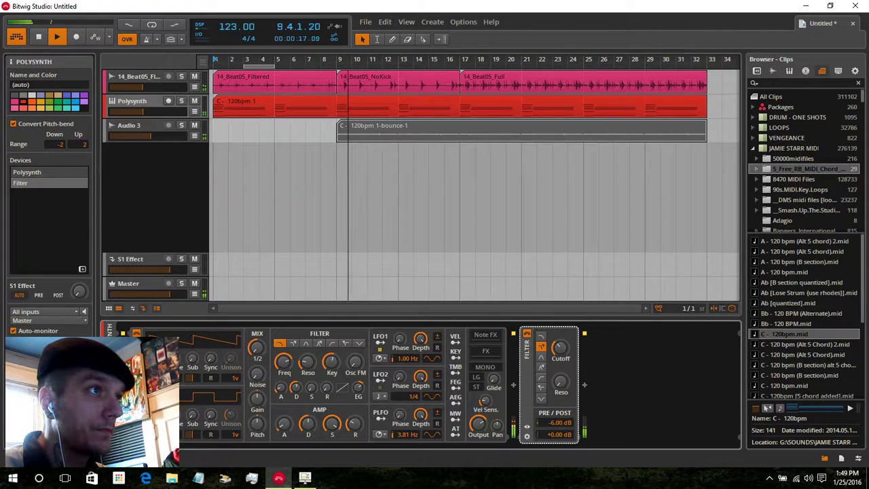
click(194, 112)
click(561, 348)
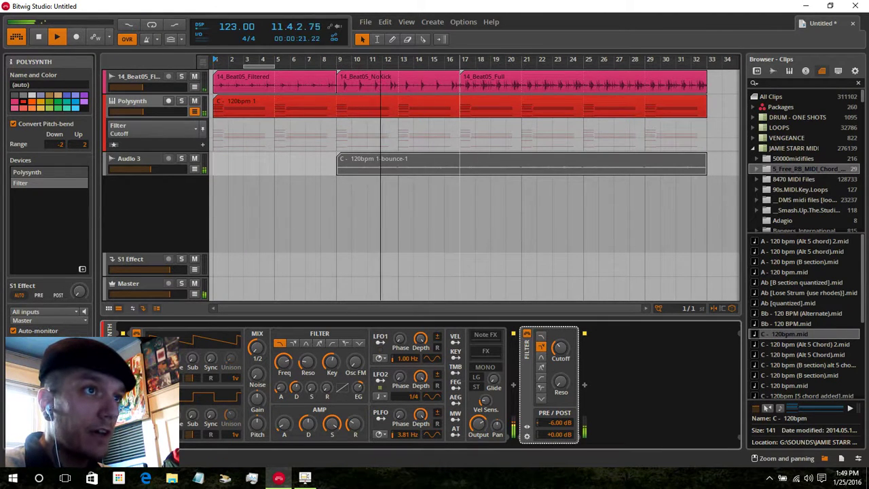
click(460, 121)
click(213, 147)
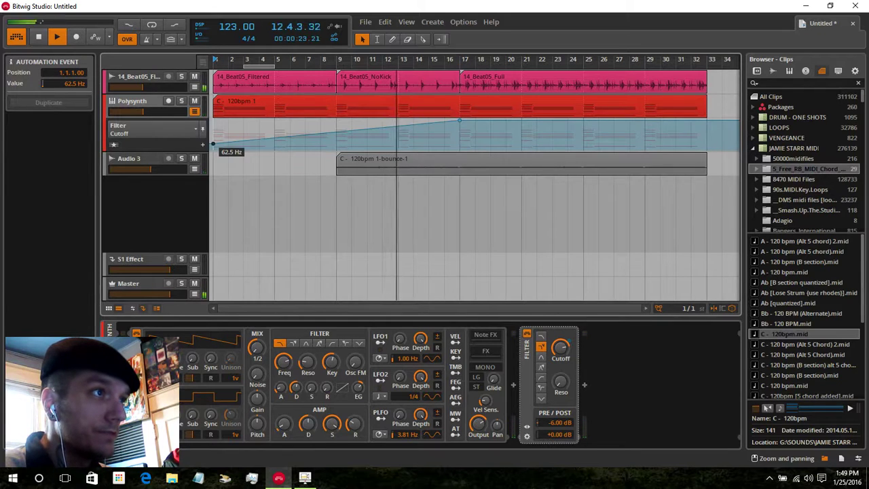
key(space)
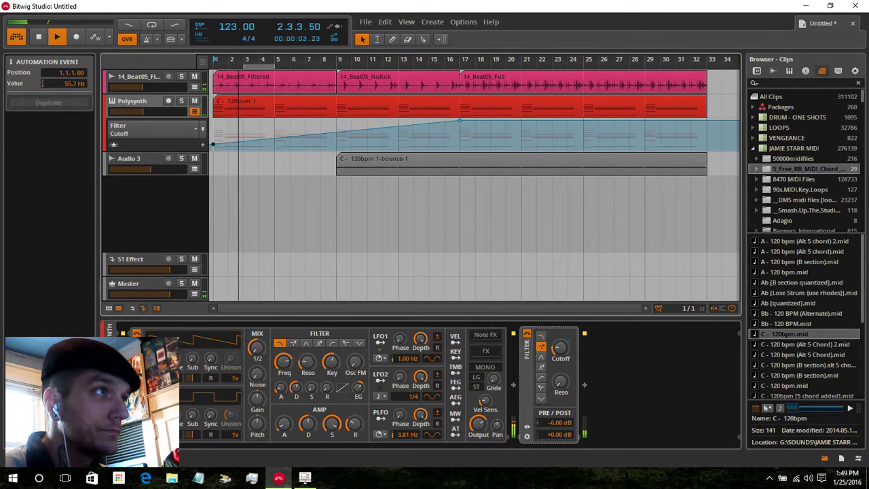
click(195, 111)
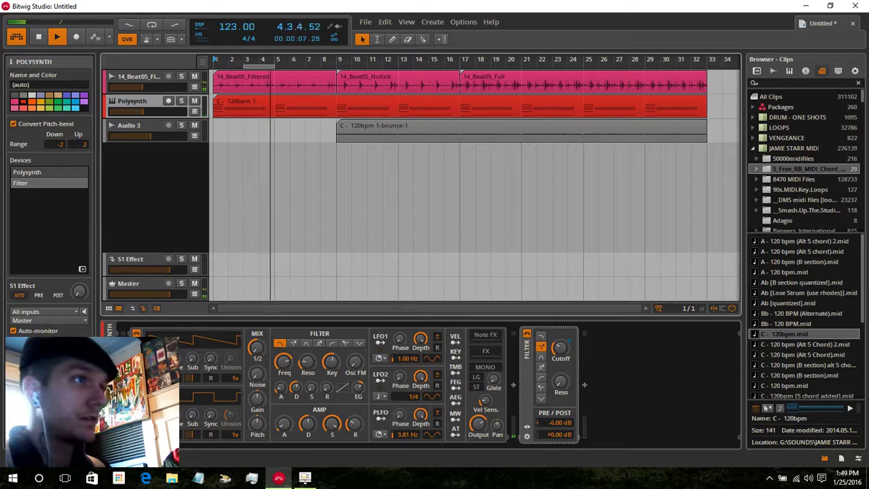
- Add a Filter device to the Audio 3 track
click(130, 126)
click(82, 270)
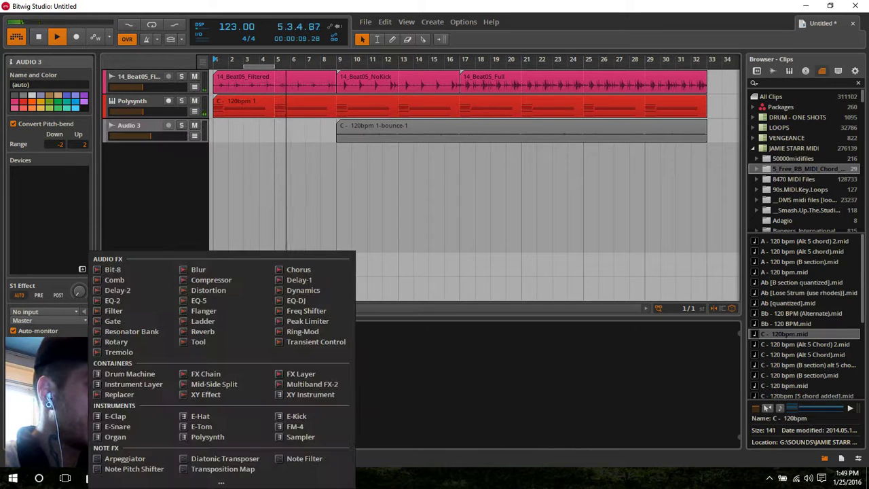
click(114, 311)
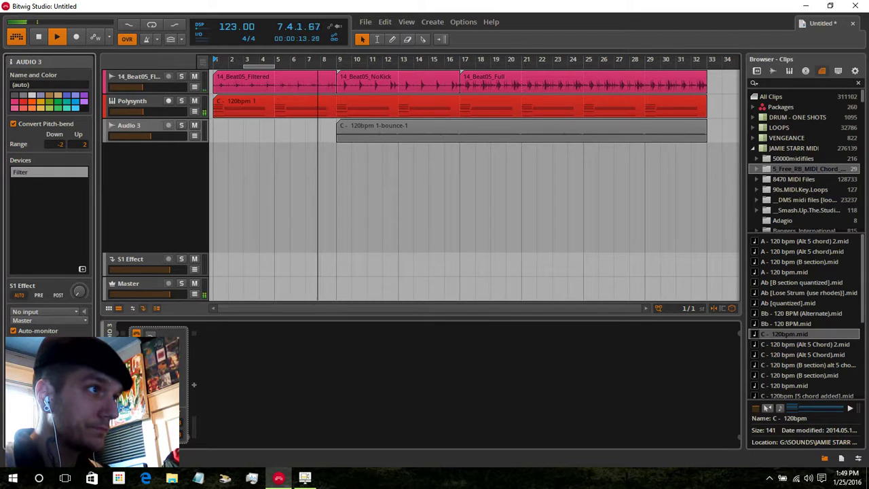
- Automate the Audio 3 Filter cutoff to rise from 262 Hz at bar 9 to 18.6 kHz at bar 17
click(194, 136)
click(150, 150)
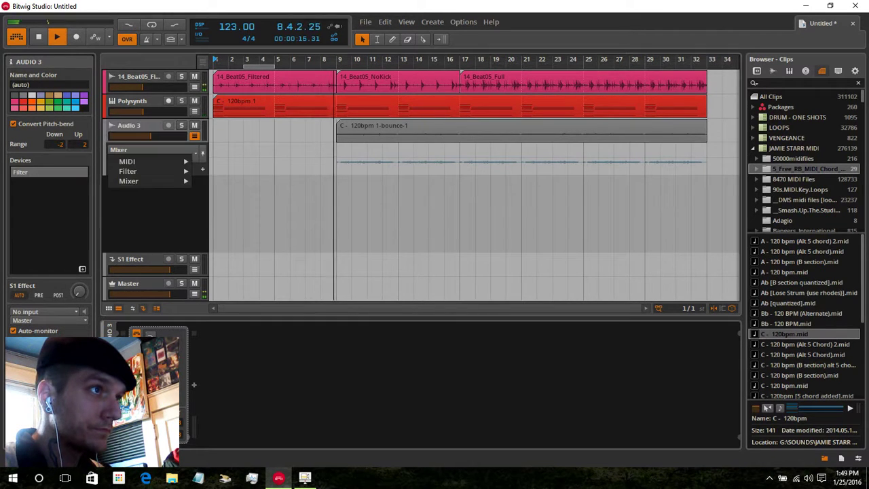
mouse_move(151, 171)
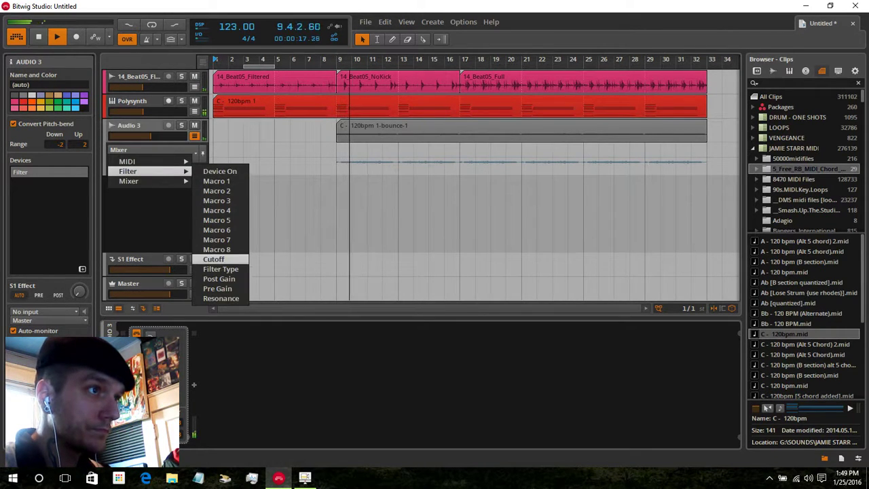
click(213, 258)
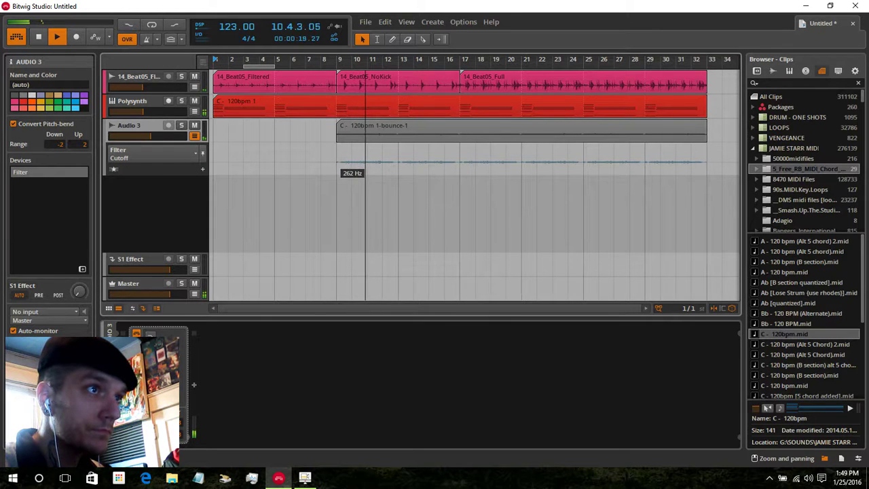
click(337, 163)
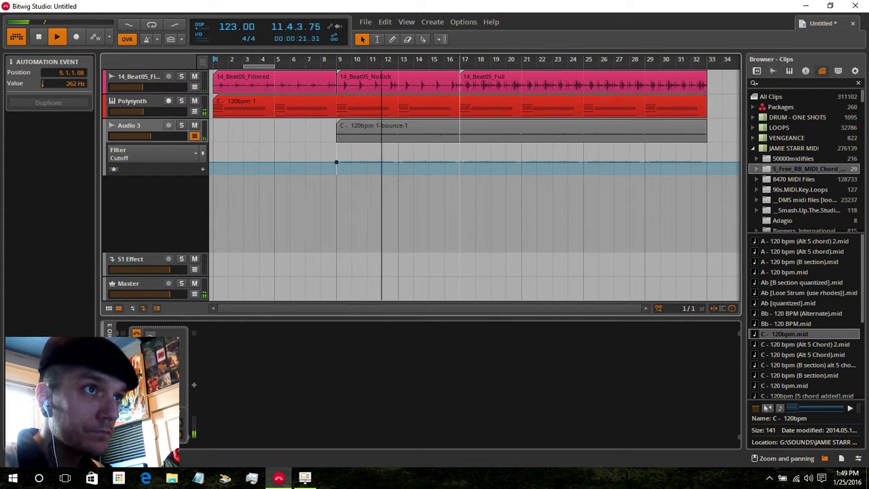
click(460, 145)
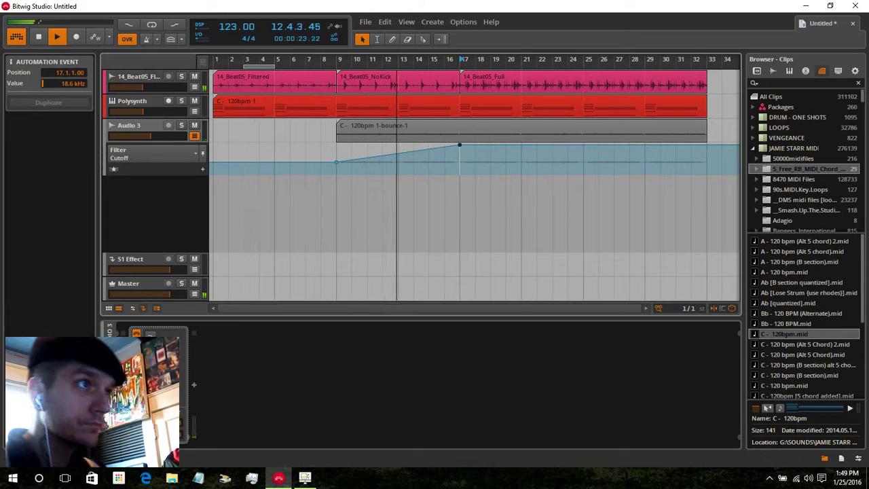
click(194, 136)
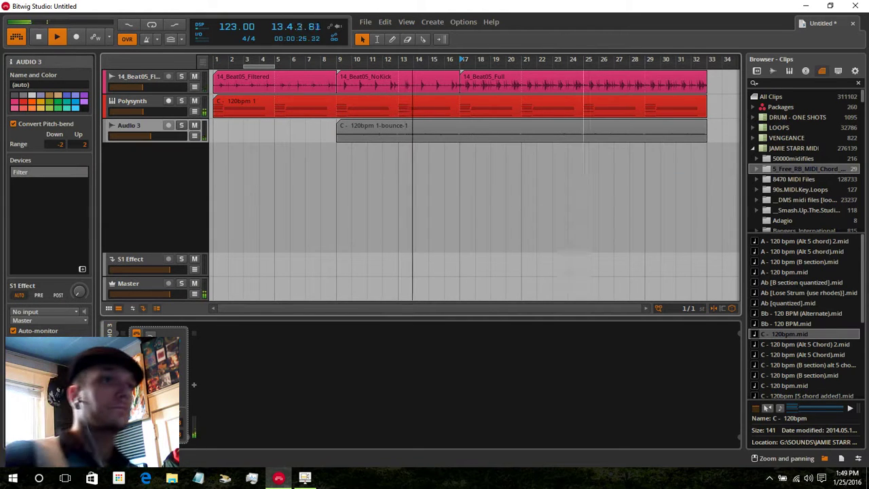
- Search the devices for bass, add the Bass Dub 1 preset as a new track, and copy the Polysynth chord clip to it at bar 1
drag(475, 59, 477, 85)
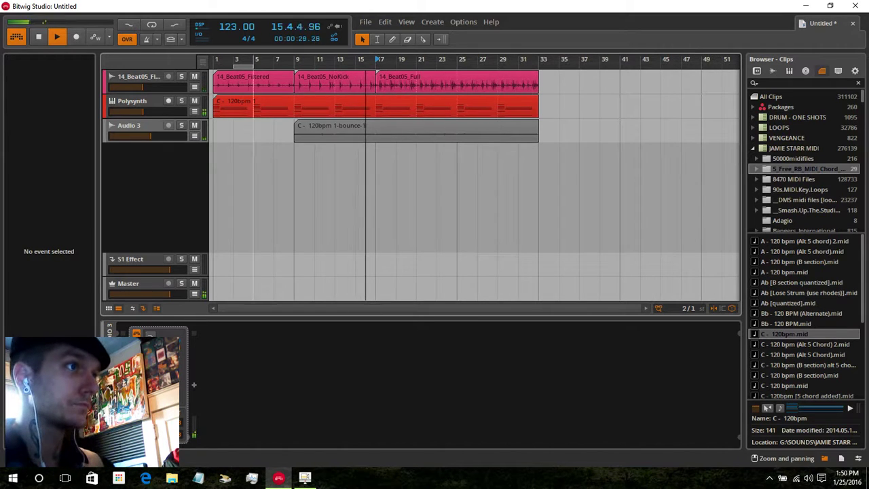
click(757, 70)
drag(781, 83, 753, 81)
text(bass)
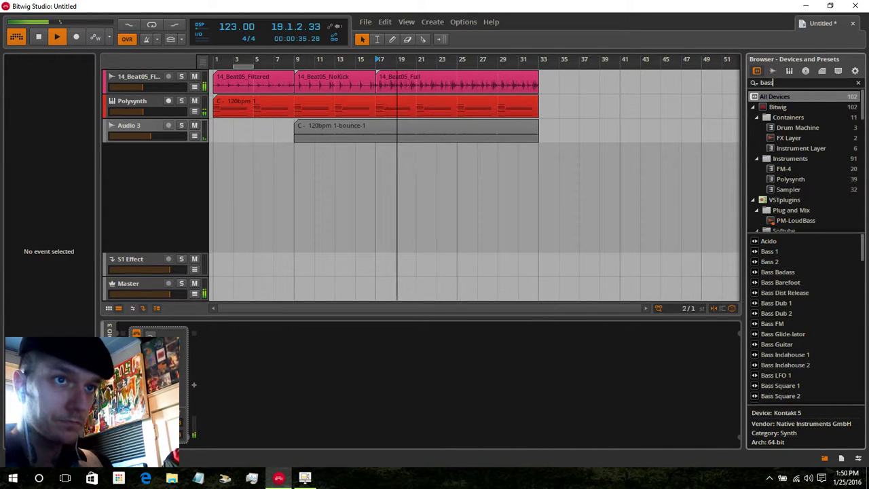
click(777, 303)
drag(777, 303, 333, 163)
click(333, 101)
drag(333, 101, 333, 151)
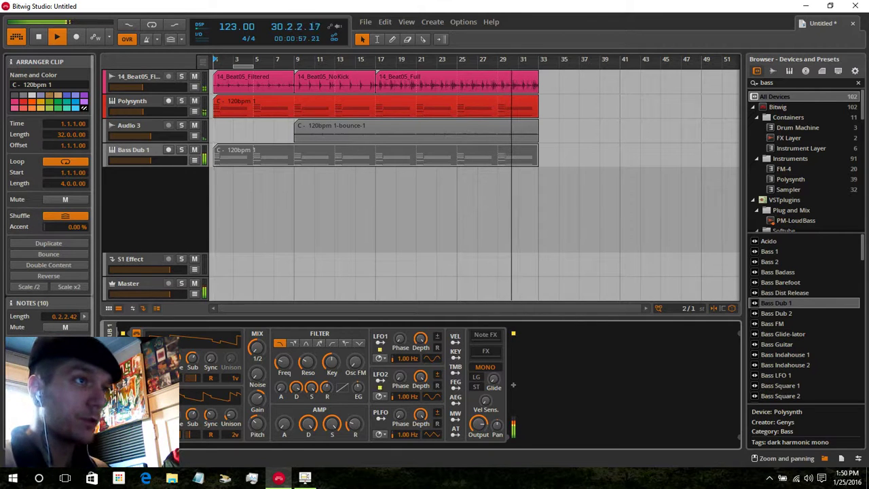
- Add an Arpeggiator to the Bass Dub 1 track, placed ahead of its Polysynth device
click(135, 150)
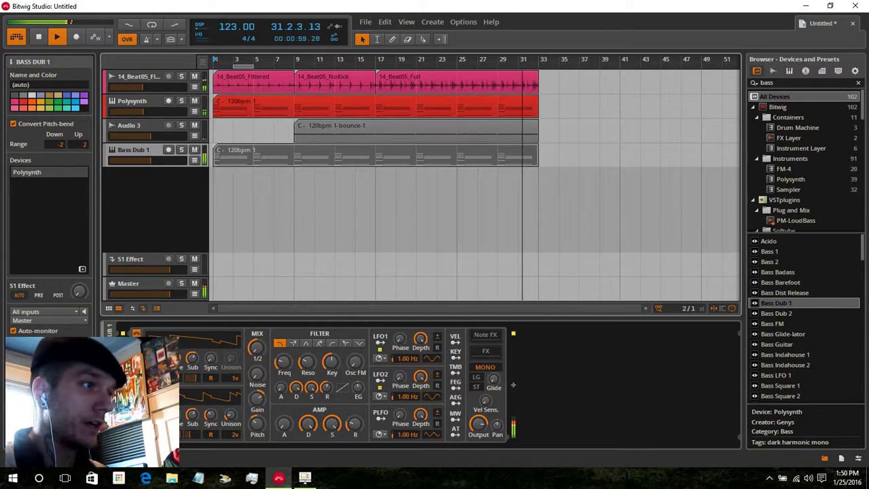
click(83, 269)
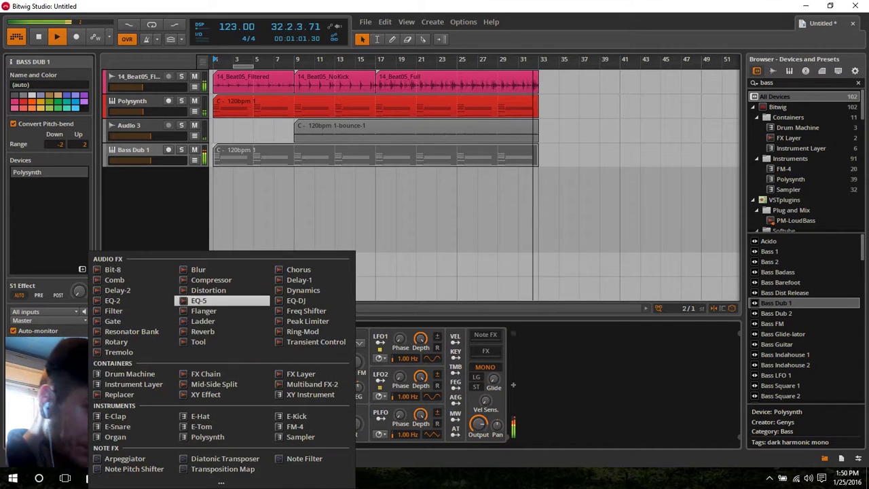
key(Down)
key(Down)
key(Return)
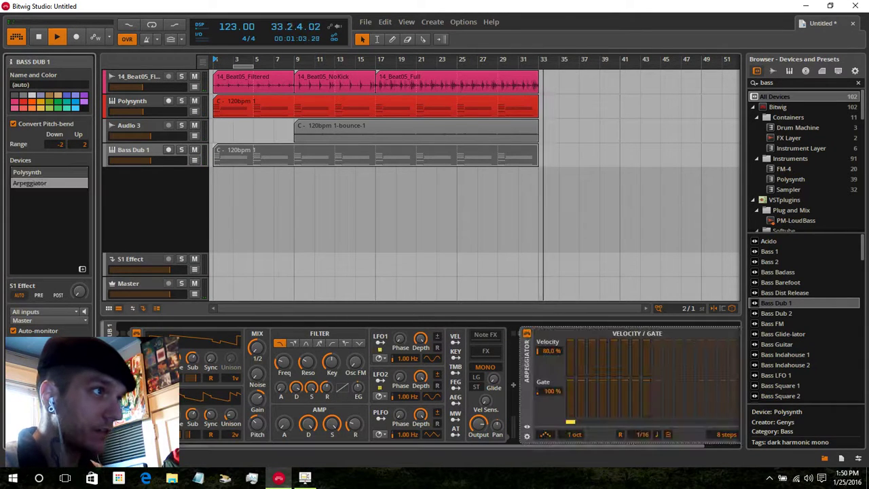
- Restart playback from bar 1 and slightly lower the volume of the Bass Dub 1 track
key(space)
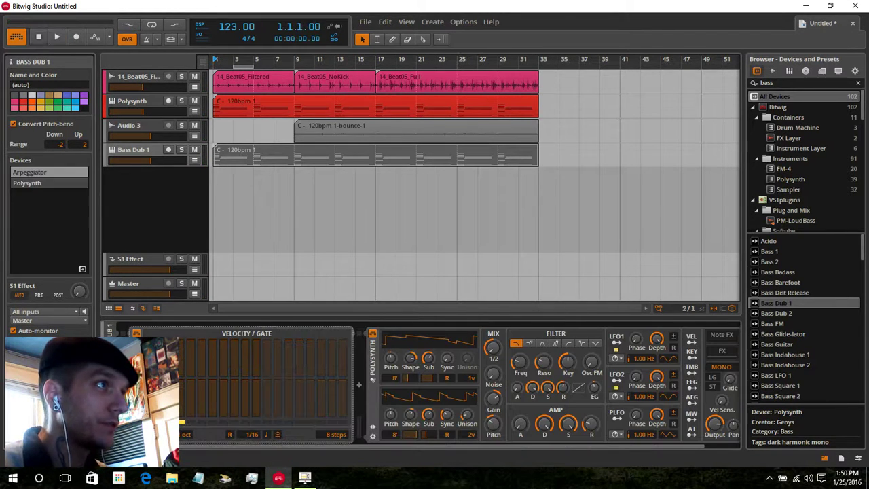
key(space)
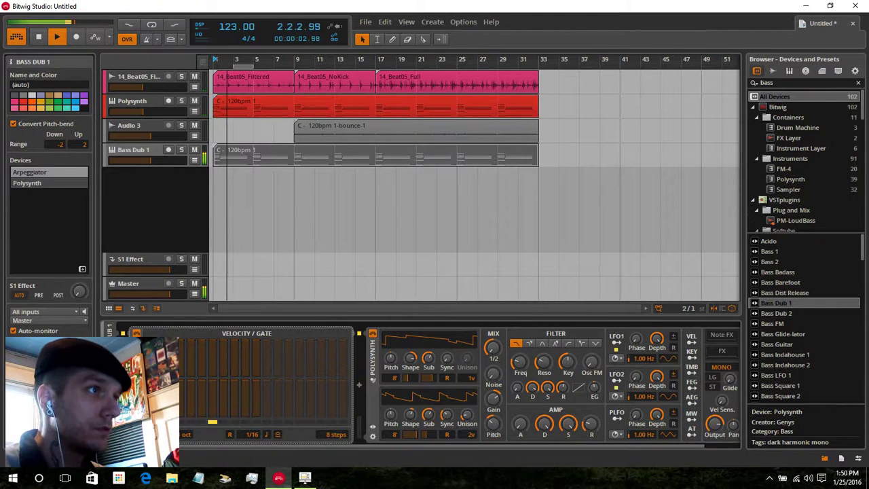
drag(151, 160, 145, 161)
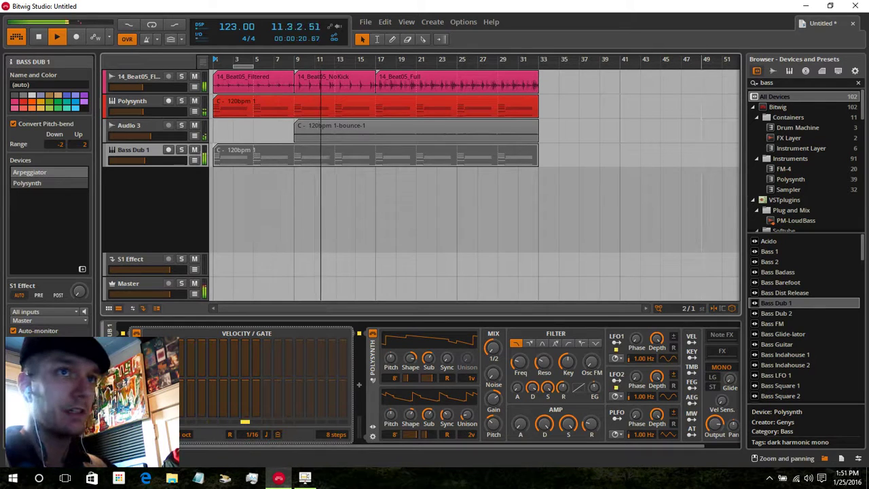
- Search the devices for kick and add the Distorted Kick 1 preset as a new track below Bass Dub 1
click(774, 83)
text(kick)
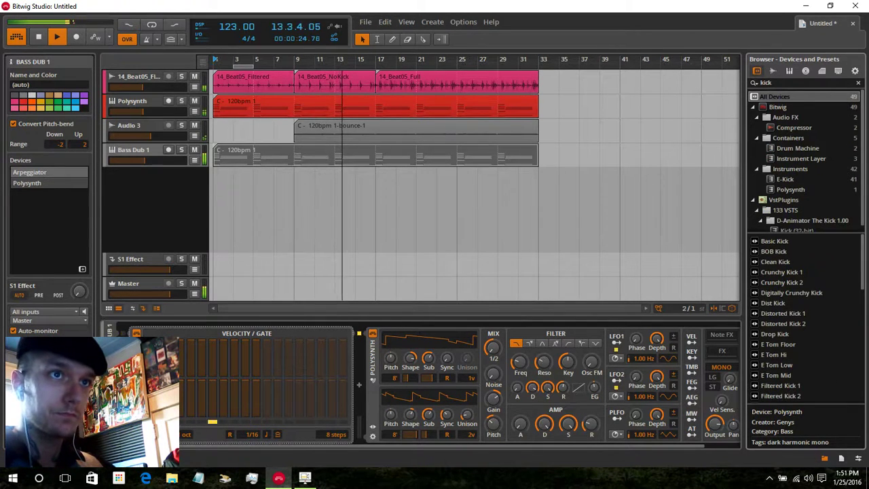
click(783, 314)
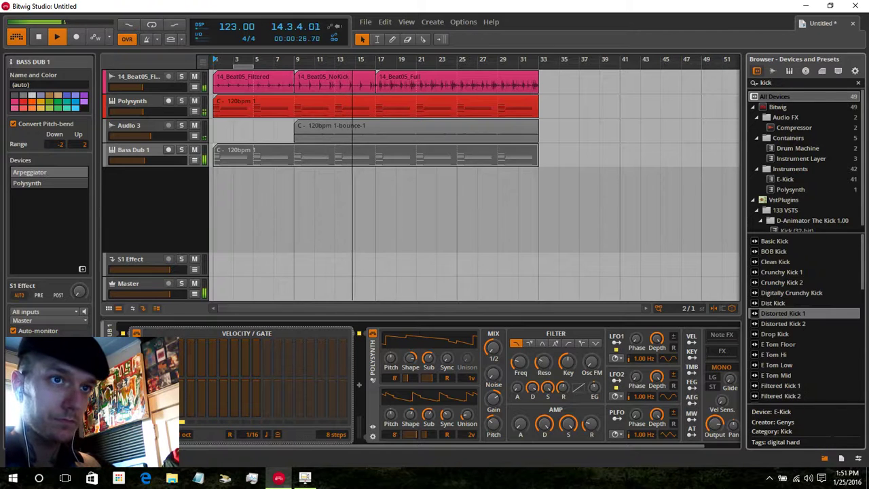
drag(783, 314, 421, 386)
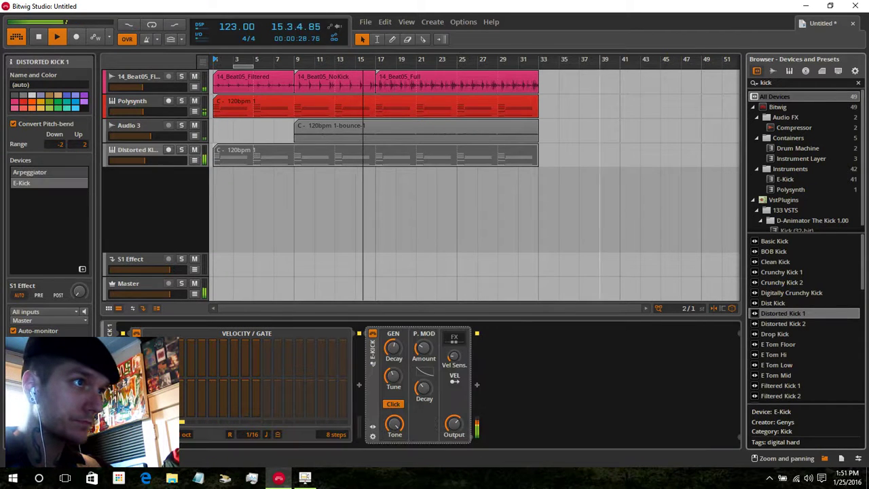
key(ctrl+z)
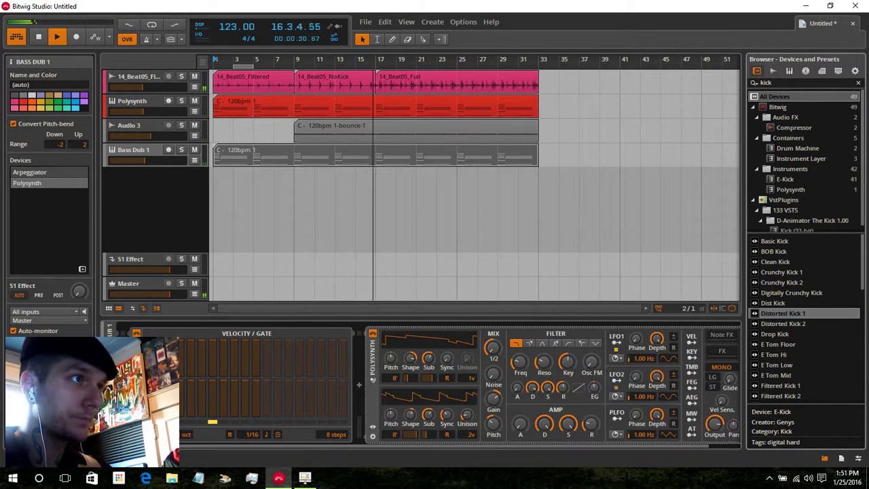
drag(784, 314, 306, 204)
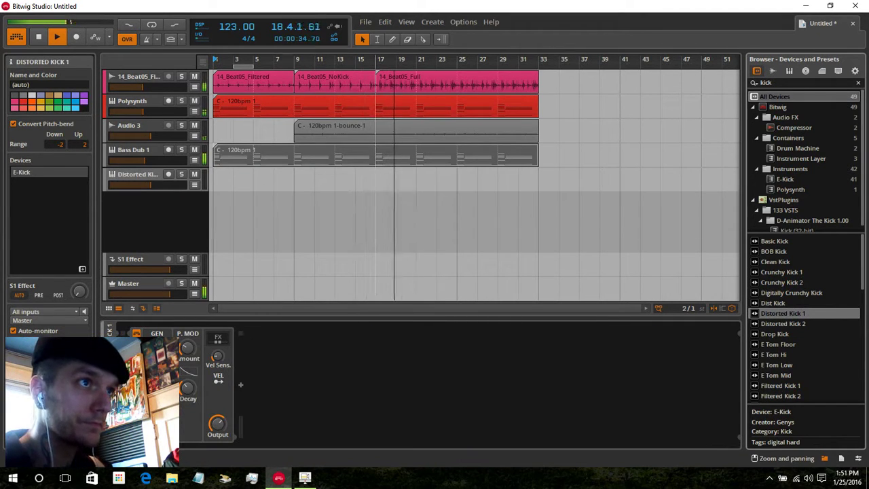
- Create a one-bar clip at bar 17 on the Distorted Kick 1 track with C2 quarter notes on beats 1 and 3
double_click(381, 179)
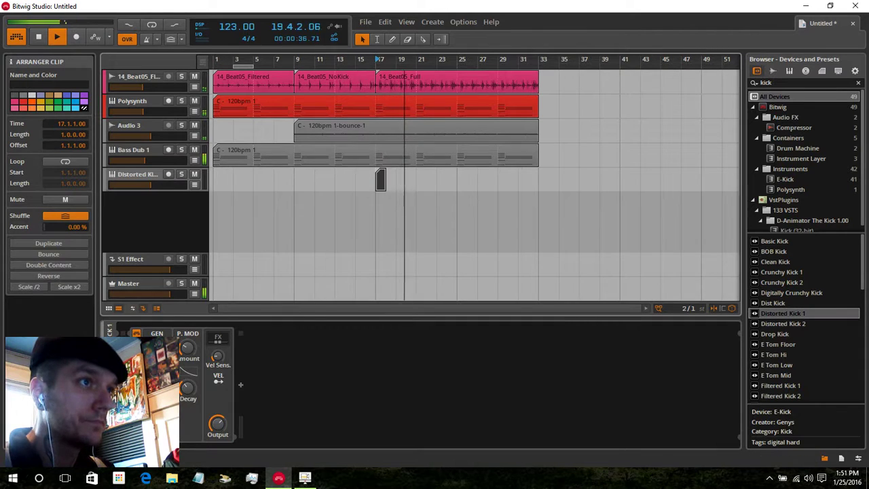
double_click(381, 179)
drag(444, 326, 444, 360)
scroll(448, 380, up, 3)
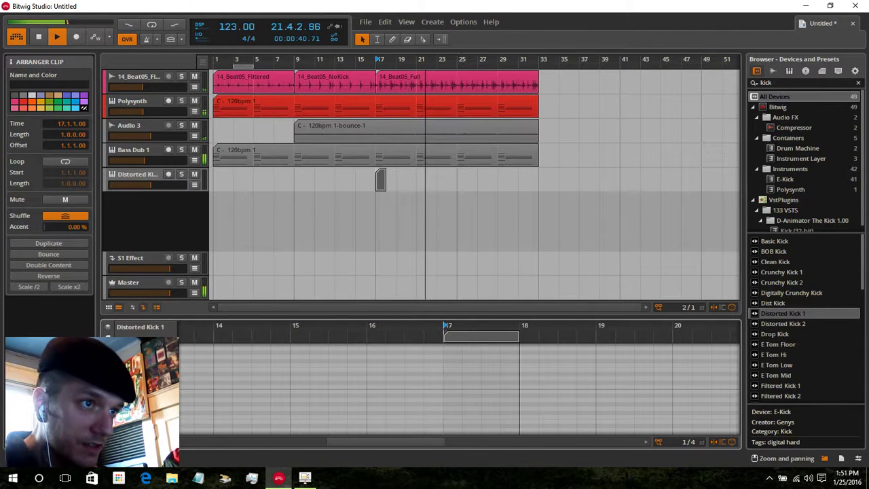
double_click(453, 388)
double_click(490, 387)
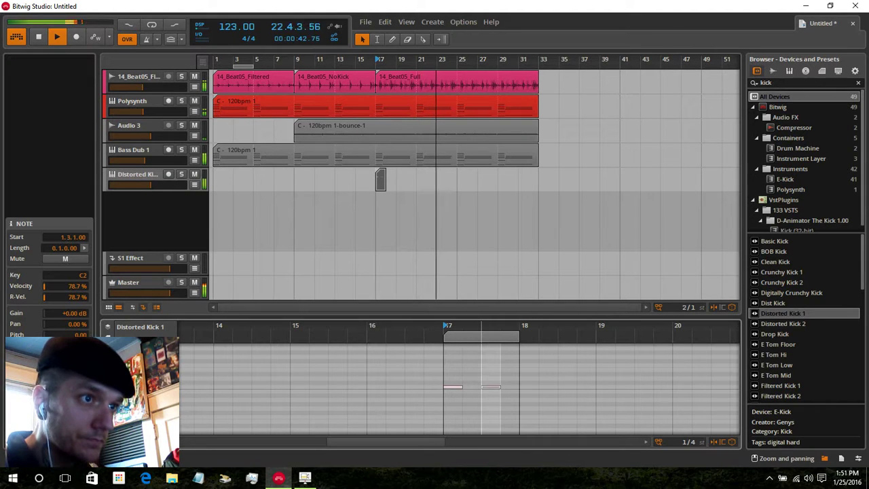
- Route the Distorted Kick 1 track to No output and extend its clip as a loop from bar 17 to bar 33
click(137, 174)
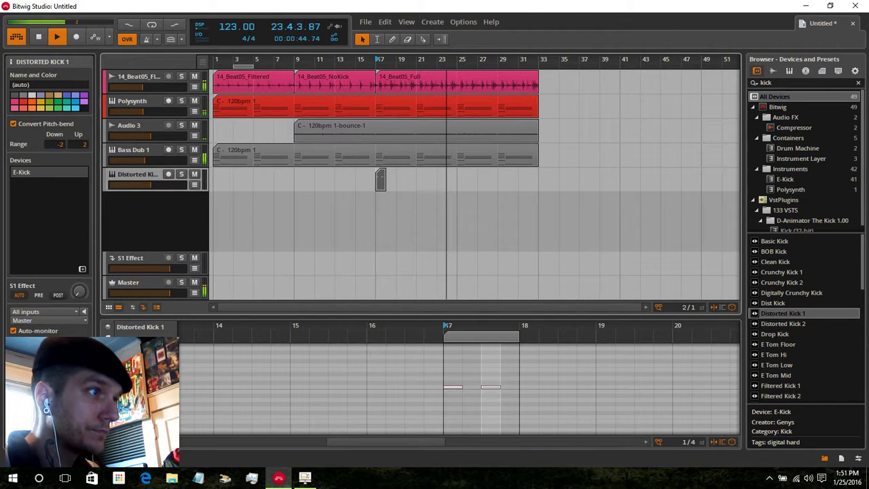
click(44, 319)
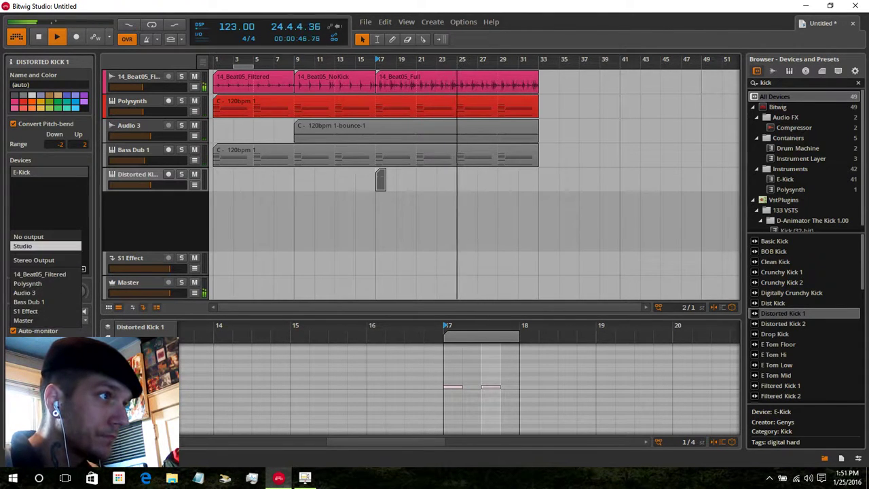
click(29, 237)
drag(385, 175, 538, 175)
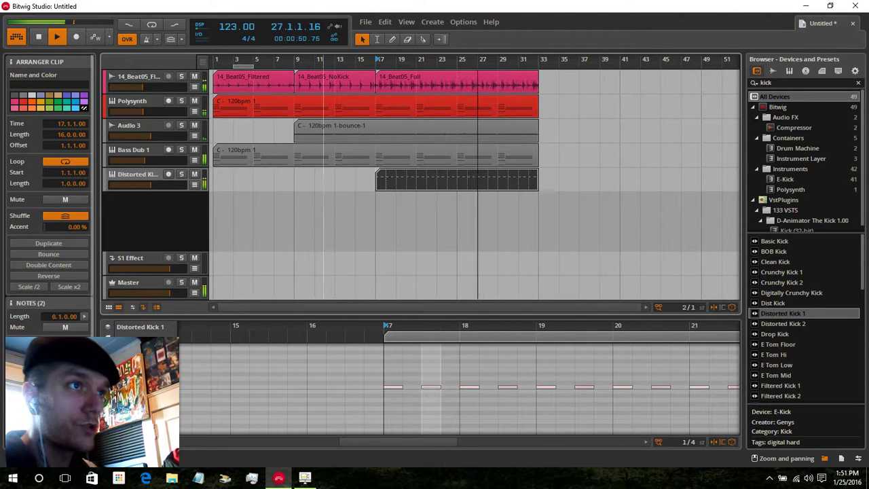
- Add a Gate after the Filter on the Polysynth track, sidechained to Distorted Kick 1 (Post-Fader), and play from bar 17
click(134, 102)
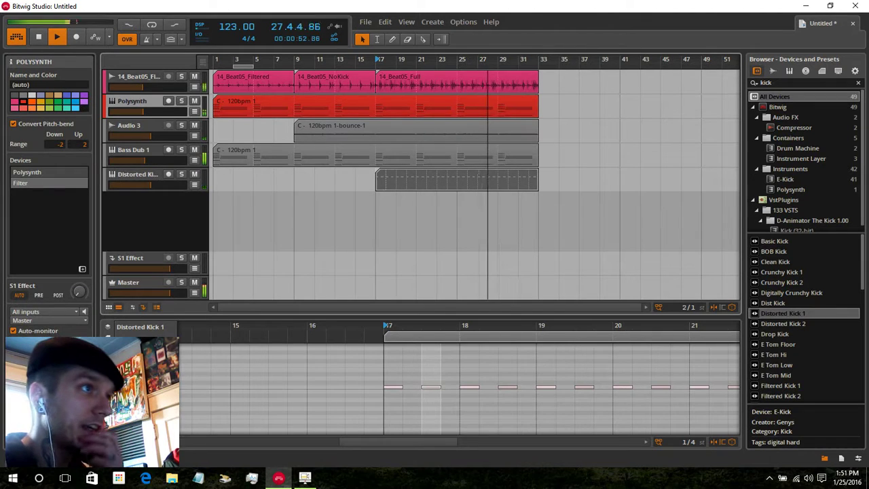
click(82, 270)
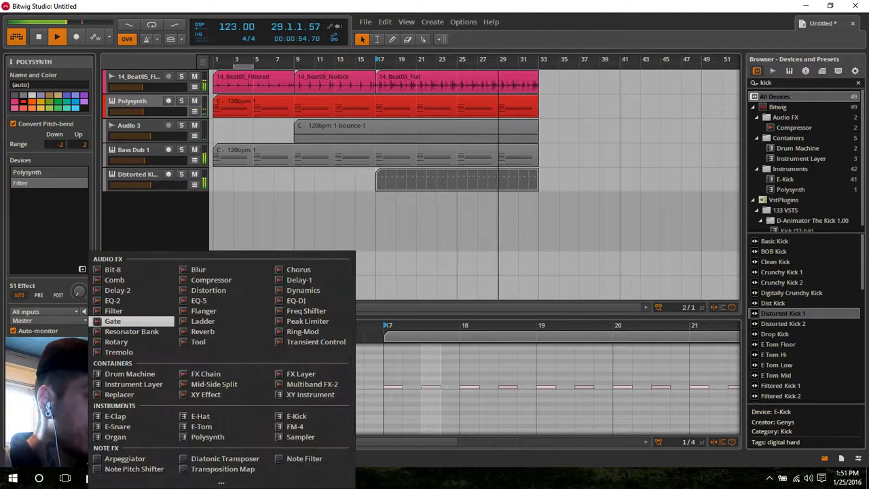
click(109, 320)
key(d)
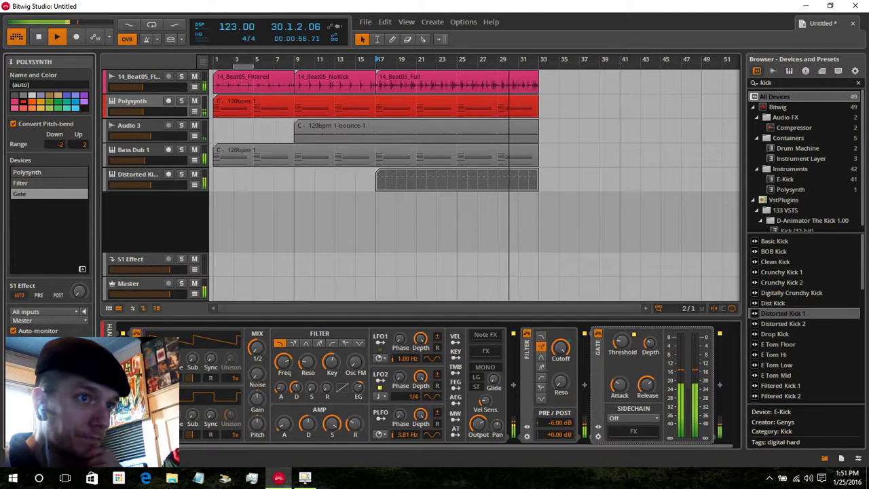
click(633, 417)
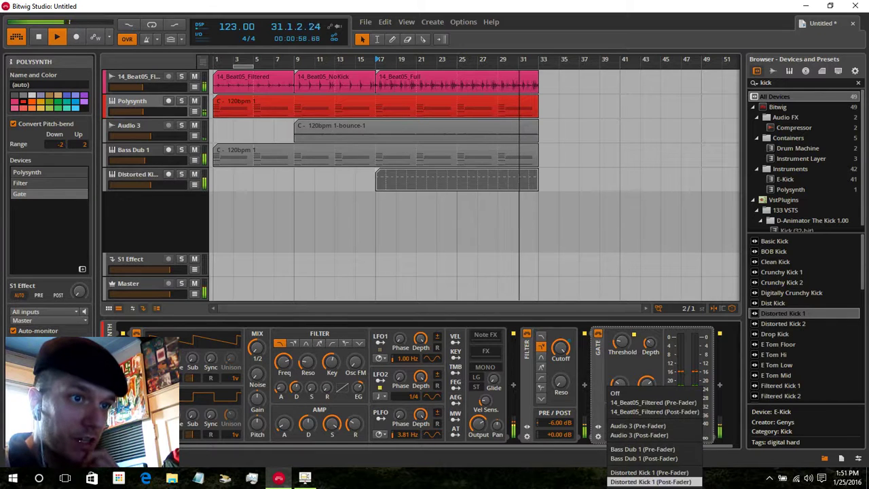
click(650, 482)
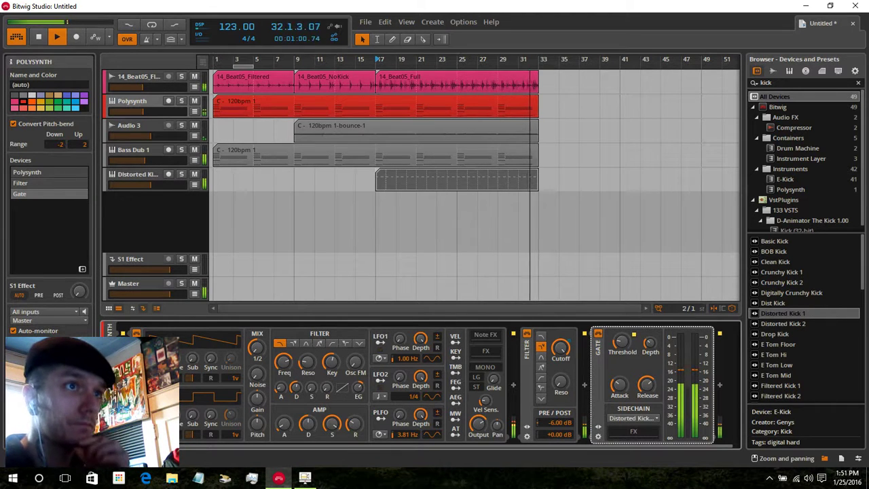
double_click(378, 60)
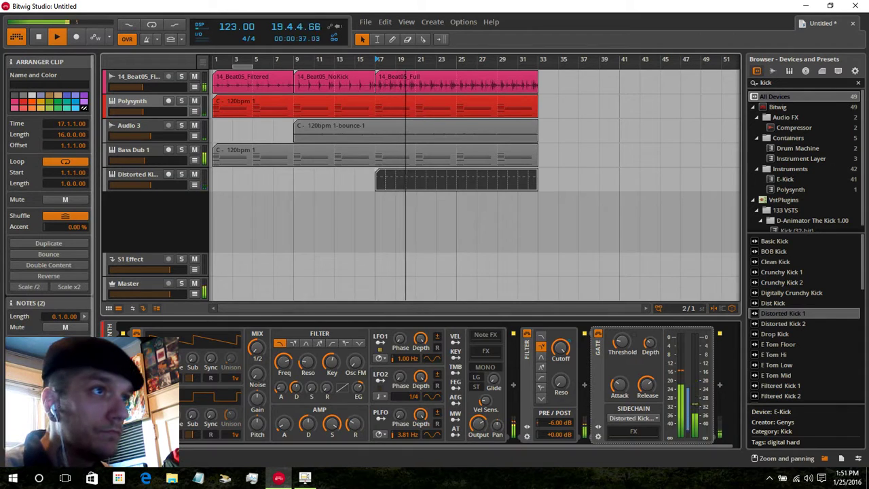
- Shorten the kick clip's beat 3 note to an eighth and add a C2 eighth note at 1.4.1
key(e)
drag(293, 326, 295, 364)
drag(332, 387, 327, 387)
double_click(342, 387)
key(ctrl+d)
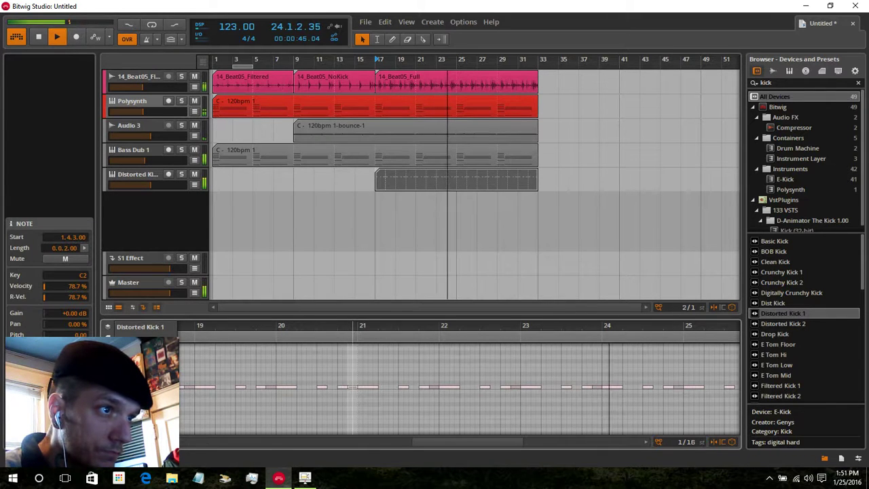
key(ctrl+z)
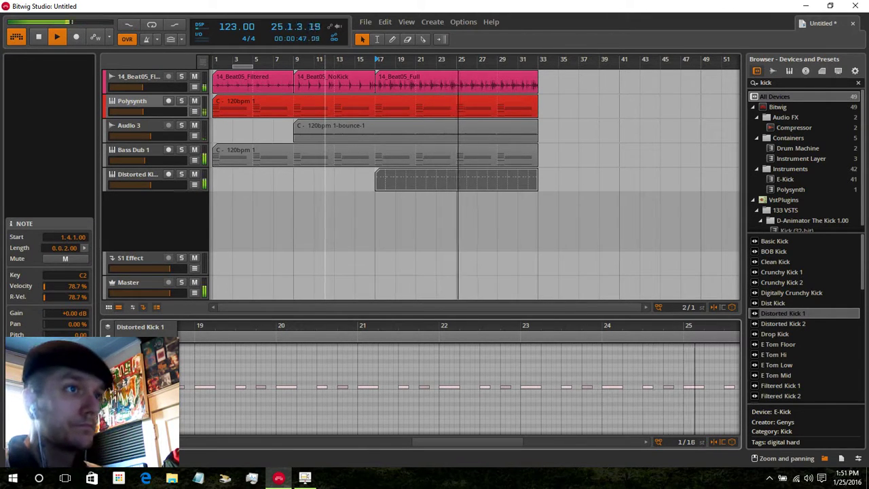
- Bring up the Polysynth track's device chain to check the sidechained Gate
click(138, 175)
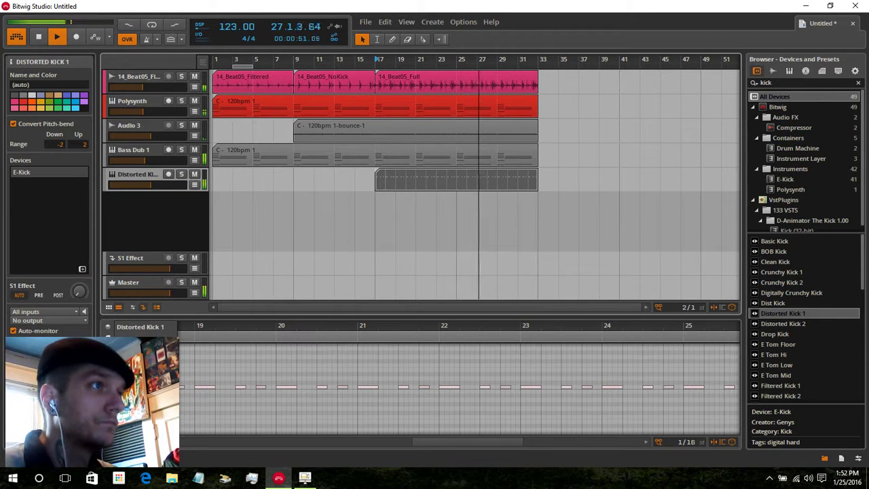
click(129, 125)
click(132, 102)
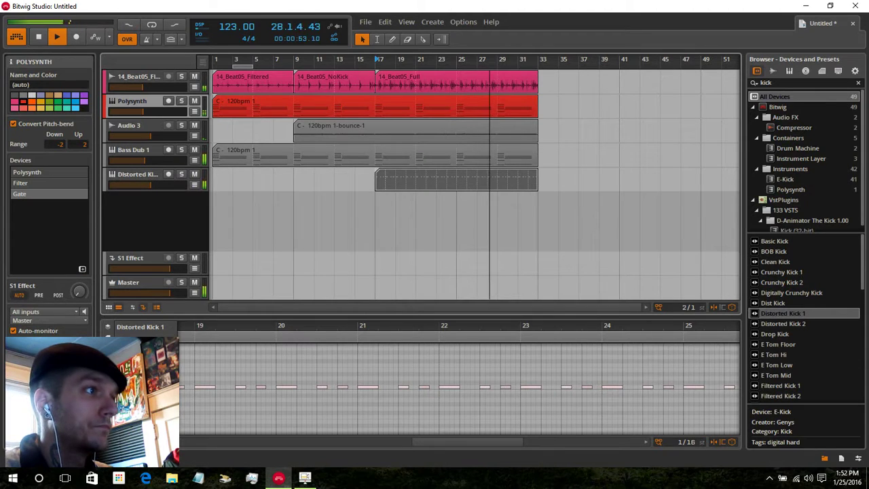
key(d)
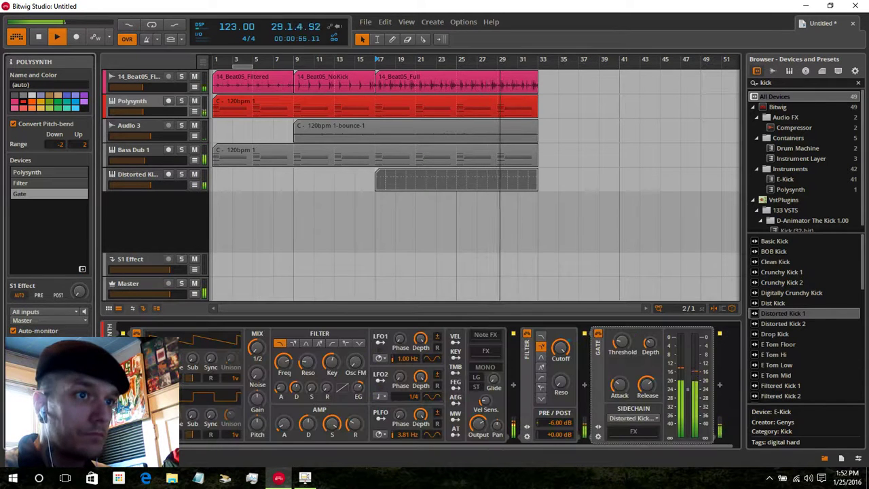
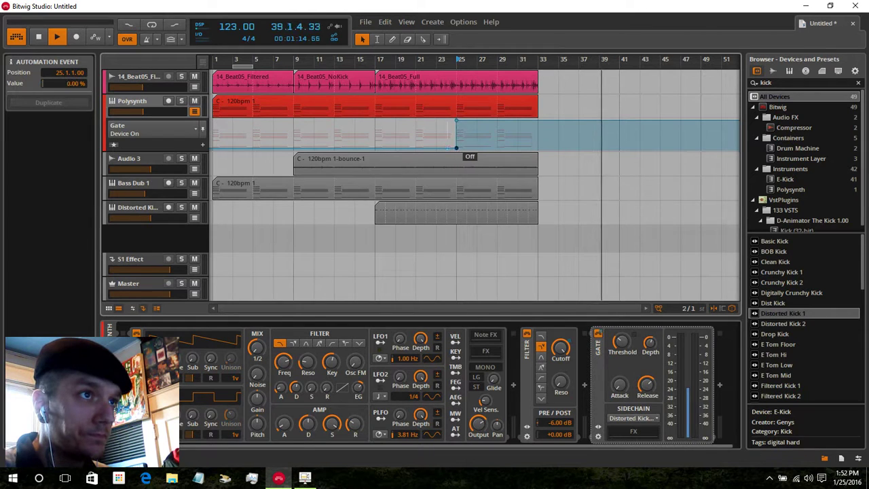
- Restart playback from bar 1 and hide the Polysynth track's Gate automation lane
key(space)
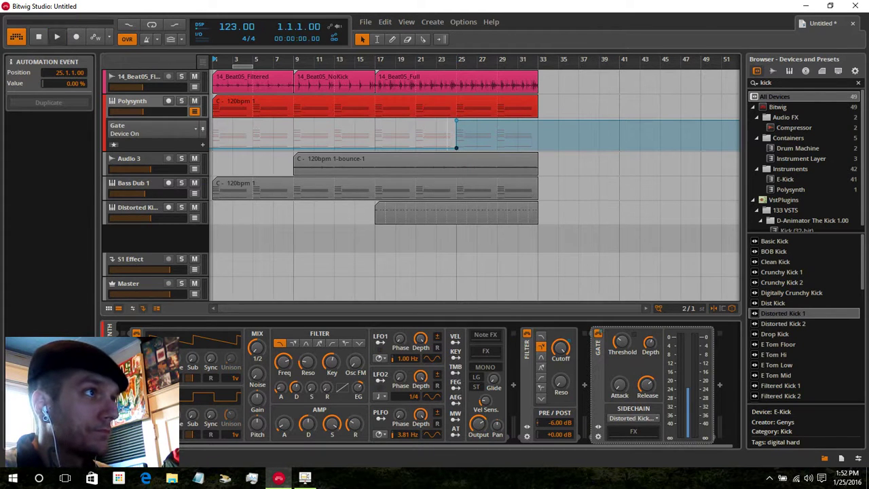
key(space)
click(194, 111)
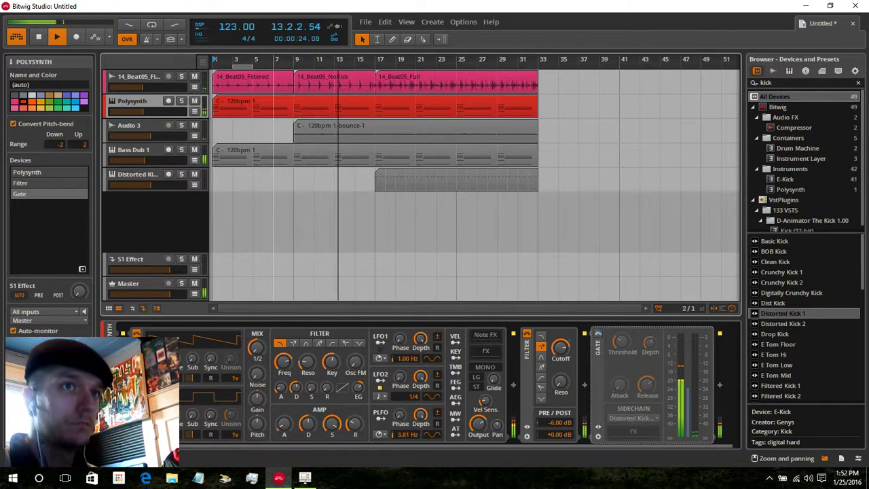
- Search the samples for hey, preview LV HEY.wav, and place it at bar 19 on a new audio track
click(773, 71)
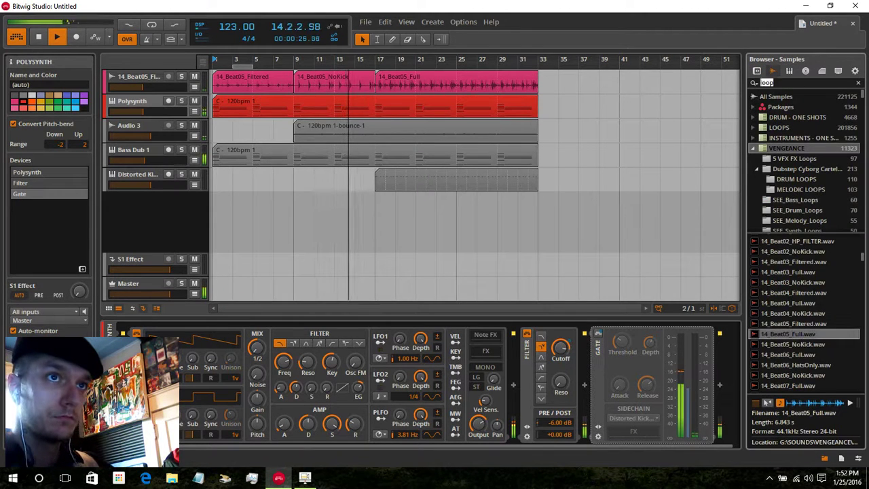
text(hey)
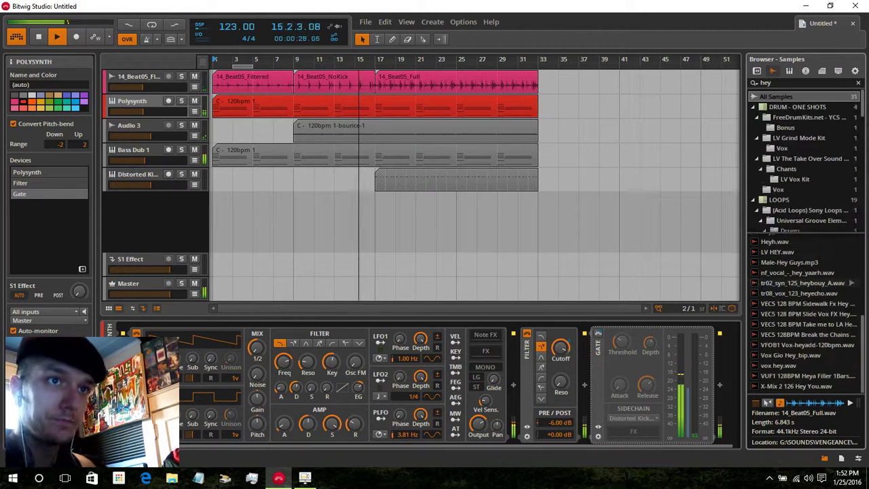
click(839, 252)
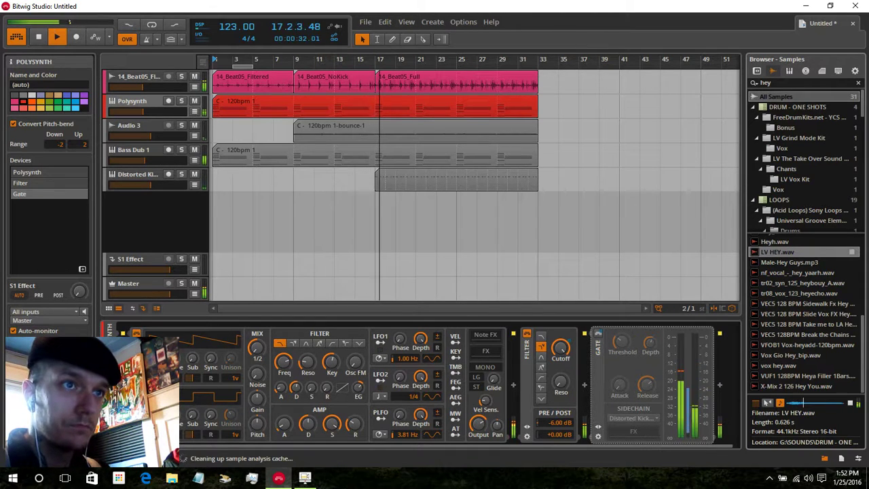
drag(808, 252, 396, 204)
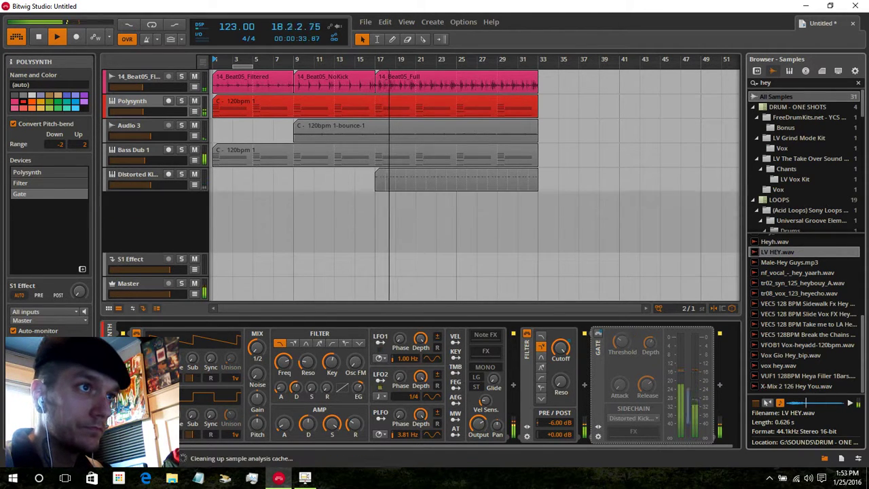
- Move the LV HEY clip to 16.4.1, just ahead of bar 17, and play the passage leading into it
drag(400, 60, 399, 98)
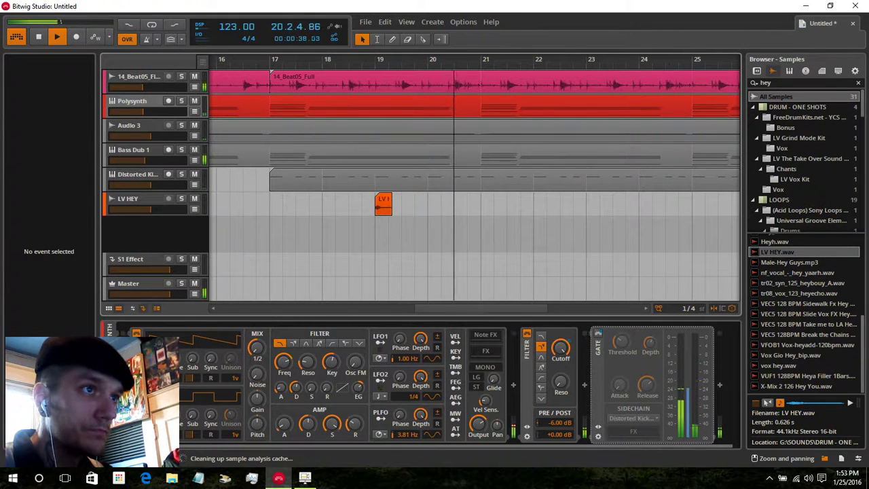
drag(384, 204, 477, 204)
drag(470, 59, 487, 122)
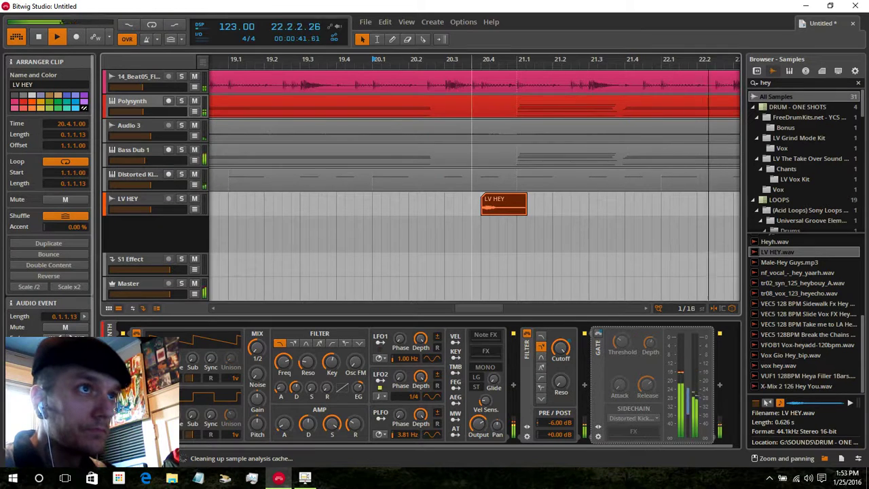
scroll(479, 204, down, 3)
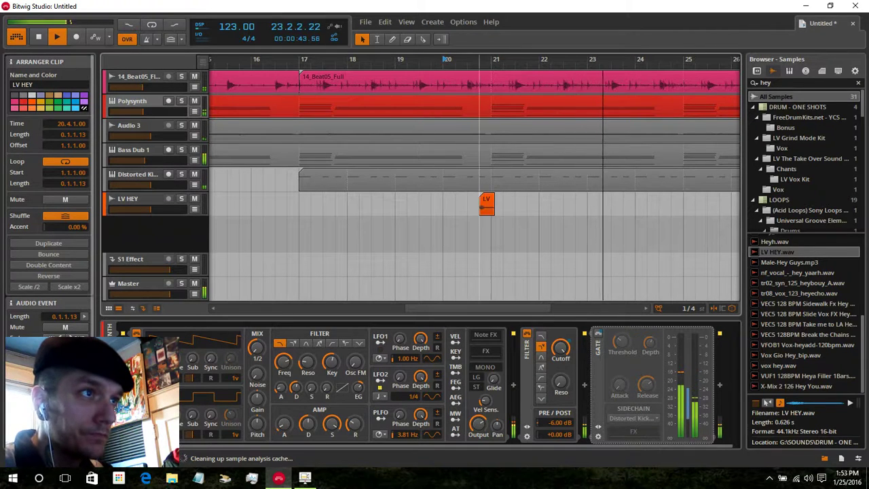
drag(487, 203, 295, 203)
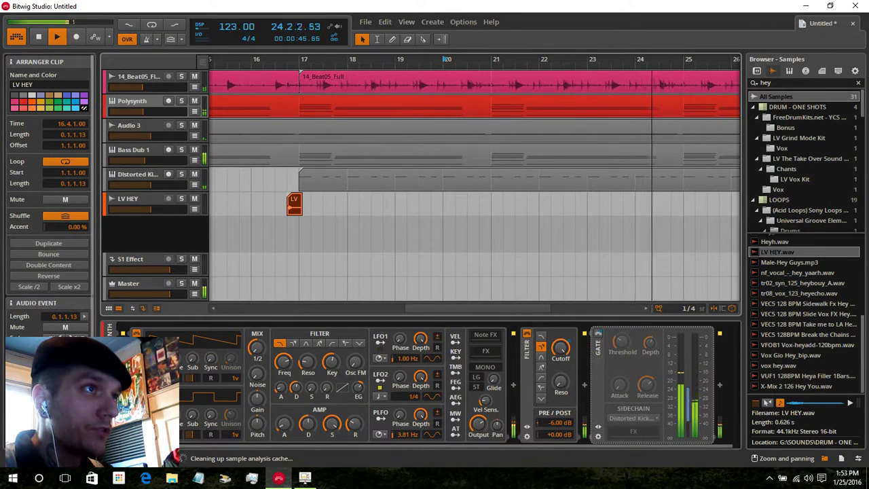
click(238, 60)
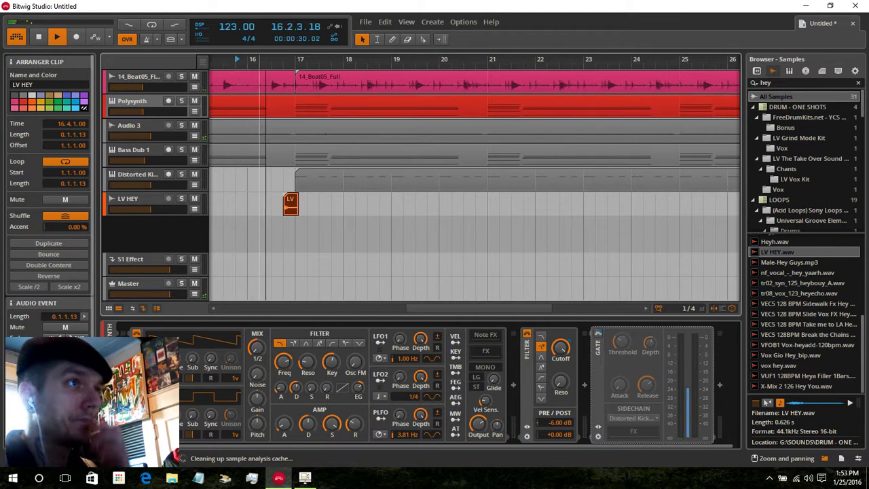
drag(256, 59, 426, 65)
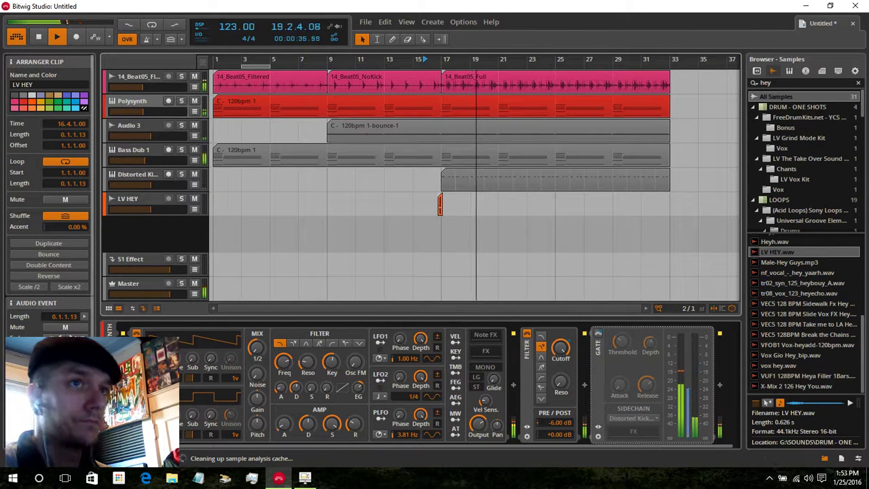
- Search the samples for rise and preview 07 Riser.wav, the 07 STC2 MF Riser 16-bar sample and 08 rise.wav
click(781, 83)
text(rise)
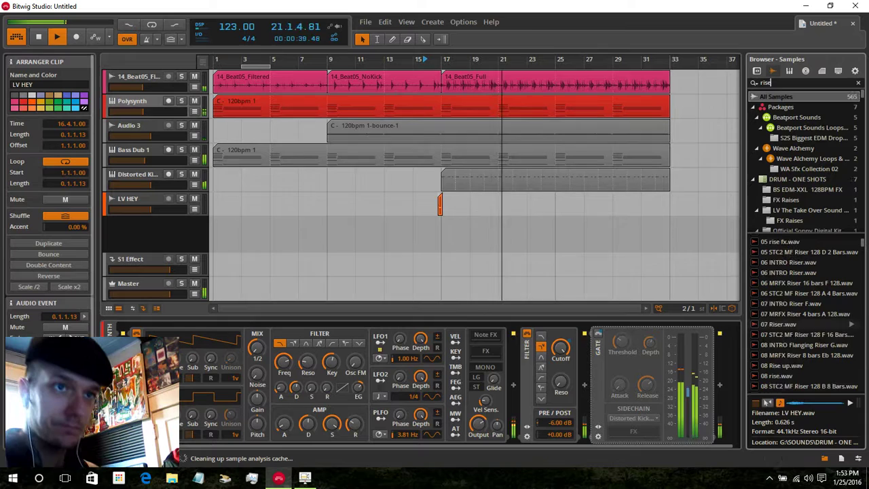
click(802, 325)
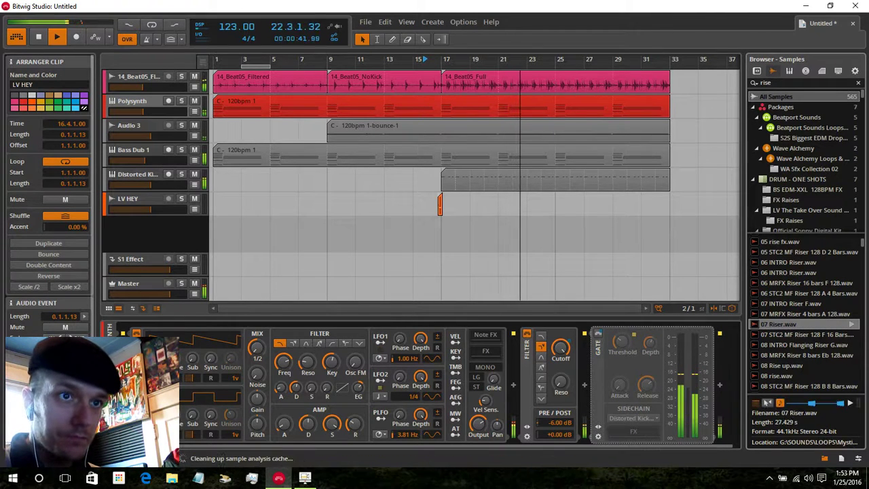
click(805, 335)
scroll(805, 334, down, 1)
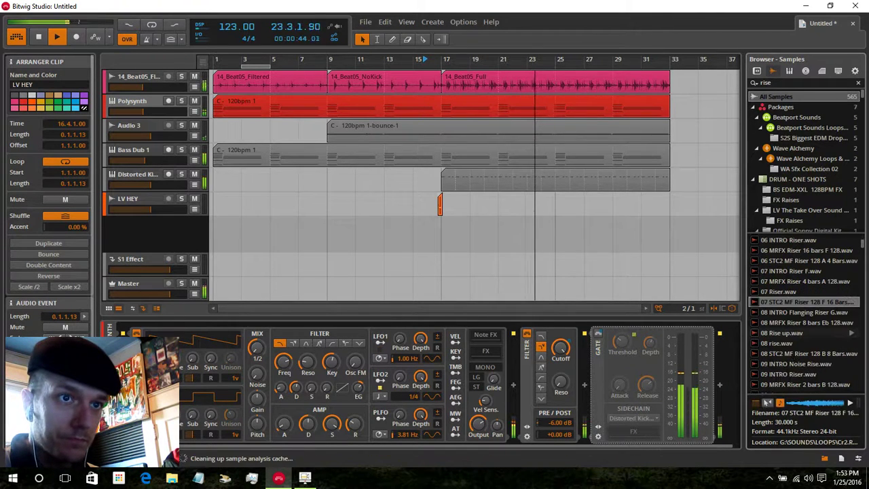
click(849, 343)
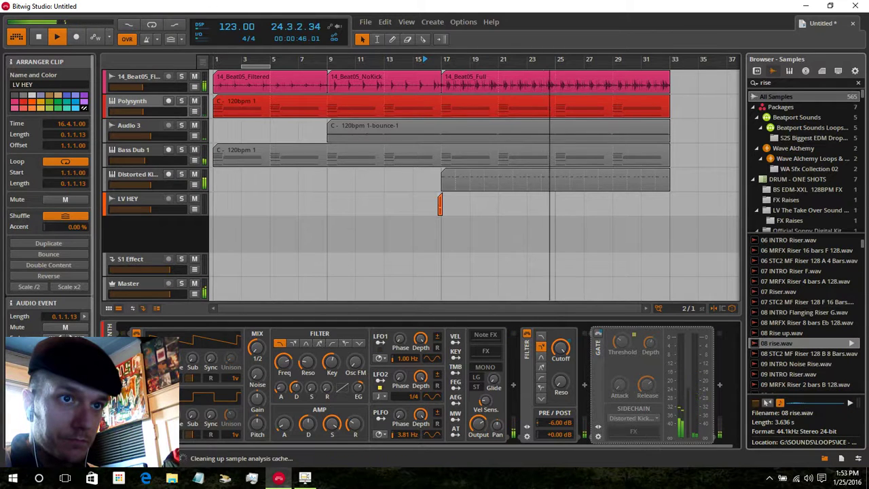
- Preview 09 rise.wav and place it on a new audio track at bar 15, with a copy at bar 31
scroll(851, 333, down, 2)
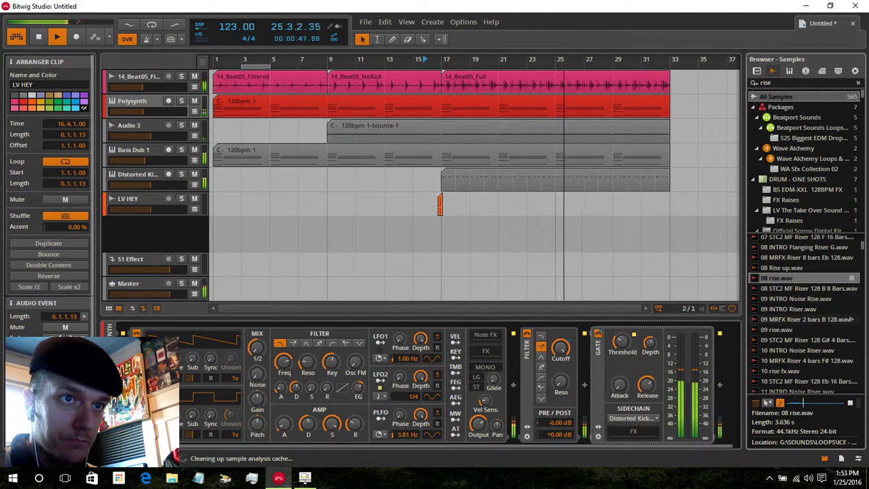
click(850, 330)
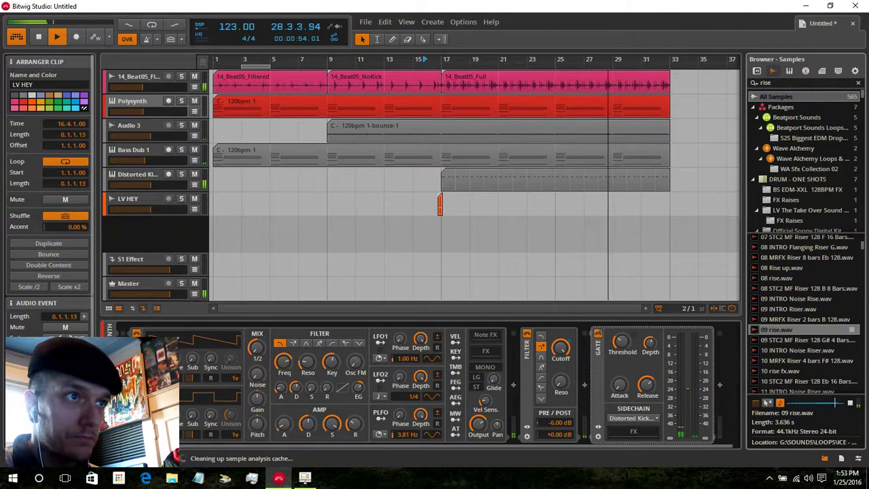
drag(776, 329, 427, 229)
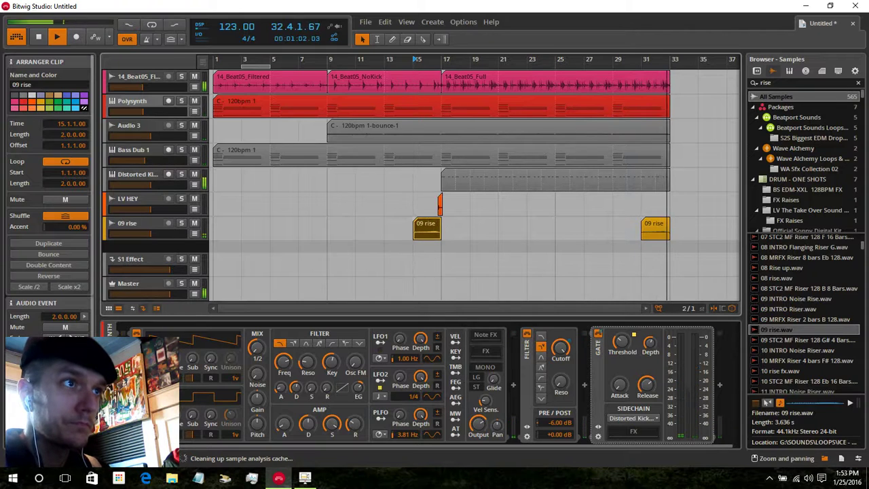
- Extend the Bass Dub 1 and Polysynth clips to bar 49 and copy the 14_Beat05_Full clip to bar 33
scroll(443, 178, down, 5)
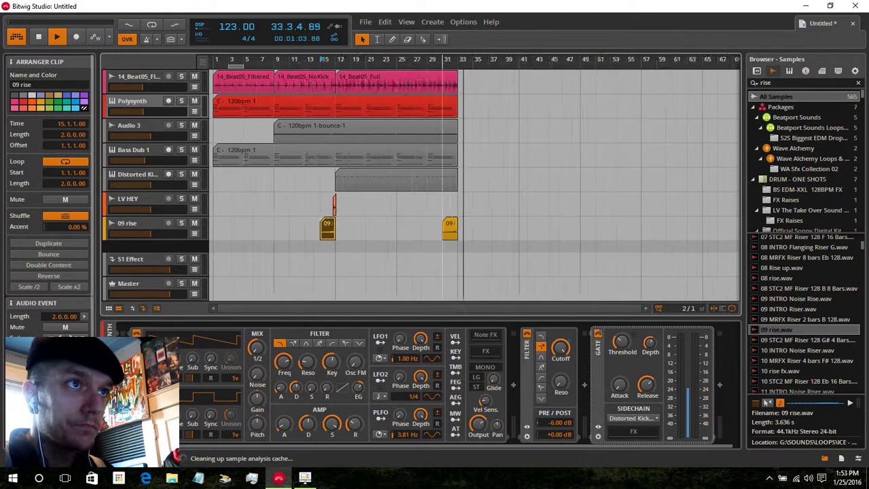
drag(359, 156, 433, 156)
click(324, 78)
ctrl+drag(323, 78, 397, 77)
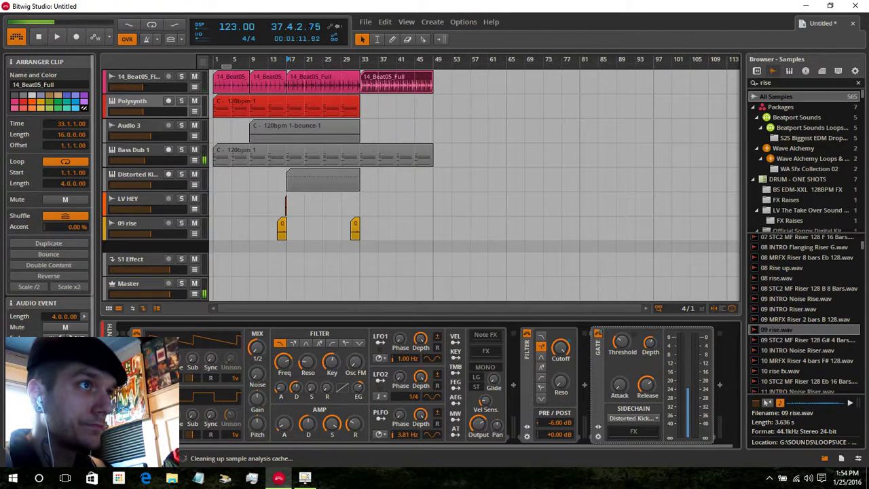
key(space)
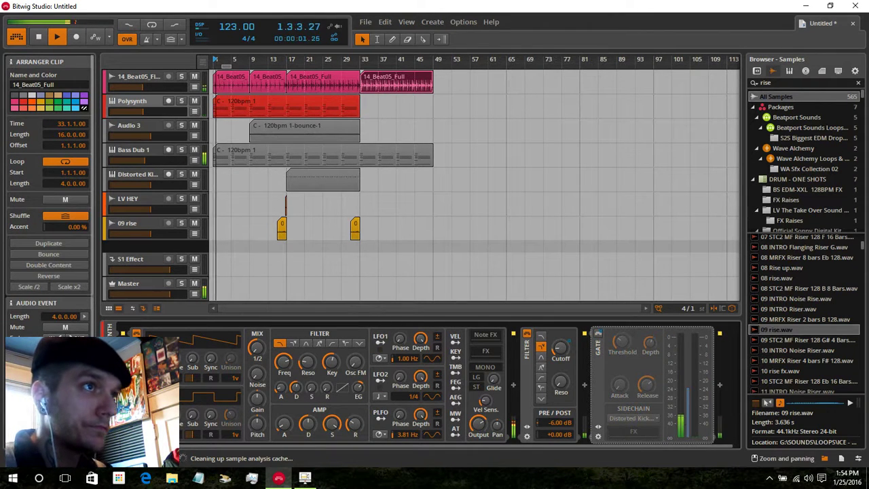
drag(359, 107, 434, 107)
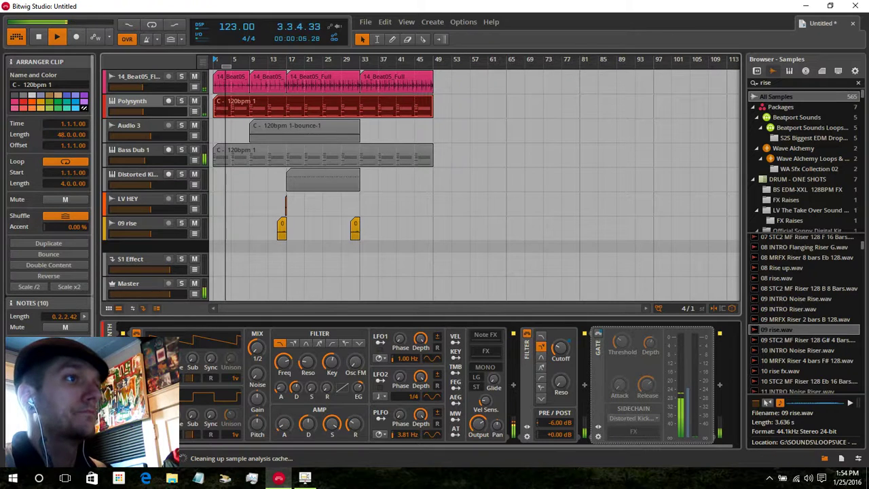
- Split the Polysynth, Audio 3 and Bass Dub 1 clips at about bar 17, and the Polysynth and Bass Dub 1 clips again at bar 33
key(5)
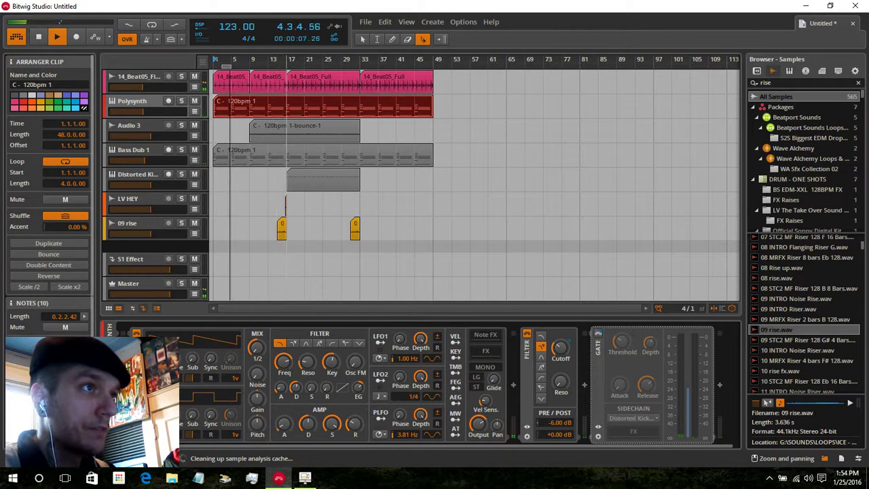
click(286, 154)
click(286, 130)
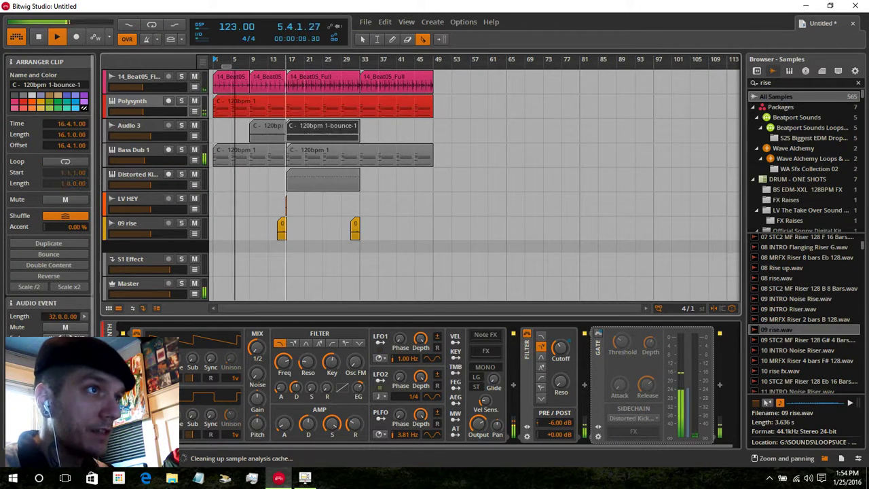
key(ctrl+z)
click(287, 130)
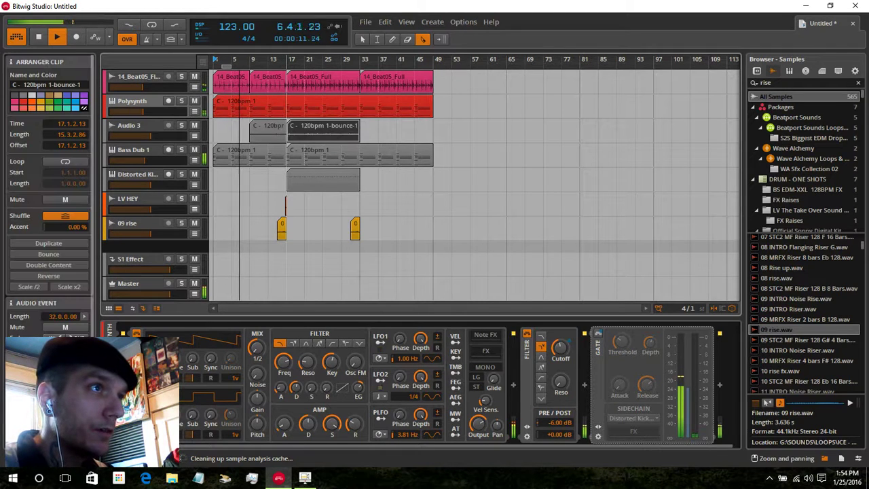
click(287, 107)
click(360, 105)
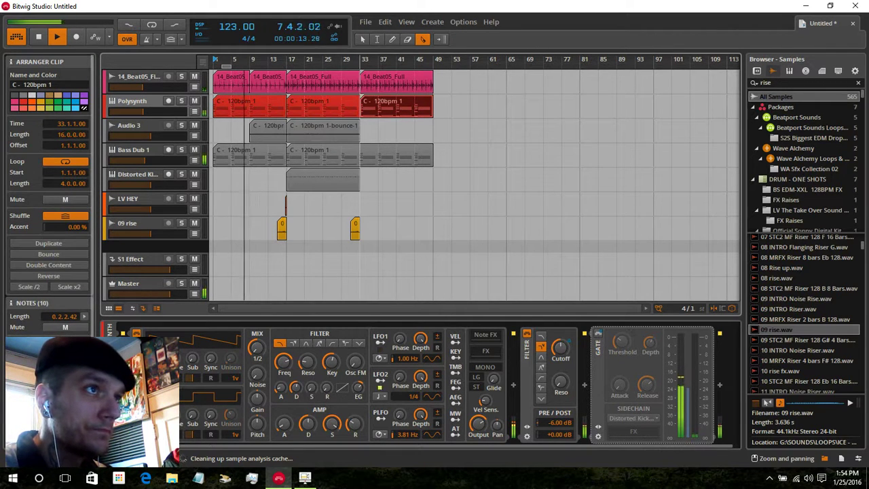
click(360, 155)
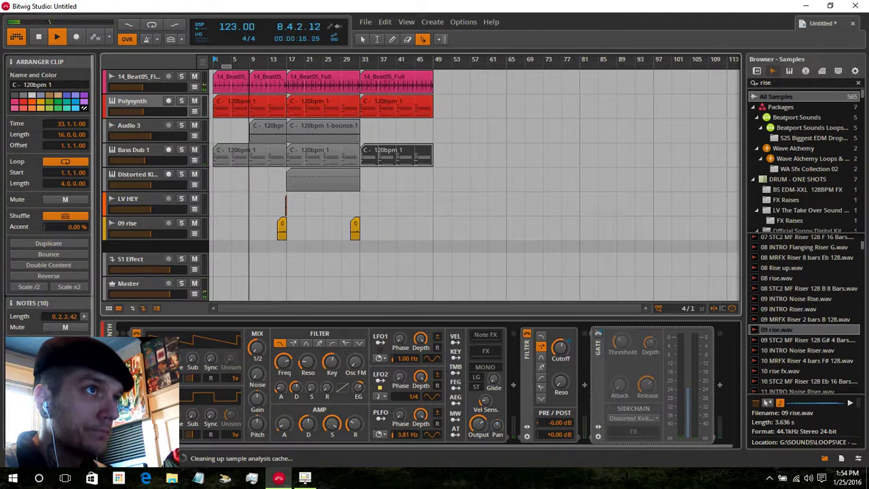
- Copy the clips of bars 17 to 33 to bar 49, and copy the first LV HEY and 09 rise clips to bar 45
key(1)
drag(357, 248, 441, 77)
drag(255, 201, 419, 227)
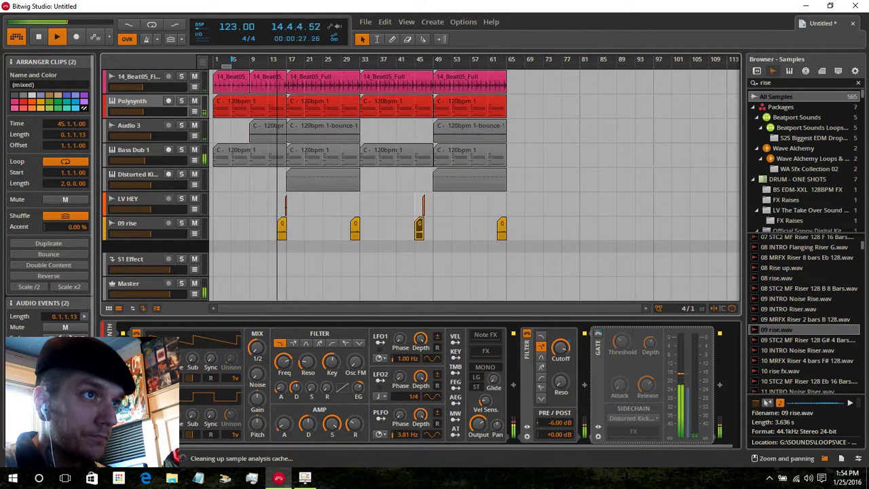
- Move the copied 09 rise and LV HEY clips together to start at bar 47, so they lead into bar 49
scroll(307, 204, up, 1)
drag(425, 60, 425, 109)
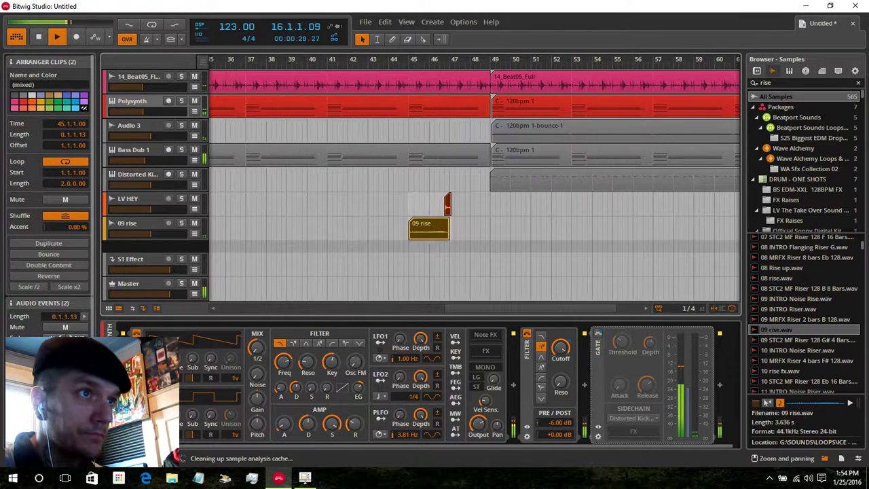
drag(428, 226, 465, 228)
drag(488, 60, 491, 124)
drag(475, 205, 490, 205)
scroll(353, 224, down, 5)
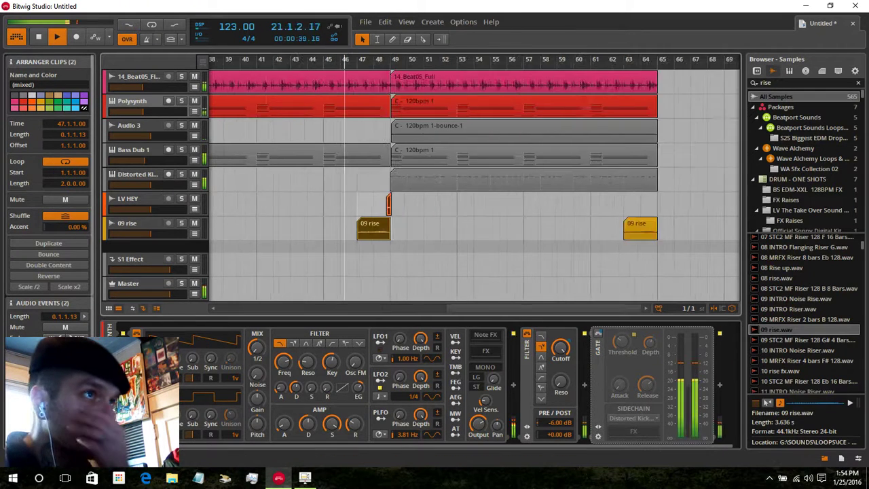
- Extend the first Polysynth clip to 64 bars, covering the split Polysynth clips up to bar 65
drag(353, 60, 468, 62)
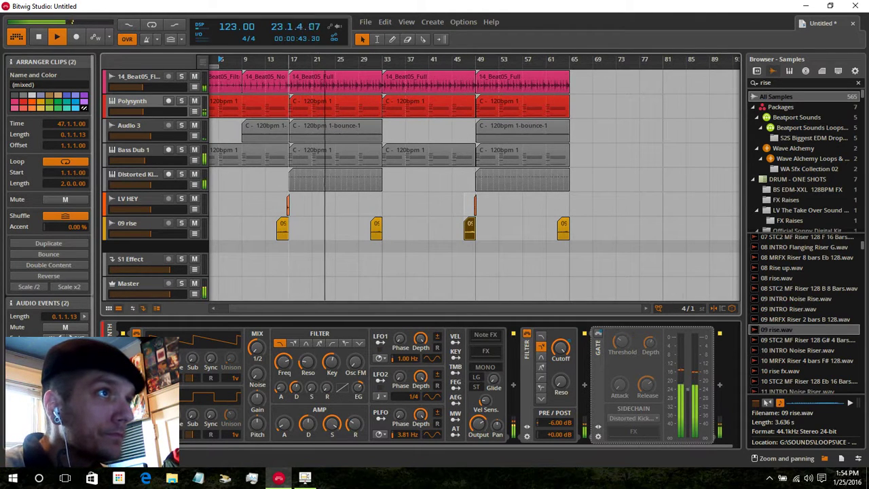
click(226, 101)
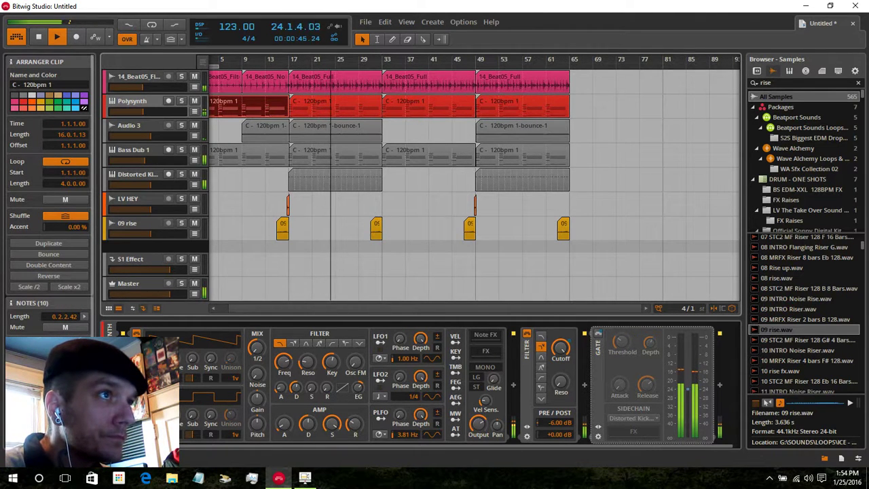
drag(289, 103, 570, 103)
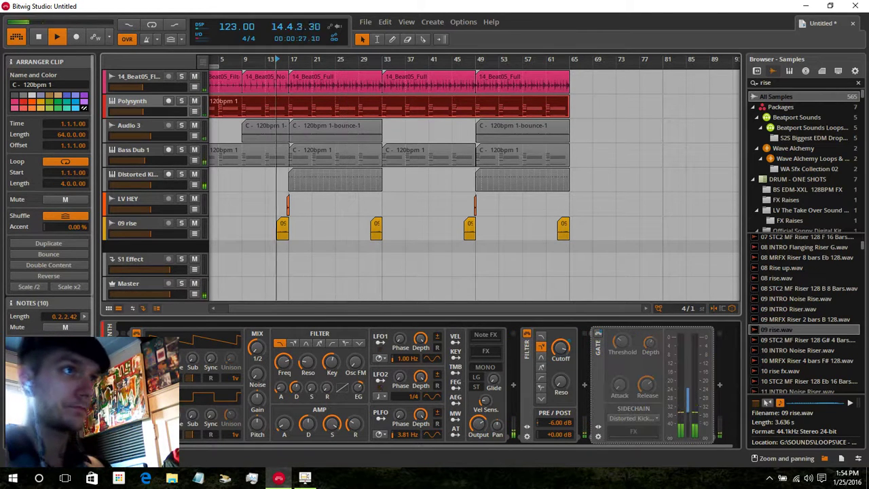
- Show the Polysynth track's Gate automation lane, and add and remove a point just before bar 33
click(194, 111)
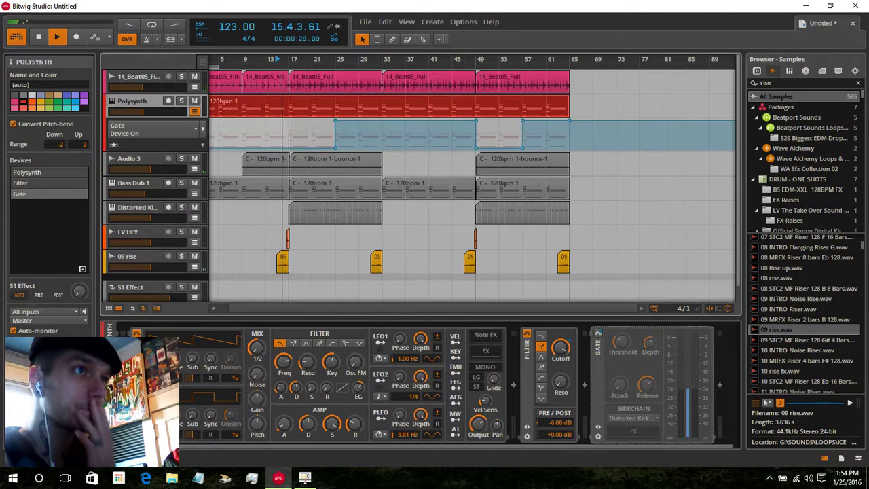
click(381, 122)
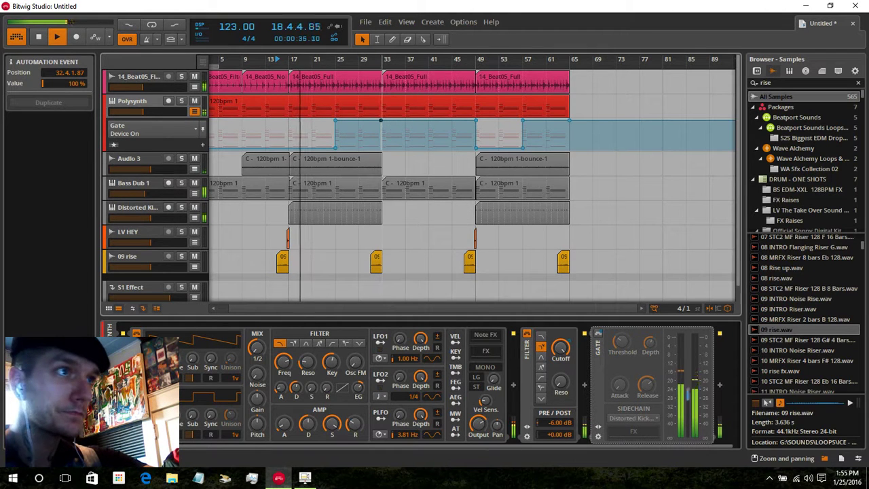
double_click(381, 121)
- Copy the Distorted Kick clip from bar 17 to bar 33 and open the copy in the note editor
click(335, 209)
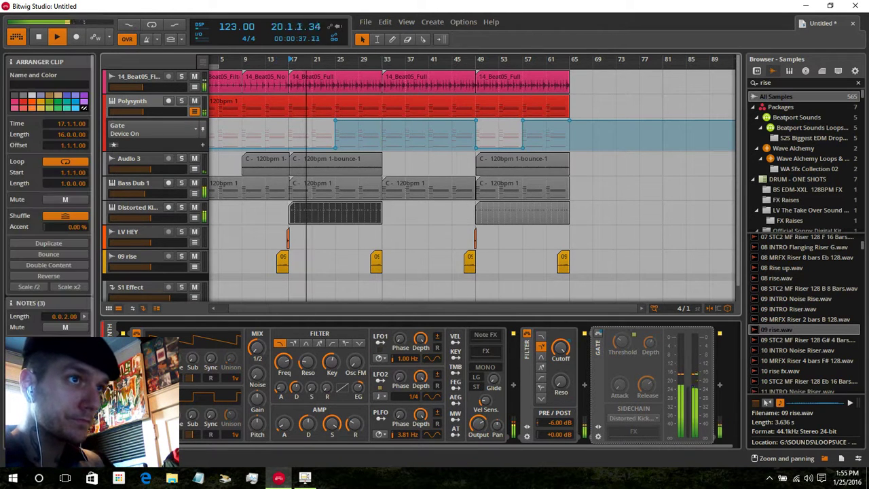
drag(336, 213, 430, 213)
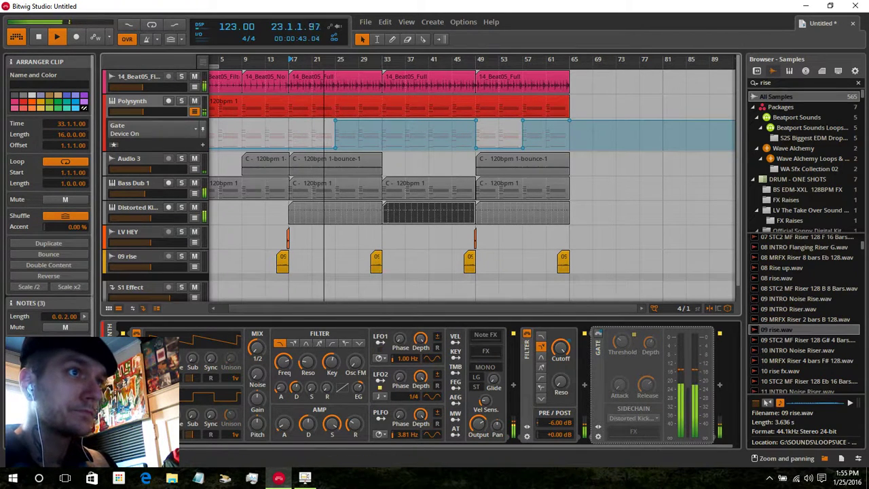
key(e)
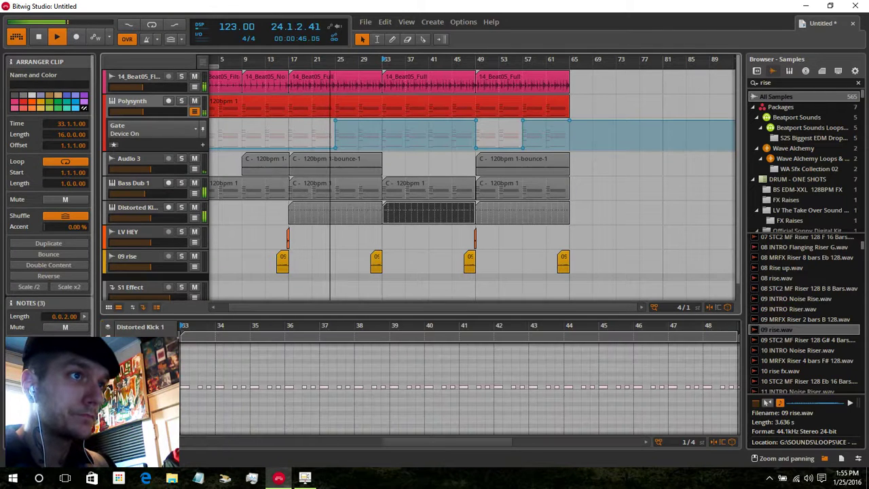
drag(416, 326, 417, 374)
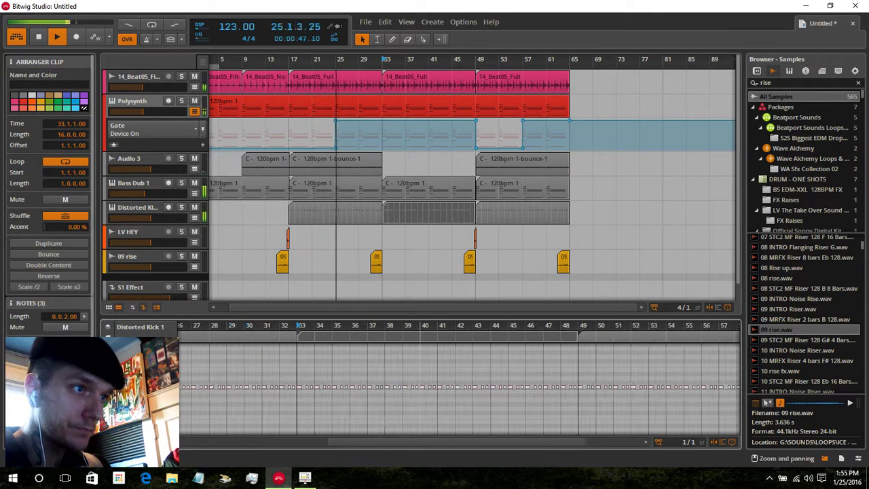
- Delete the C2 kick note at 1.4.1 from the Distorted Kick clip at bar 33
click(401, 337)
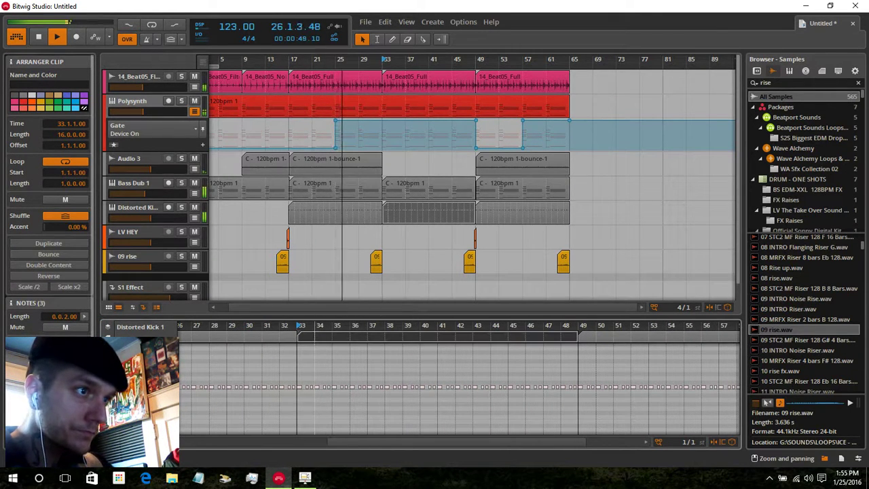
click(310, 395)
click(310, 388)
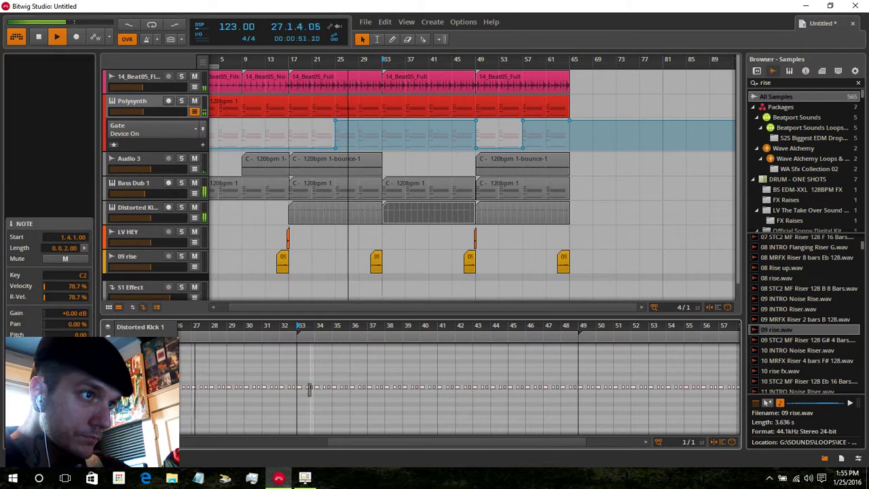
key(Delete)
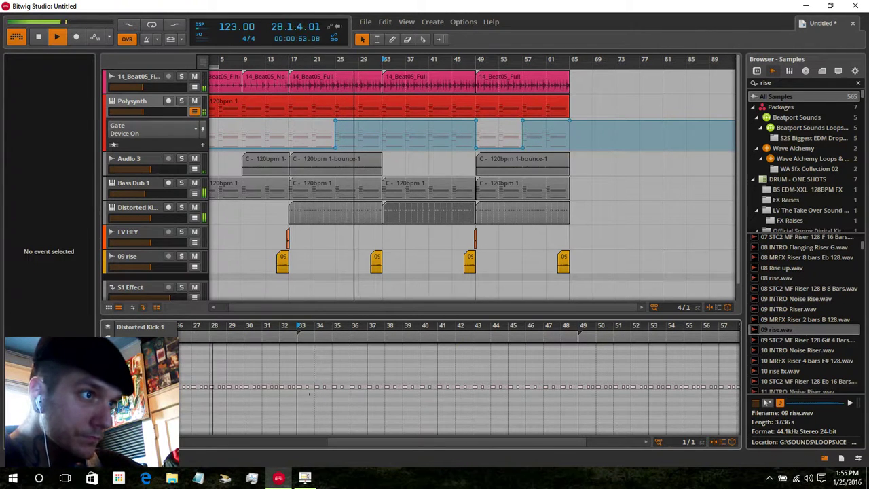
- Shorten the clip's two remaining kick notes to 0.0.2.00 and copy them one beat on, starting at 1.2.1, for a kick on every beat
click(307, 388)
drag(320, 326, 256, 393)
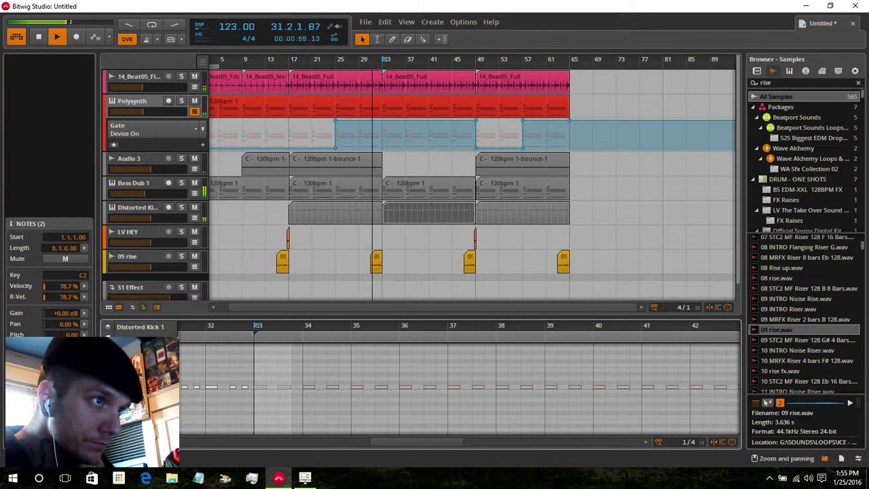
scroll(257, 391, up, 2)
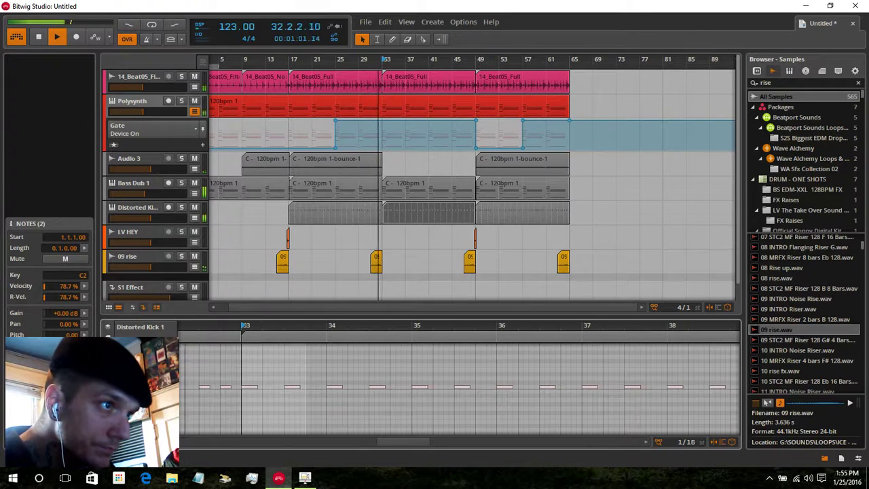
mouse_move(262, 387)
mouse_down()
mouse_move(247, 387)
mouse_move(268, 388)
mouse_up()
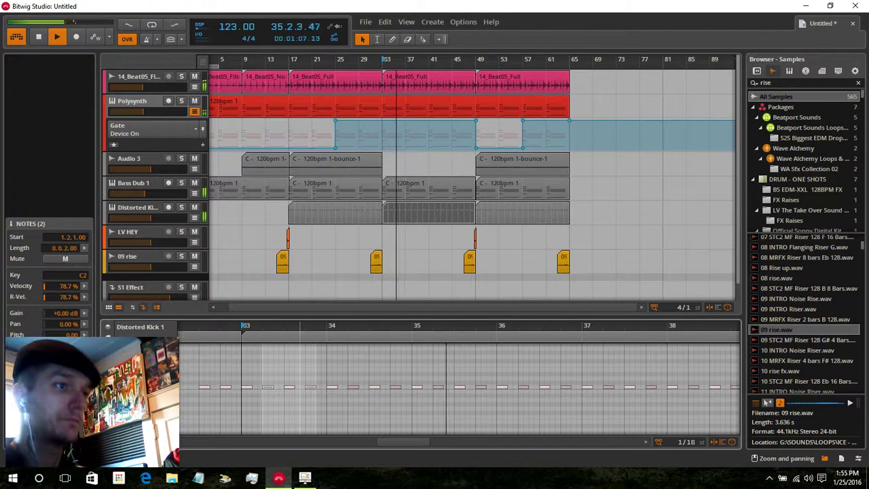
drag(267, 327, 268, 318)
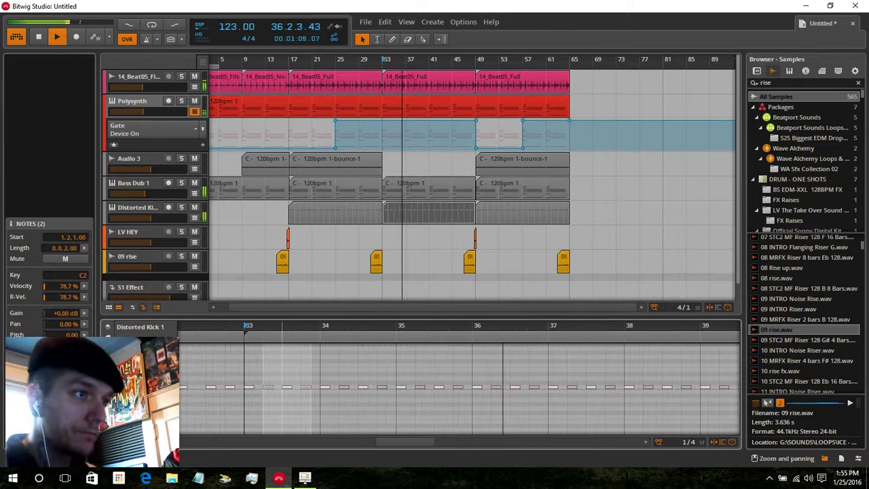
- Delete the two copied kick notes from the Distorted Kick clip at bar 33 and add one C2 note at 1.4.1
key(Delete)
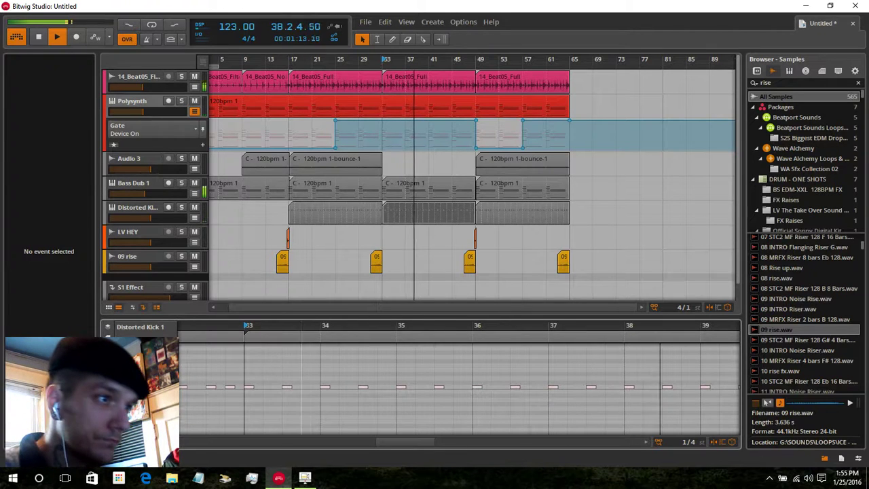
double_click(307, 387)
key(Delete)
key(ctrl+z)
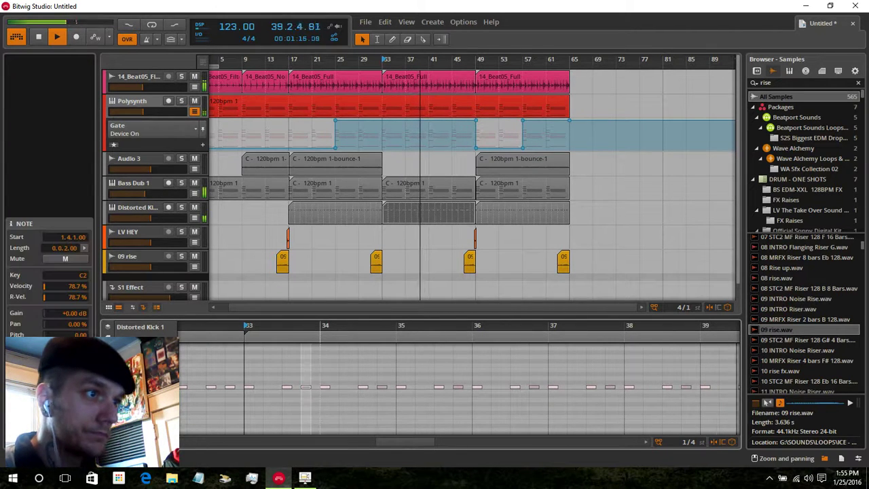
key(ctrl+z)
key(ctrl+shift+z)
key(ctrl+z)
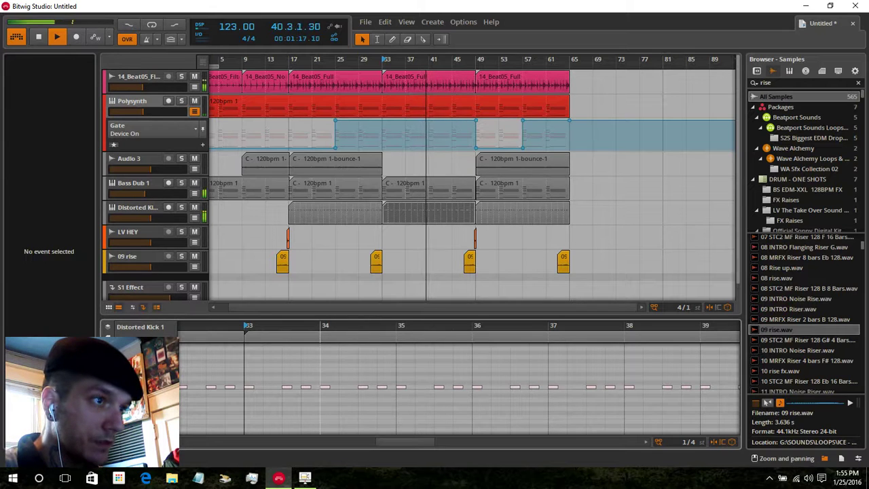
key(ctrl+shift+z)
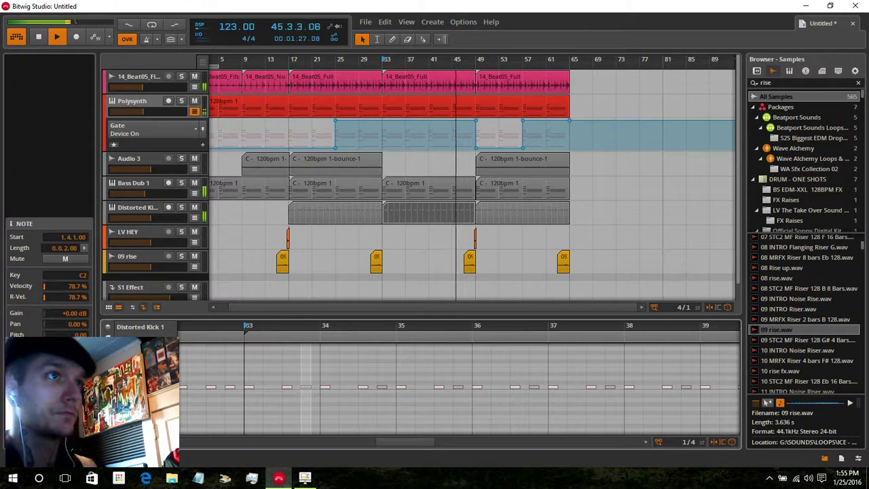
- Hide the Polysynth track's automation lane and add the Effectrix (32-bit) plug-in to that track
drag(360, 60, 357, 88)
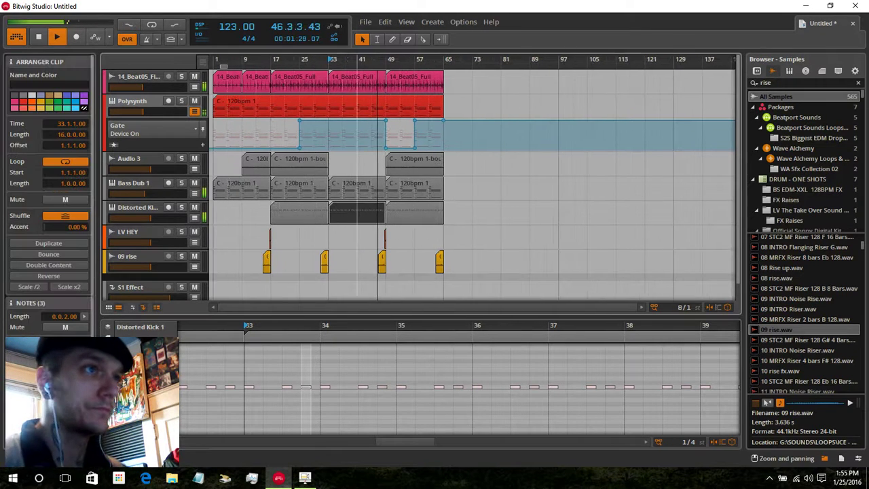
click(195, 111)
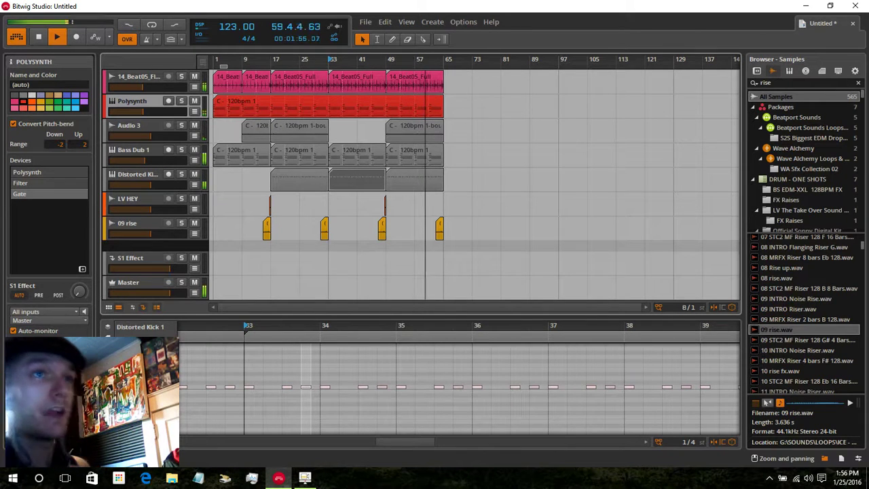
click(757, 70)
drag(775, 83, 753, 82)
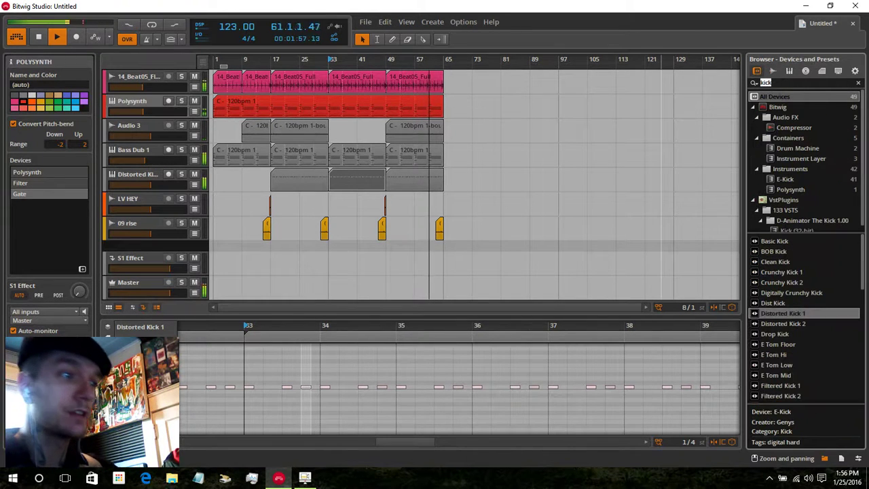
text(effe)
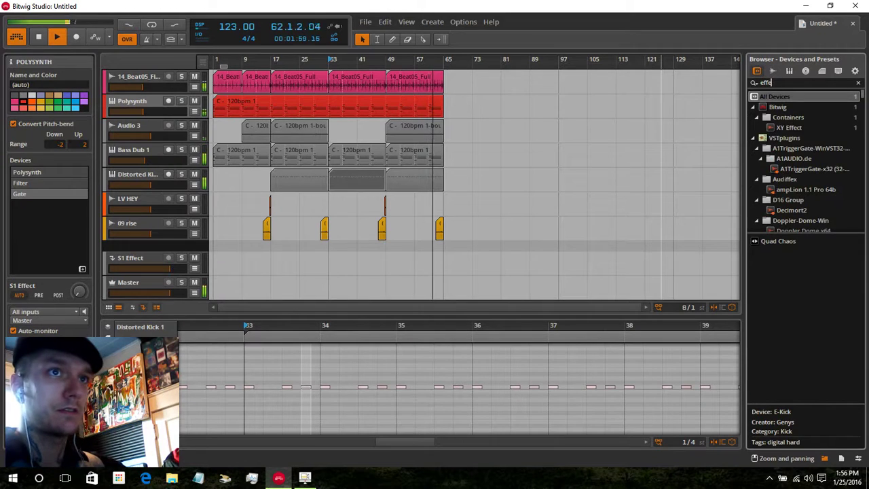
text(ctri)
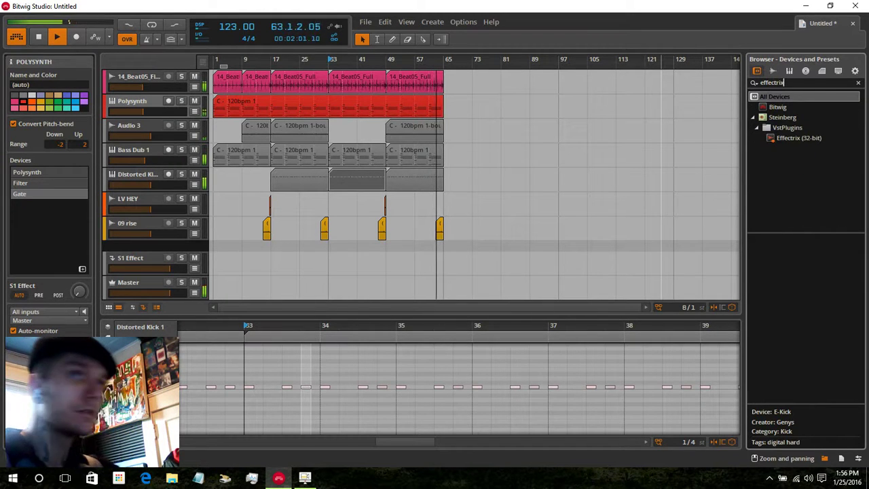
text(x)
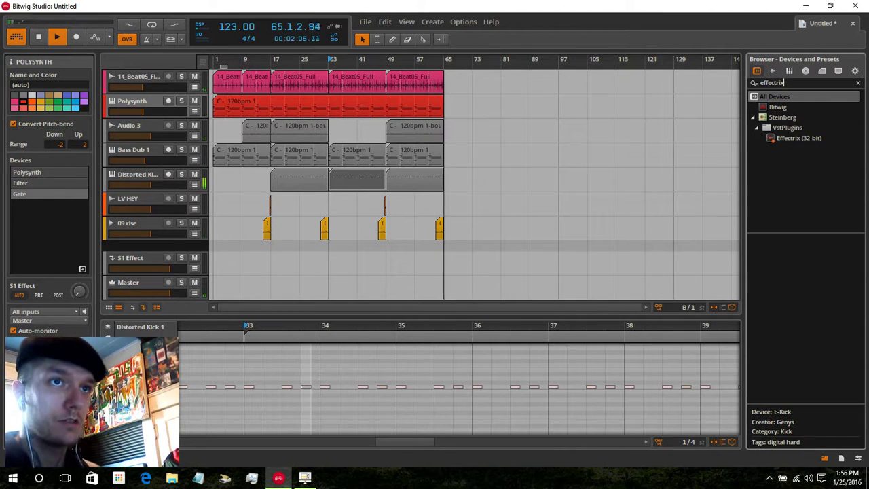
double_click(799, 138)
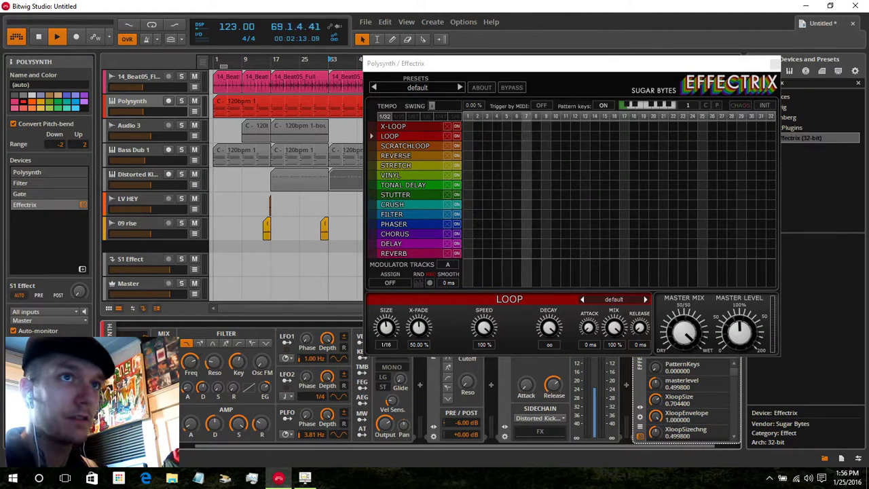
- Extend the Polysynth clip to a length of 80 bars and load the Beatpainter 2 preset in the track's Effectrix
click(775, 64)
drag(442, 107, 501, 107)
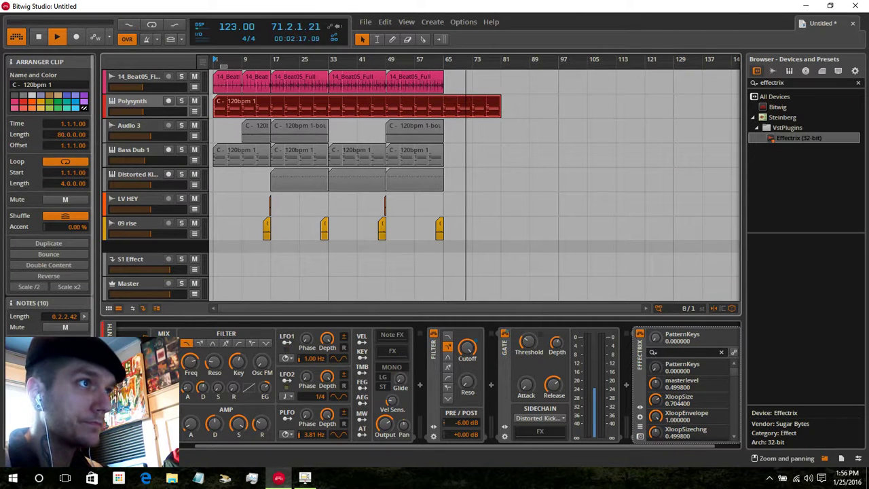
click(132, 102)
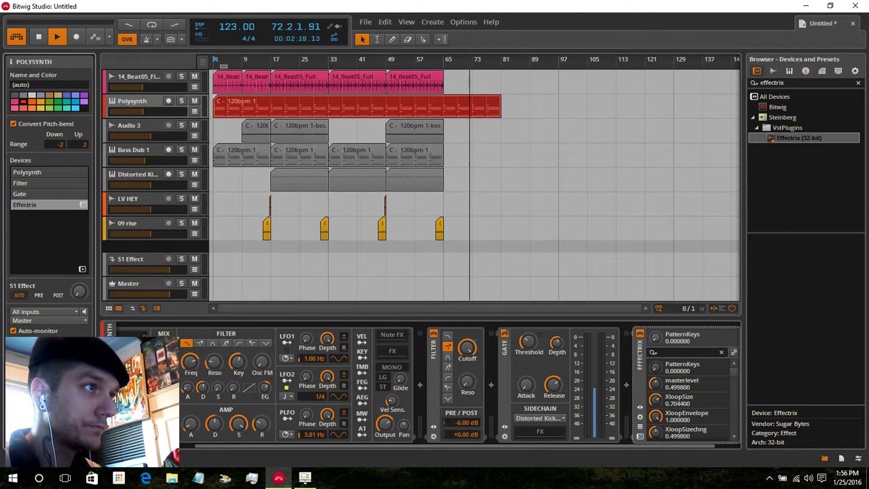
click(83, 204)
click(460, 87)
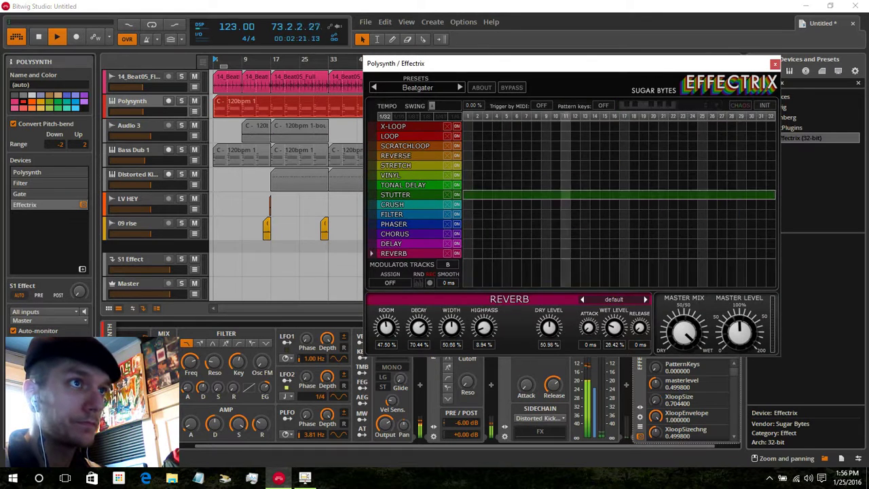
click(460, 87)
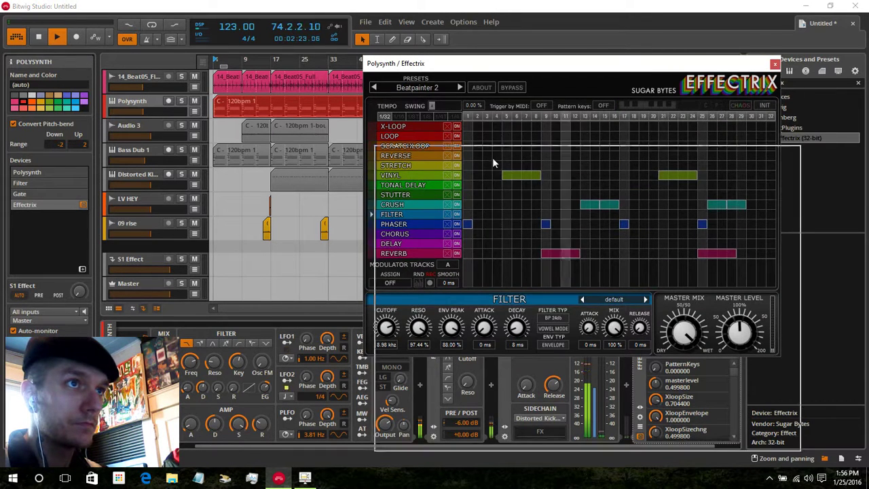
- Replace Effectrix's two Vinyl blocks with Reverse blocks on steps 5 to 8 and 21 to 25, and close the plug-in window
drag(421, 63, 436, 154)
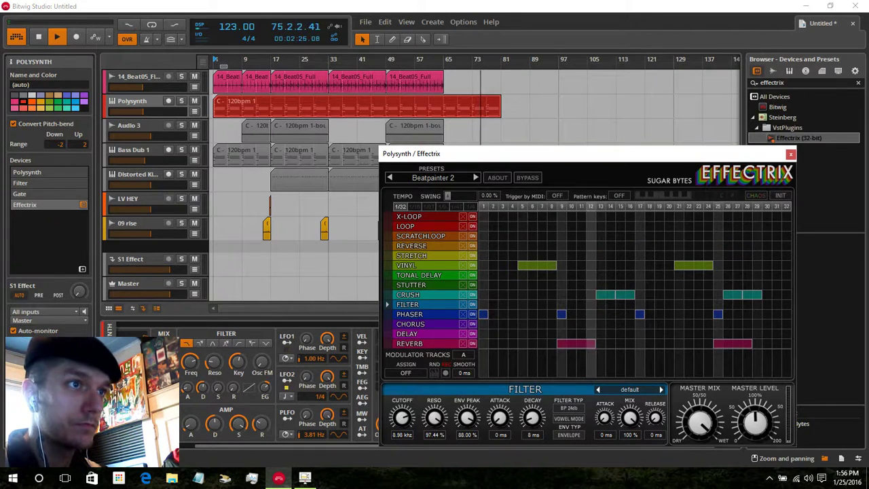
click(538, 266)
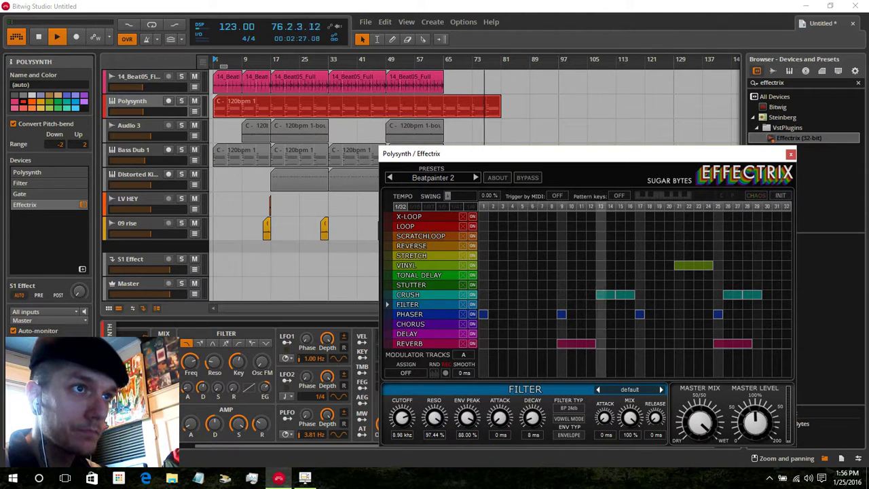
drag(523, 246, 551, 246)
click(693, 265)
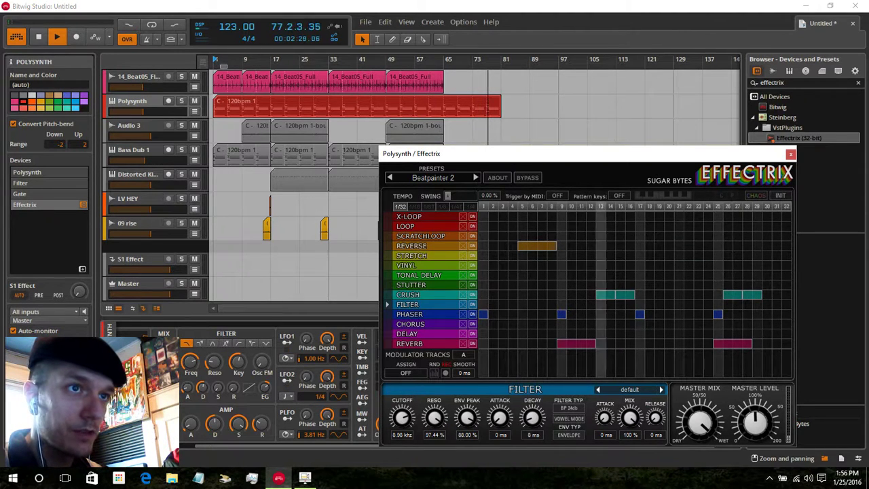
drag(679, 246, 718, 246)
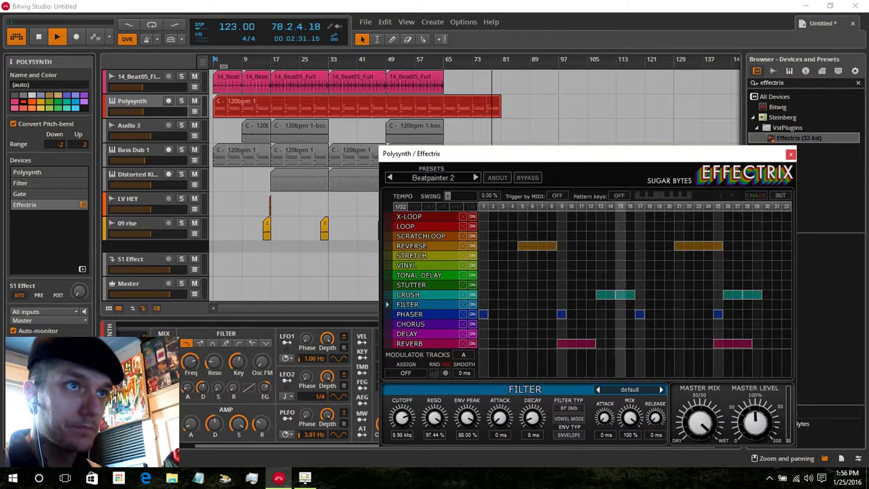
click(791, 154)
- Automate Device On for the Polysynth track's Effectrix, off until bar 65 and on from there
double_click(444, 60)
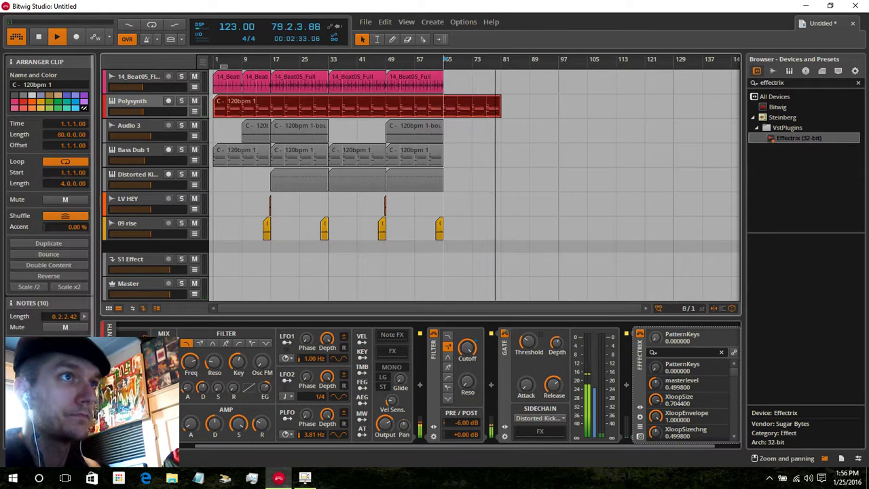
click(133, 102)
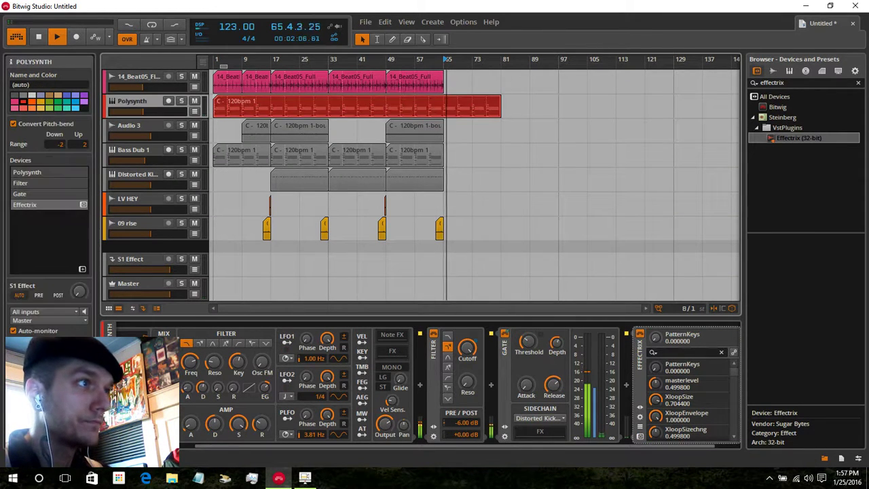
click(640, 334)
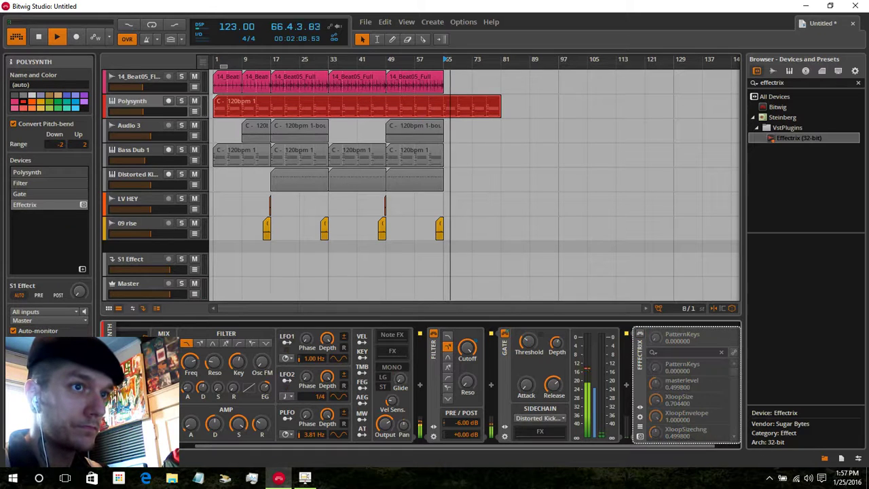
click(640, 333)
click(194, 112)
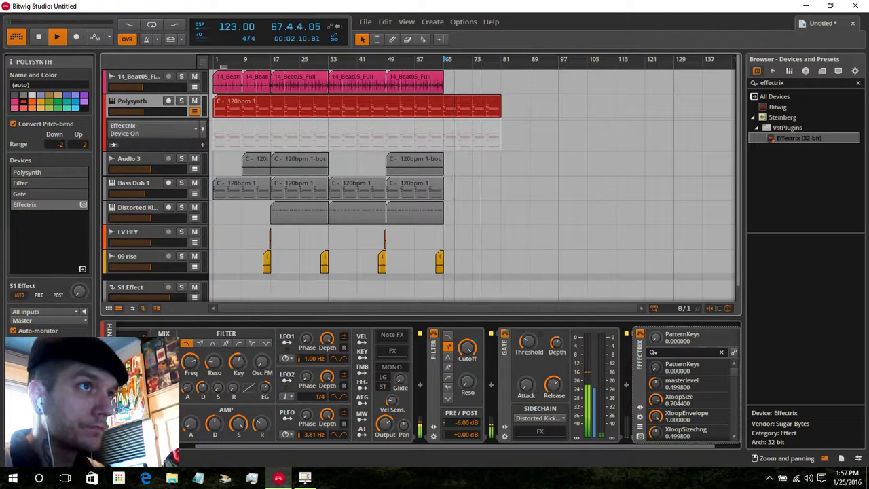
click(443, 121)
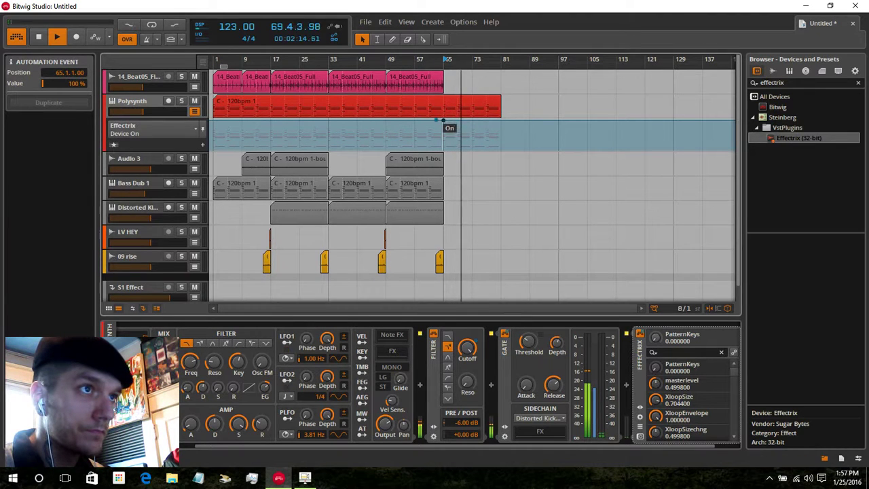
click(437, 121)
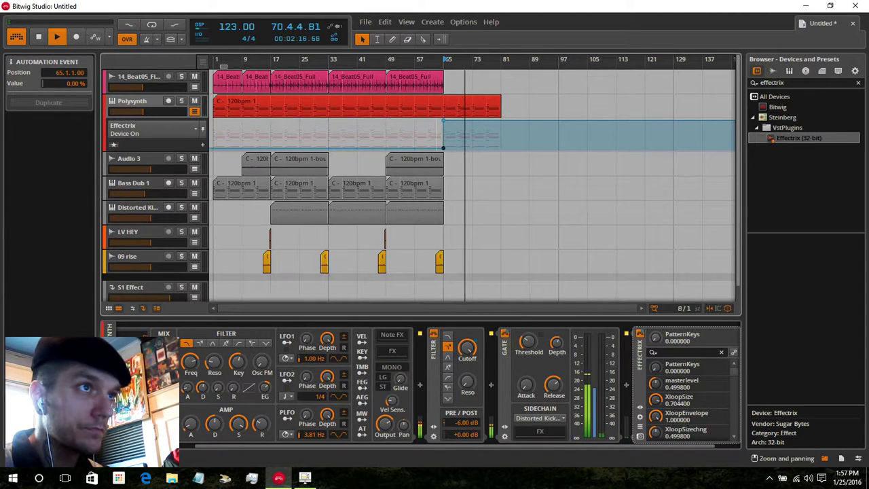
- Copy the last 14_Beat05_Full clip to bar 65 and place the Polysynth track's Effectrix on the 14_Beat05_Filtered track
click(415, 81)
drag(416, 81, 473, 81)
click(133, 101)
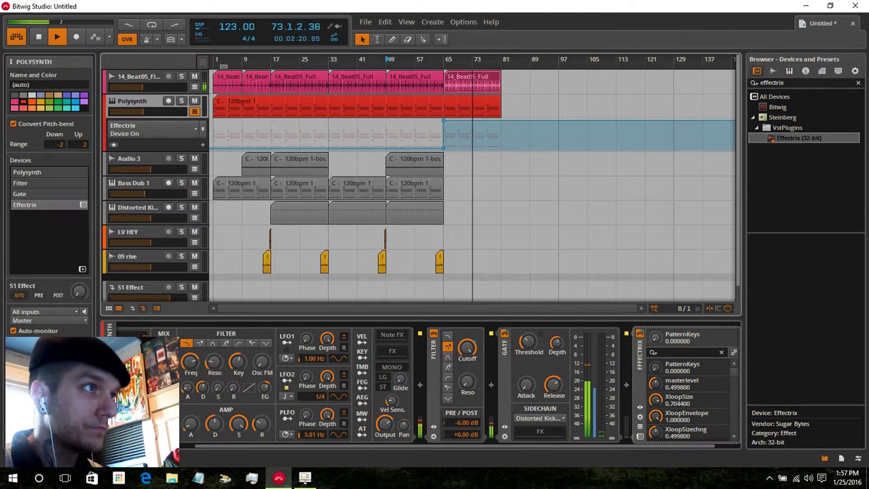
drag(640, 367, 139, 77)
- Hide the Polysynth automation lane, and show and hide the 14_Beat05_Filtered track's automation lane
click(195, 111)
click(195, 87)
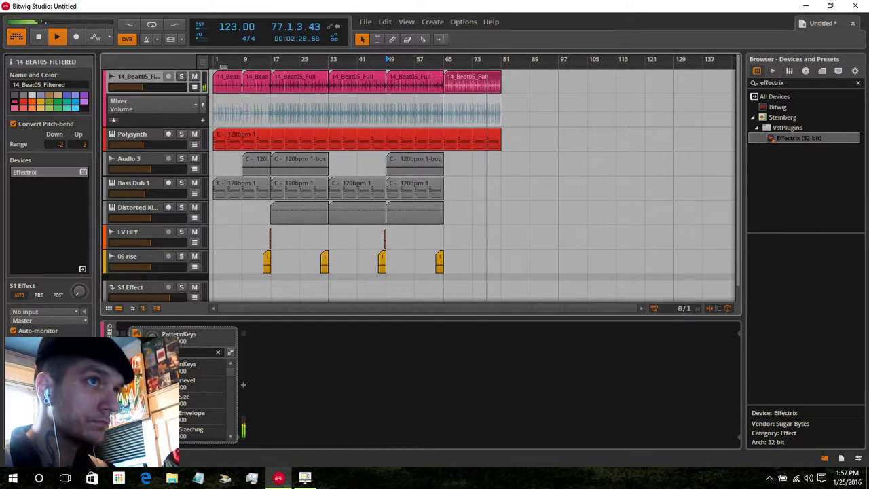
key(a)
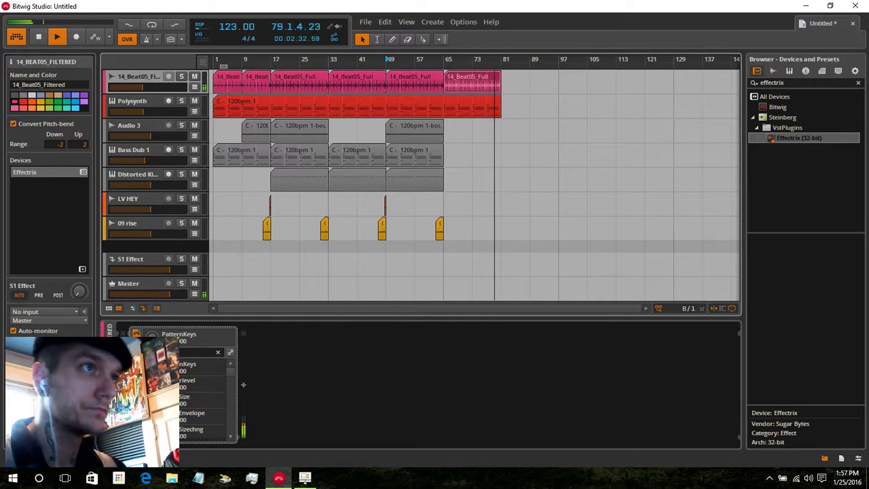
- Split the long Polysynth clip at bar 49 with the Knife tool
click(422, 39)
click(387, 107)
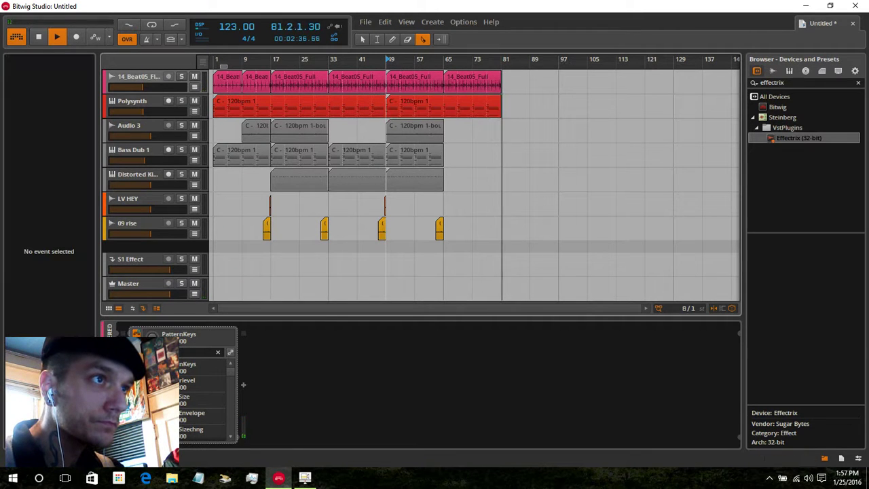
alt+click(386, 180)
- Copy the bar 49 clips of the drum, Polysynth, Audio 3, Bass Dub and Distorted Kick tracks to bar 81, ending the Polysynth copy at bar 97
click(363, 39)
drag(412, 212, 523, 76)
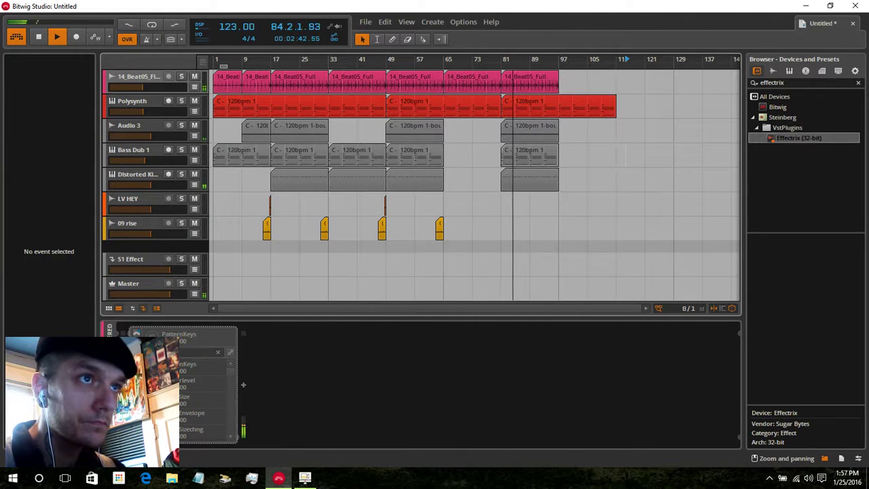
drag(615, 106, 571, 106)
- Copy the last LV HEY clip and the last two 09 rise clips, aligning the rises to start at bars 79 and 95
drag(471, 238, 358, 194)
drag(383, 223, 492, 228)
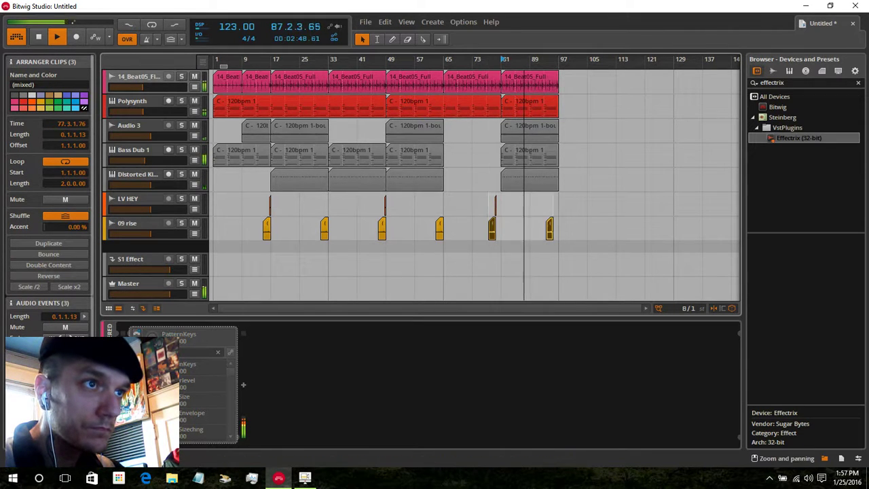
drag(511, 60, 511, 114)
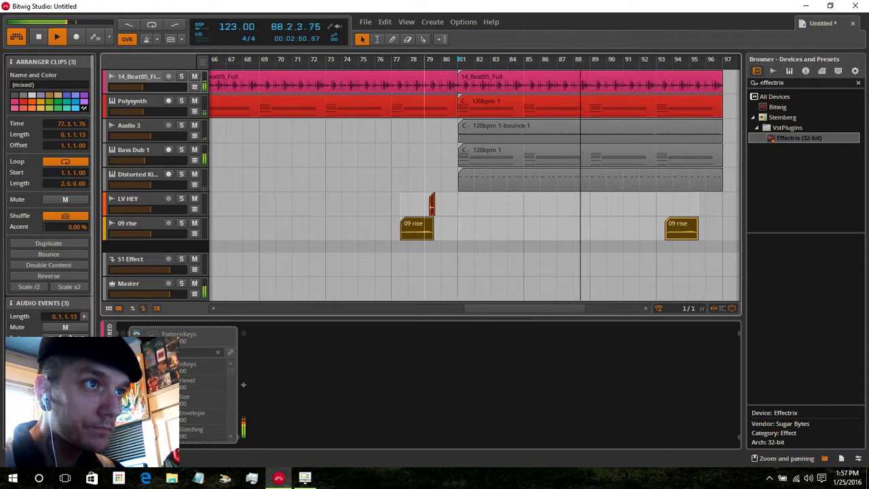
drag(414, 228, 439, 228)
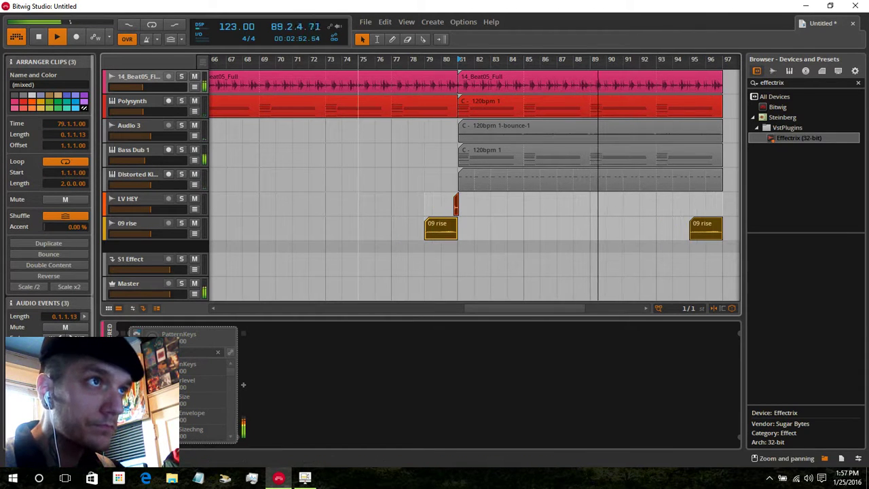
- Restart playback from bar 75 to check the transition into the copied section at bar 81
click(359, 59)
key(space)
key(space)
scroll(500, 203, down, 5)
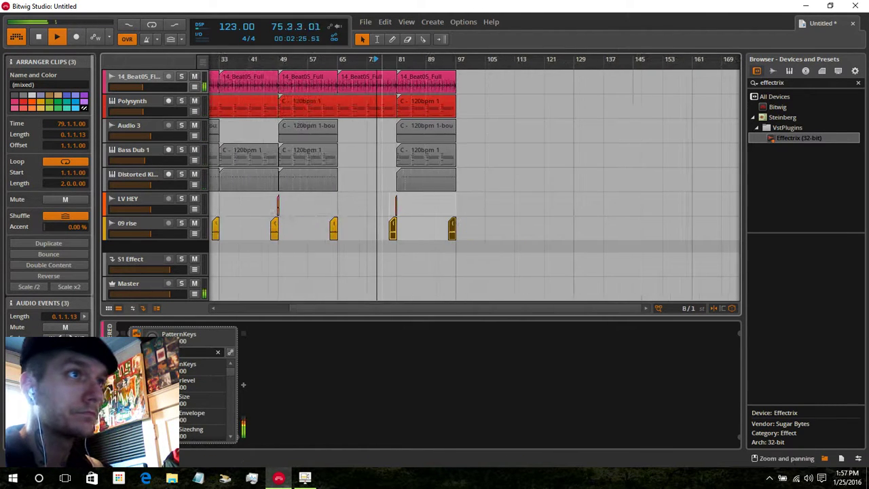
drag(486, 60, 548, 62)
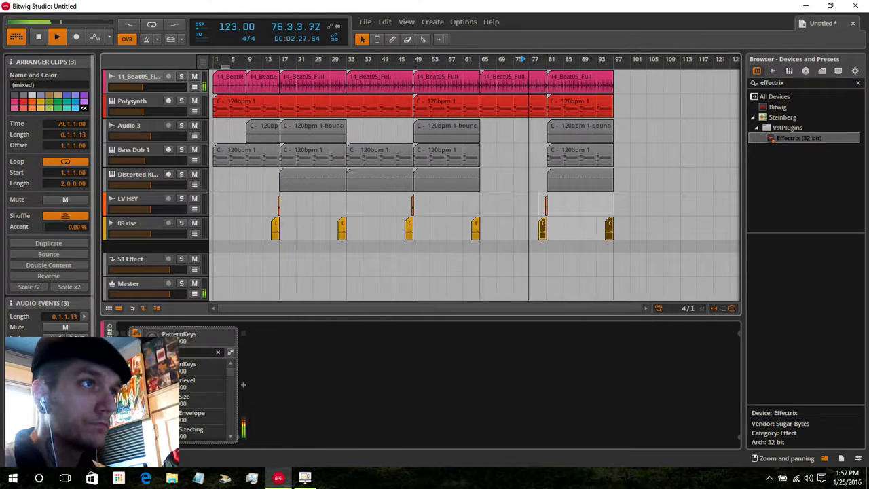
- Extend the Audio 3 clip that starts at bar 49 so it ends at bar 81
drag(479, 129, 547, 129)
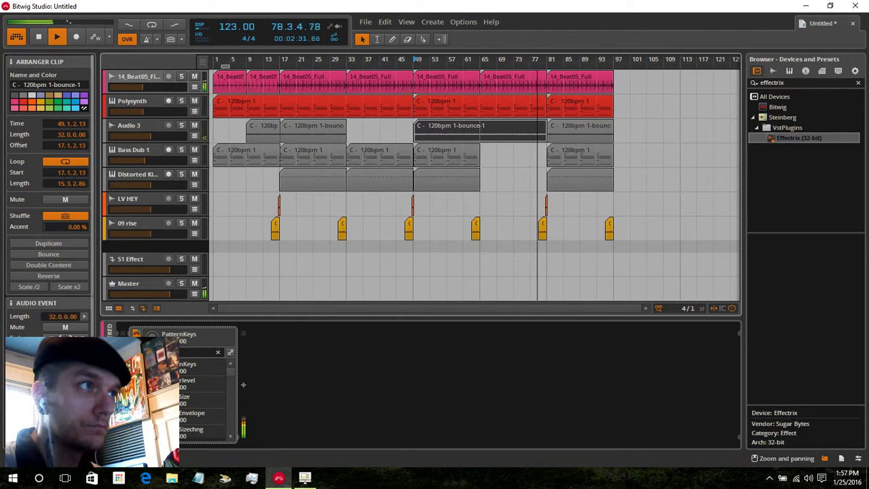
click(139, 77)
drag(799, 138, 489, 129)
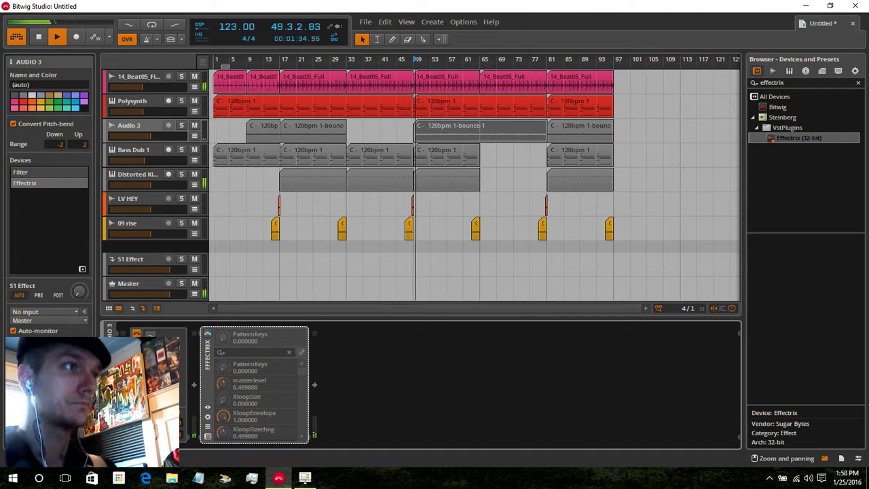
click(195, 87)
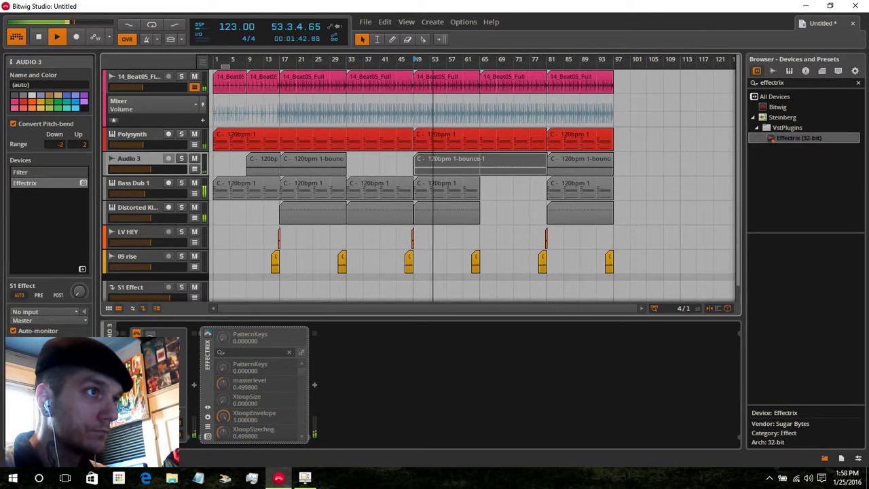
click(194, 169)
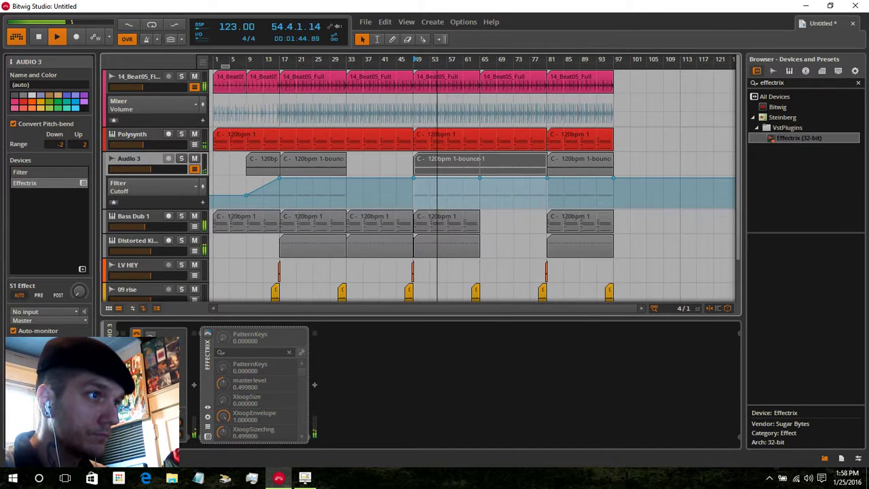
click(208, 334)
click(208, 334)
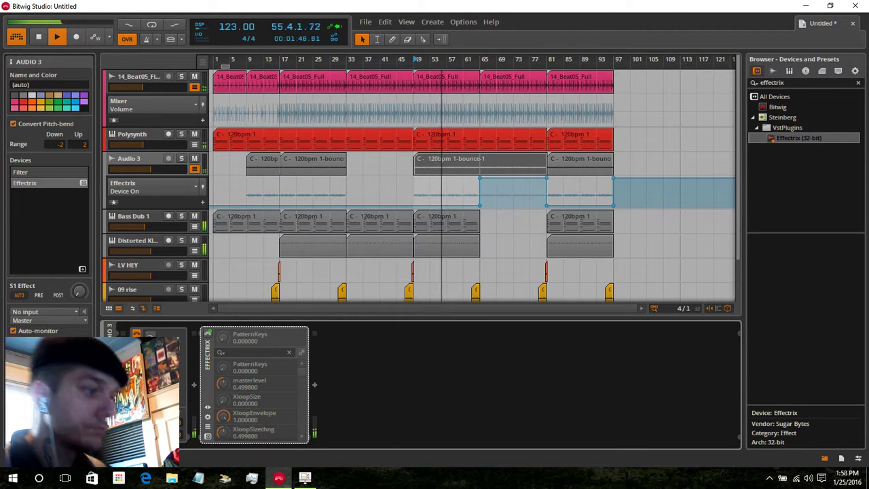
key(Delete)
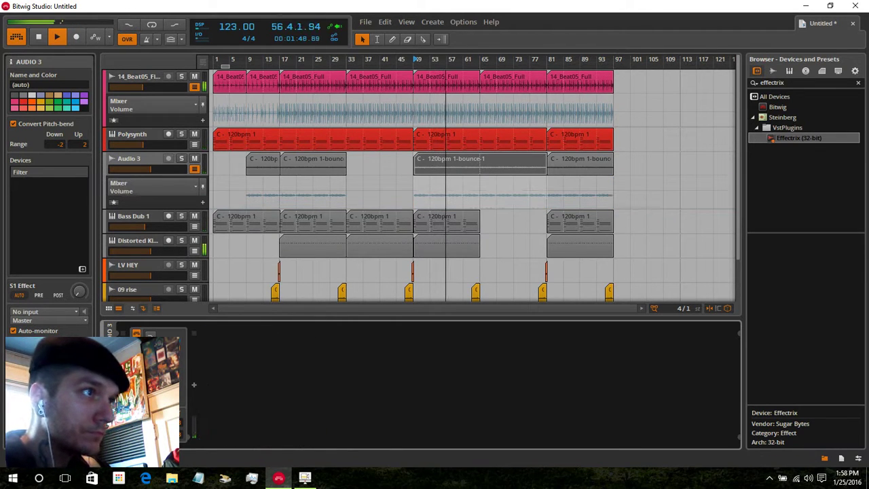
- Copy Effectrix from the 14_Beat05 drum track to Audio 3, check its Device On automation, and hide both tracks' automation lanes
click(139, 76)
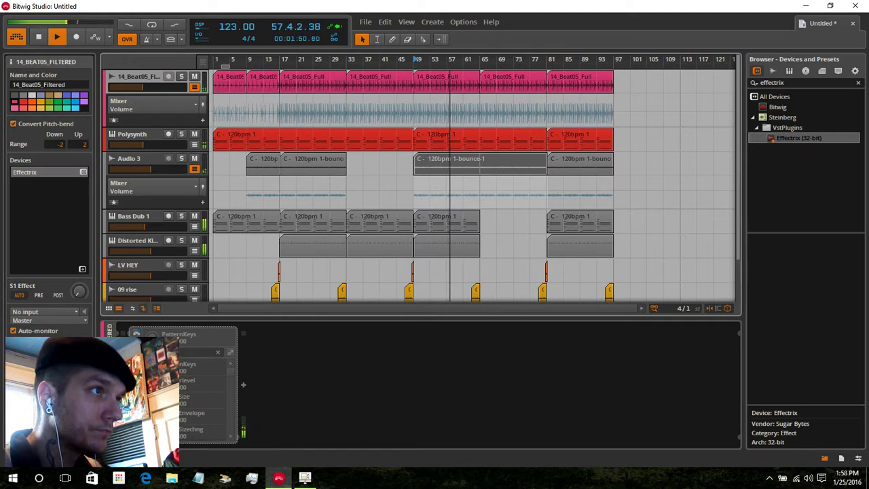
drag(41, 173, 136, 163)
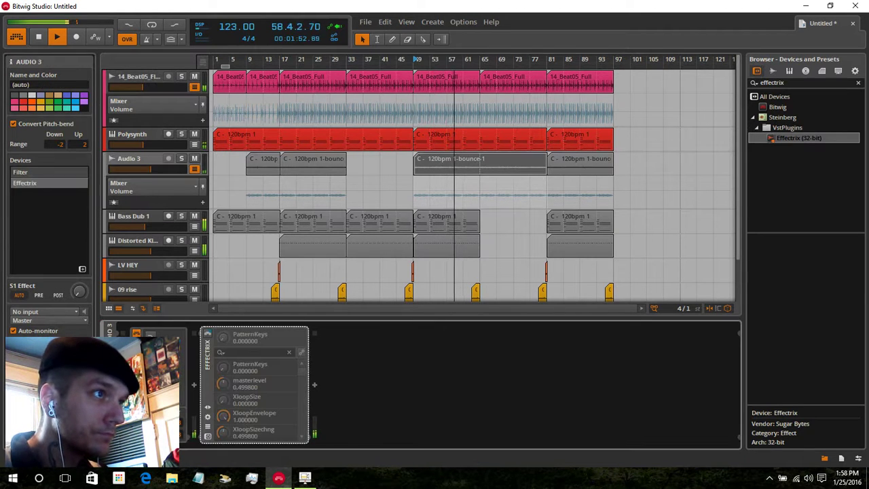
click(121, 186)
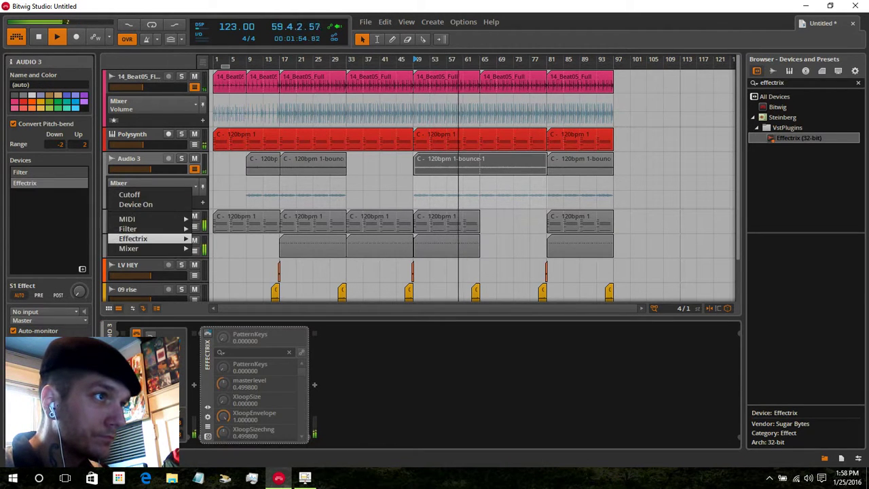
mouse_move(156, 238)
click(220, 8)
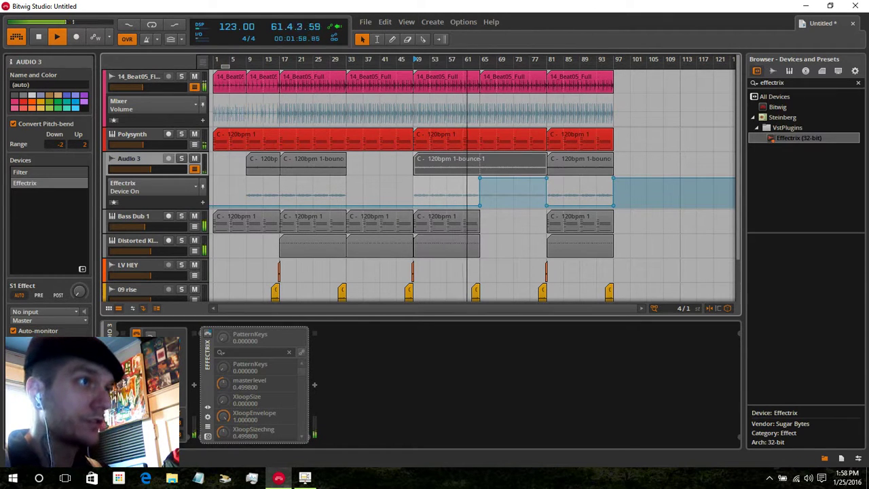
click(194, 169)
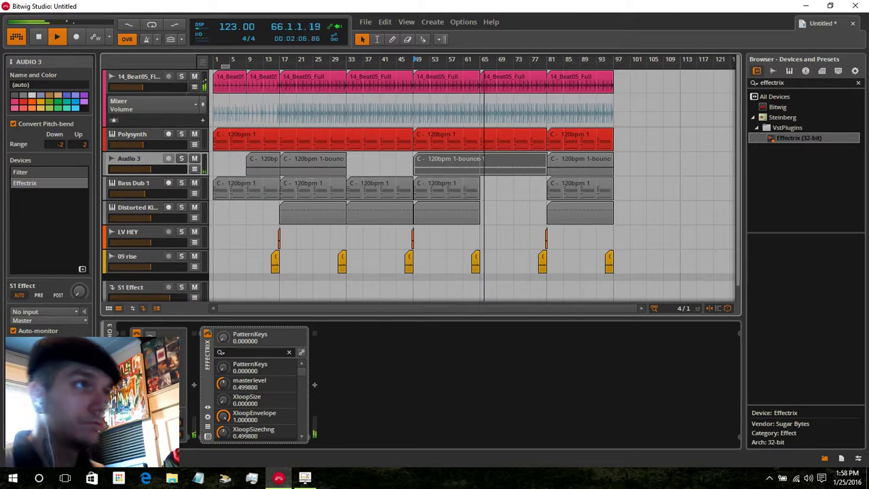
click(194, 88)
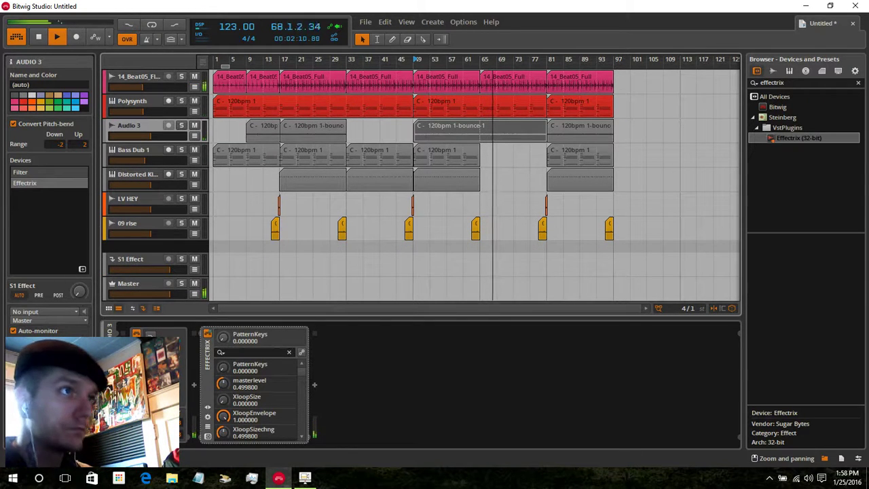
- On the drum track, copy the 14_Beat05_NoKick clip at bar 9 to bar 73 and the 14_Beat05_Filtered clip at bar 1 to bar 65
click(263, 77)
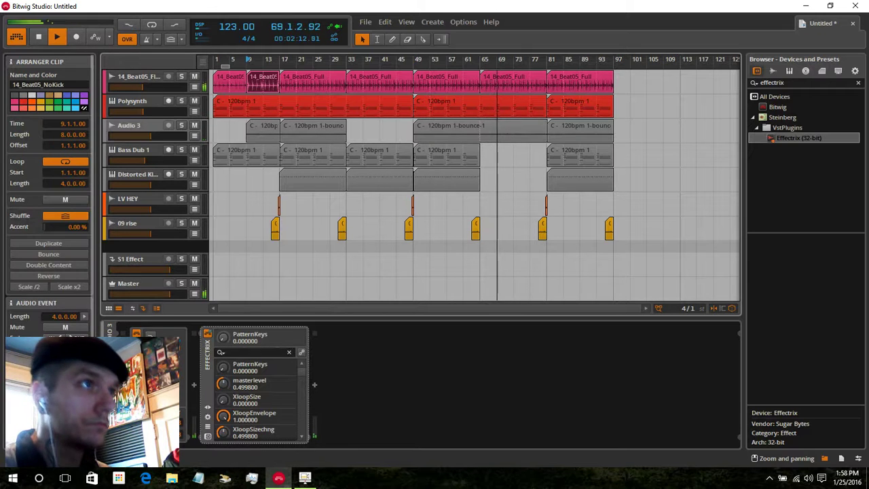
click(230, 77)
drag(230, 78, 498, 78)
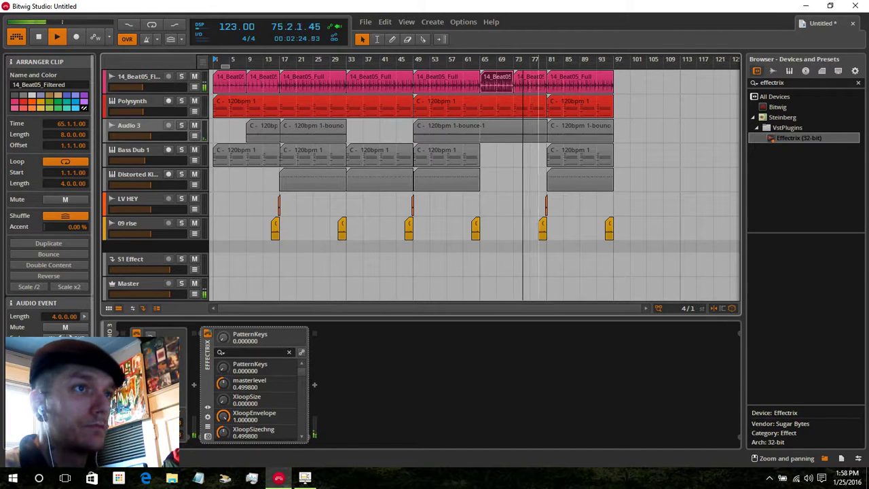
- Extend the last Bass Dub 1 clip backward to start at bar 73 and show that track's devices
drag(572, 151, 613, 154)
click(582, 155)
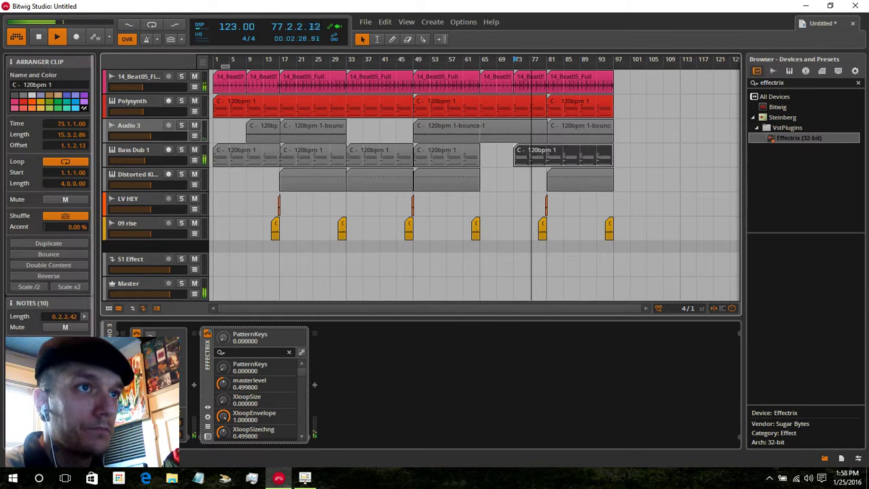
click(138, 150)
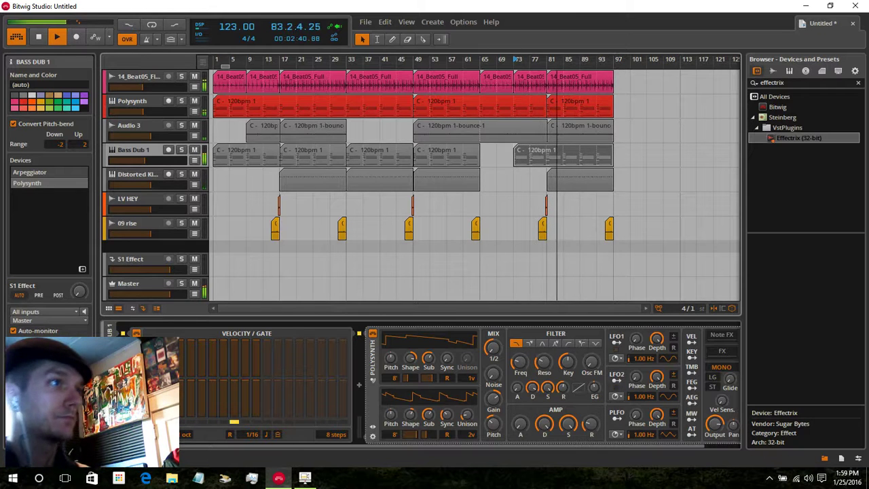
- Add Reverb and Delay-2 to the Polysynth track, placing Delay-2 directly after the Polysynth device, and play the arrangement from the start
click(134, 101)
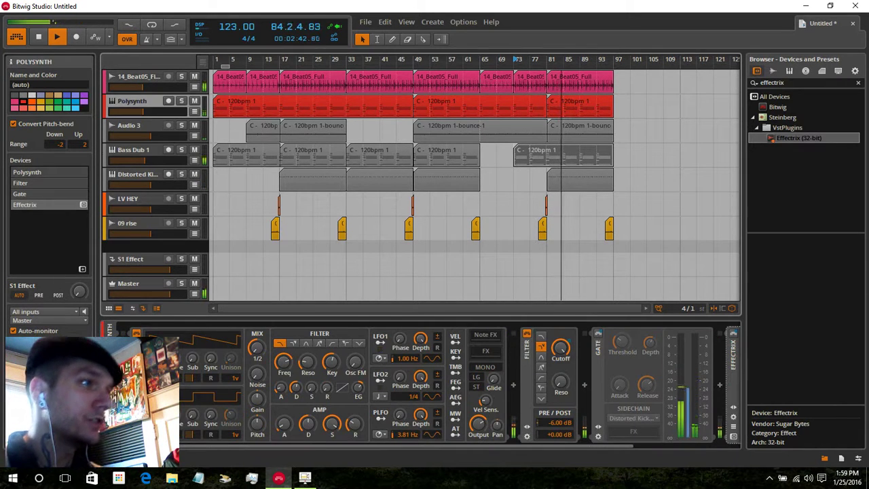
click(82, 269)
click(211, 332)
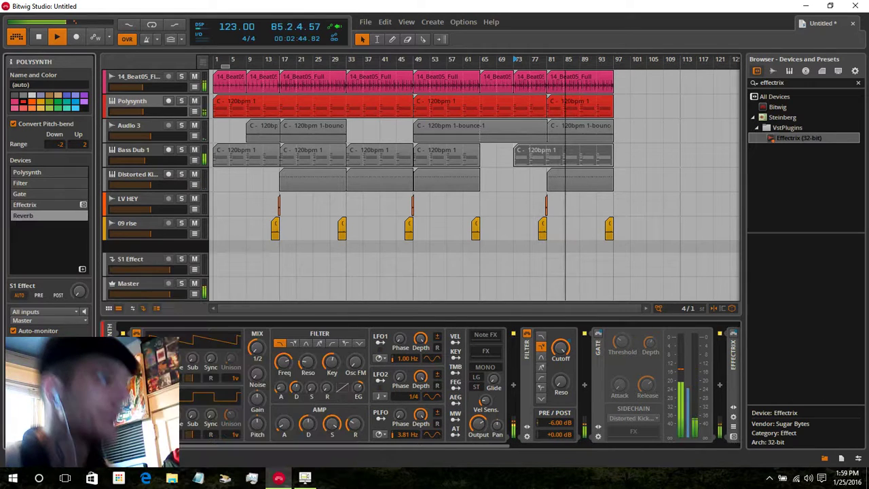
click(82, 270)
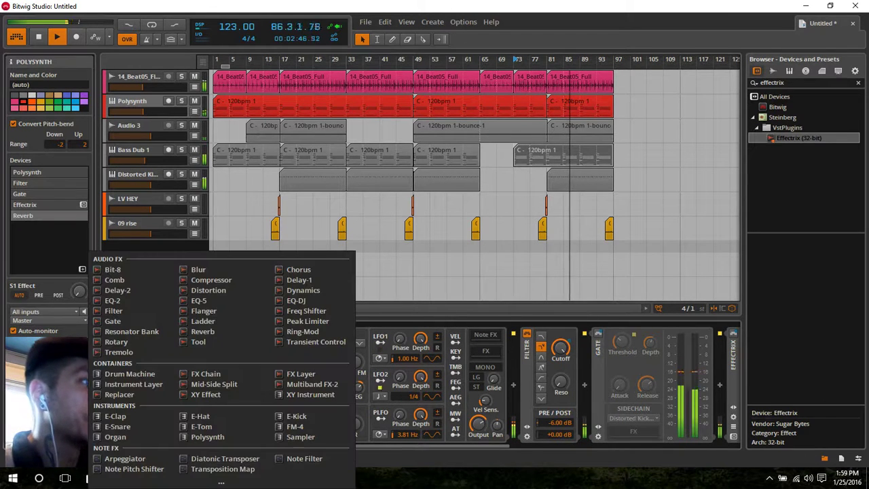
click(118, 290)
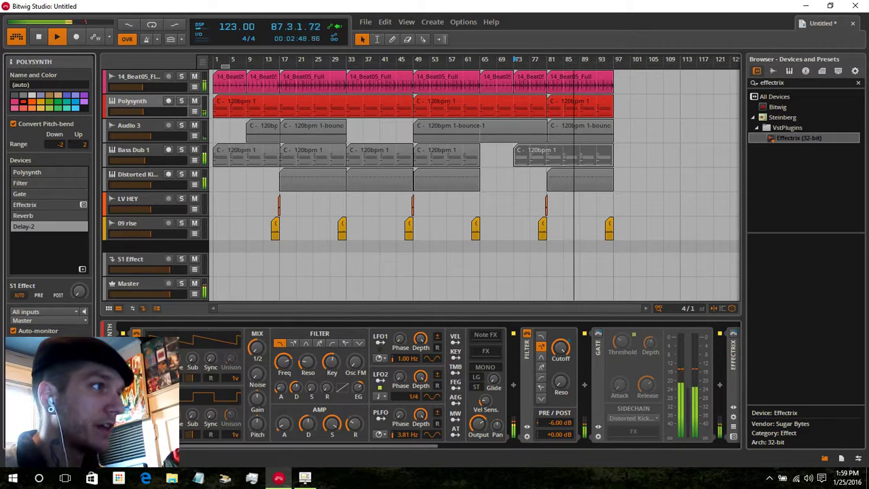
drag(24, 226, 24, 179)
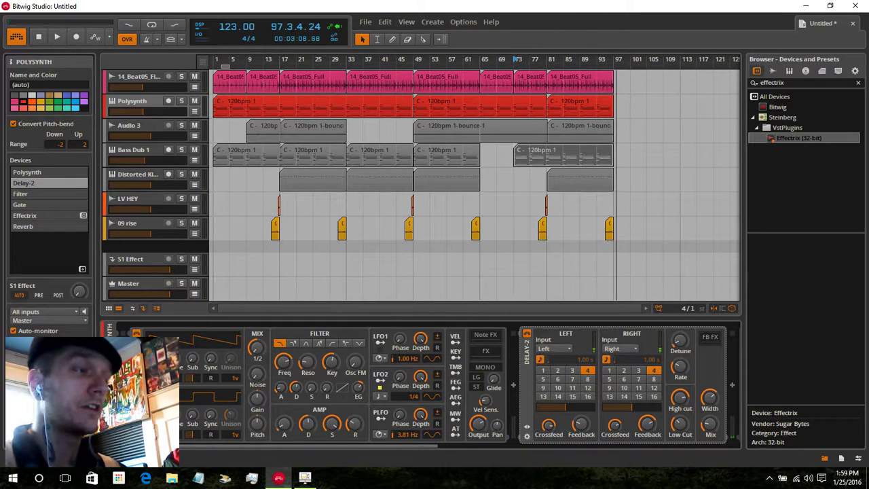
key(space)
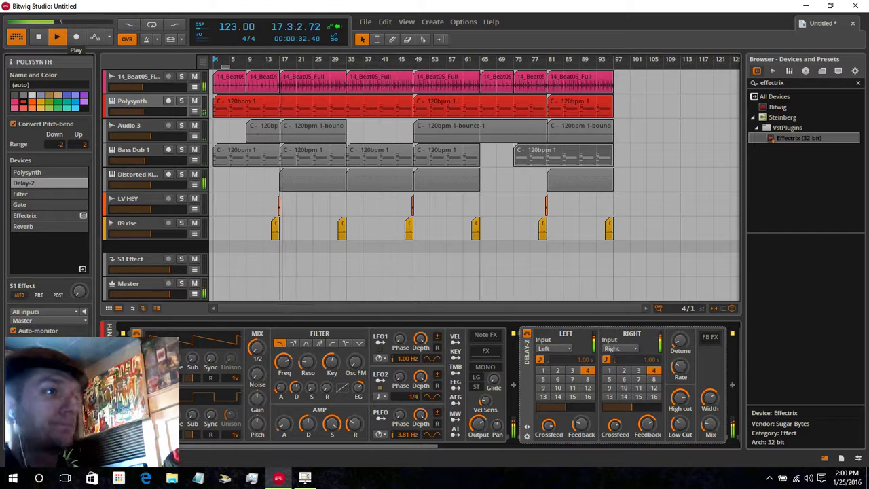
- Add Reverb and Delay-2 to the LV HEY track, with Delay-2 placed before Reverb
click(163, 203)
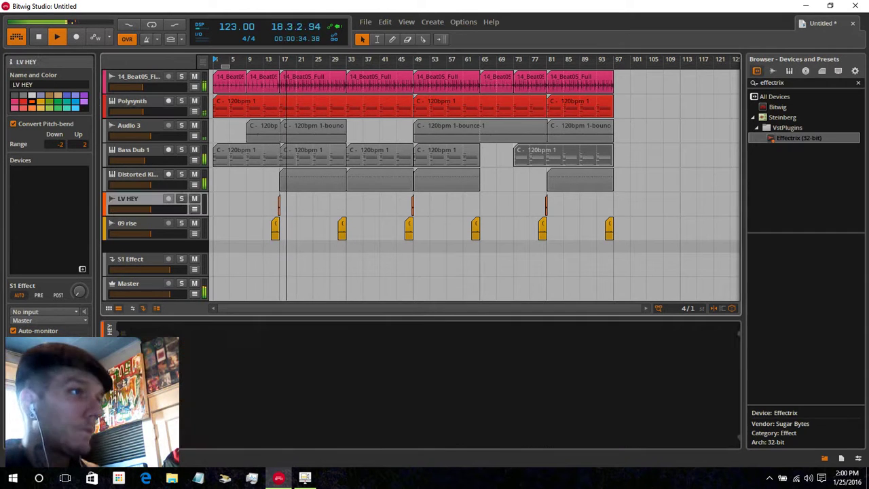
click(82, 270)
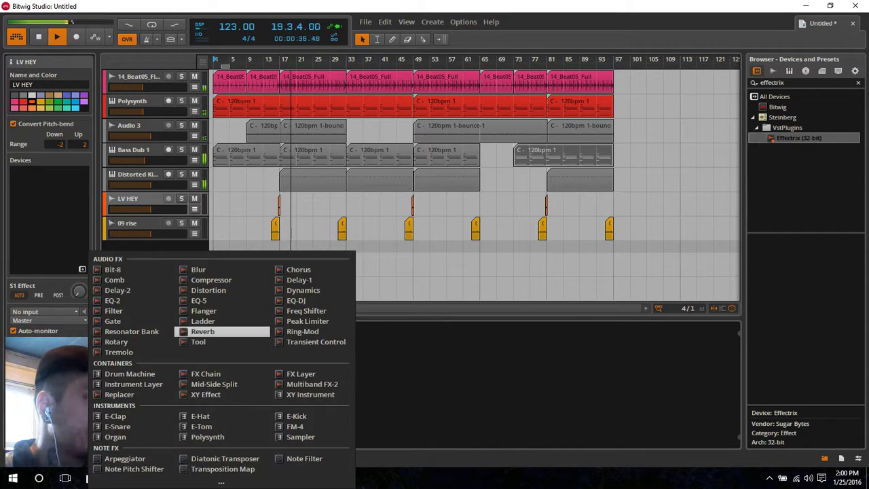
click(202, 331)
click(82, 269)
click(118, 291)
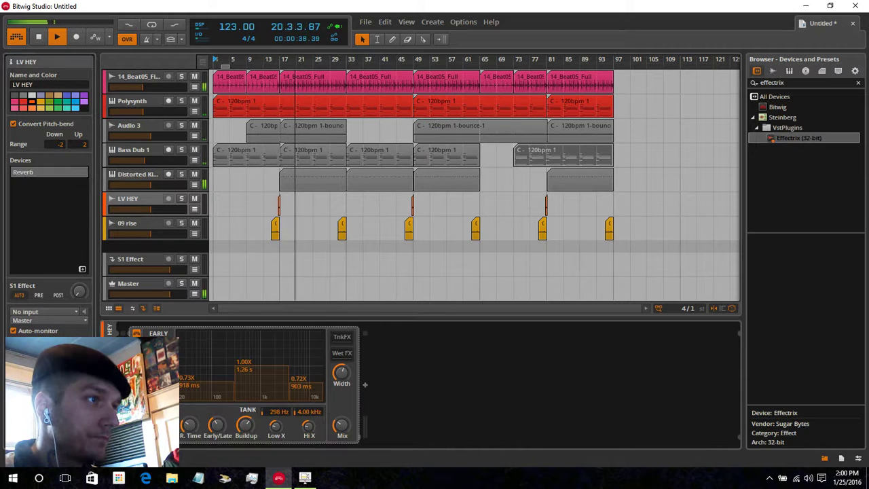
drag(379, 380, 126, 383)
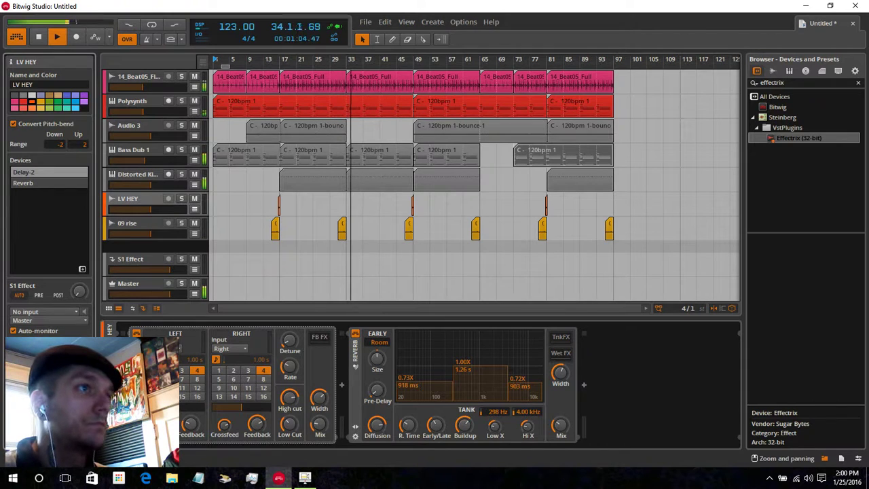
- Delete the Distorted Kick clip spanning bars 33 to 49
click(380, 177)
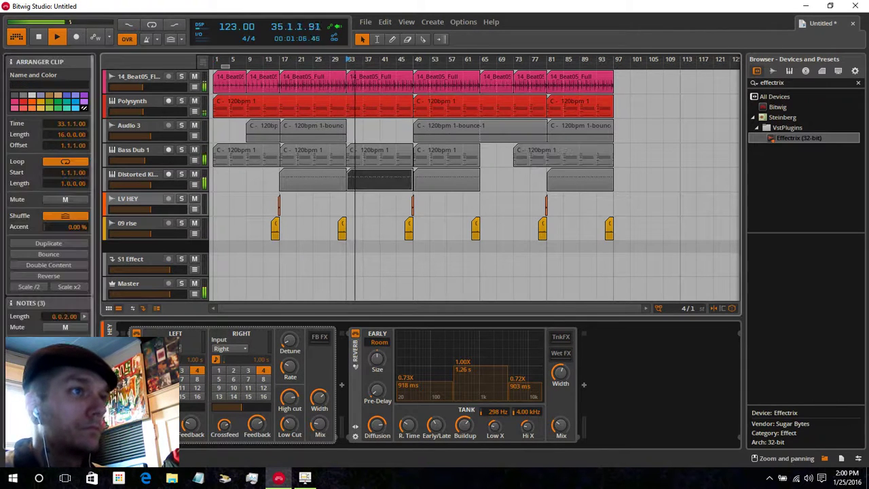
key(Delete)
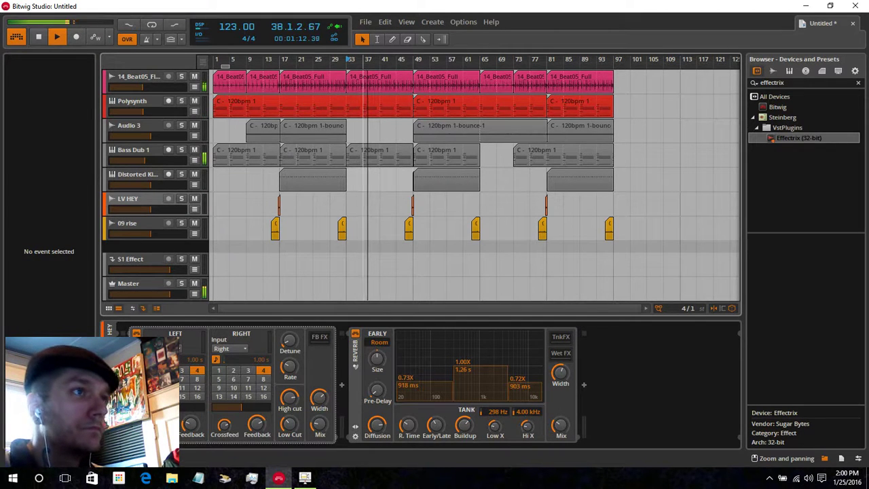
- In the Polysynth track's Gate Device On automation, switch the gate off from bar 33 to bar 49, and restart playback from the beginning
click(133, 102)
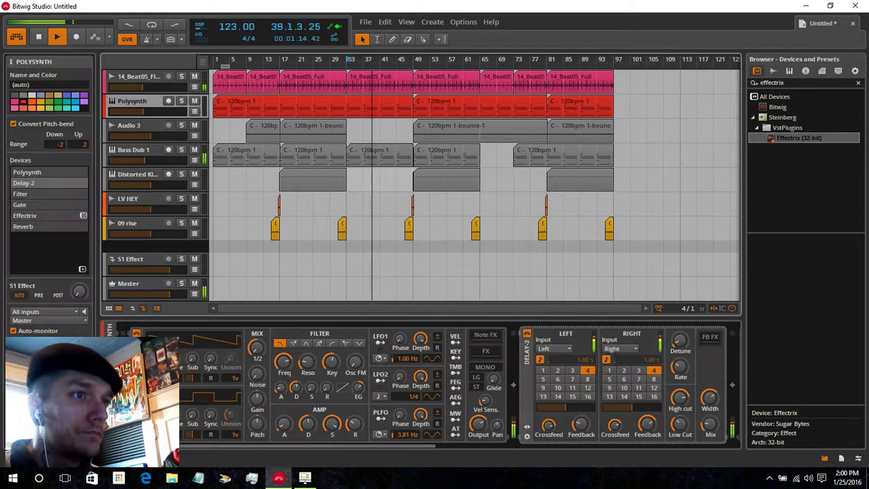
click(48, 205)
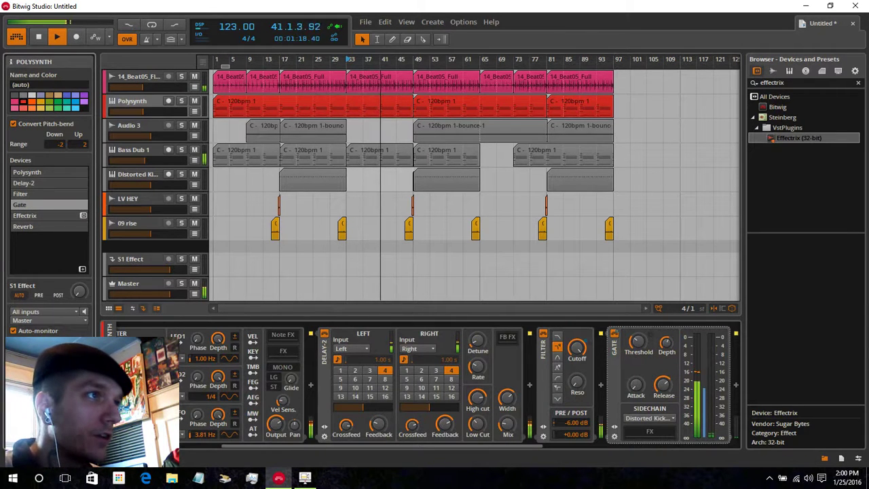
click(195, 112)
click(194, 129)
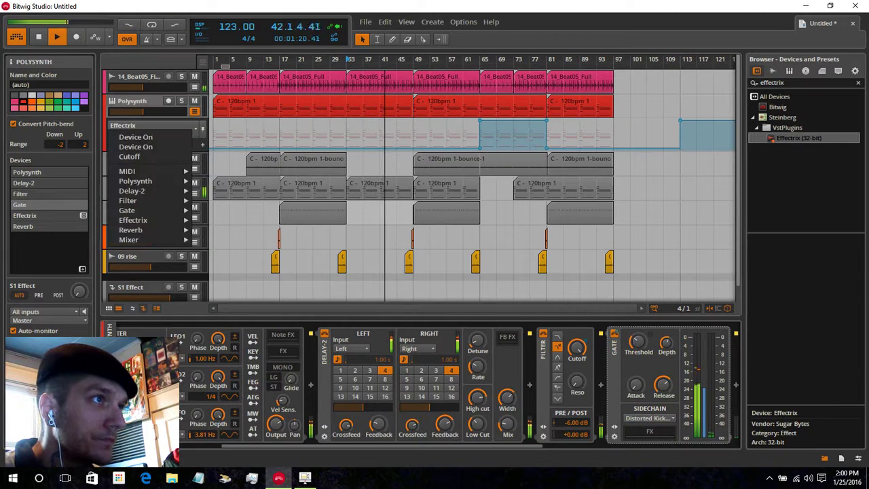
mouse_move(127, 210)
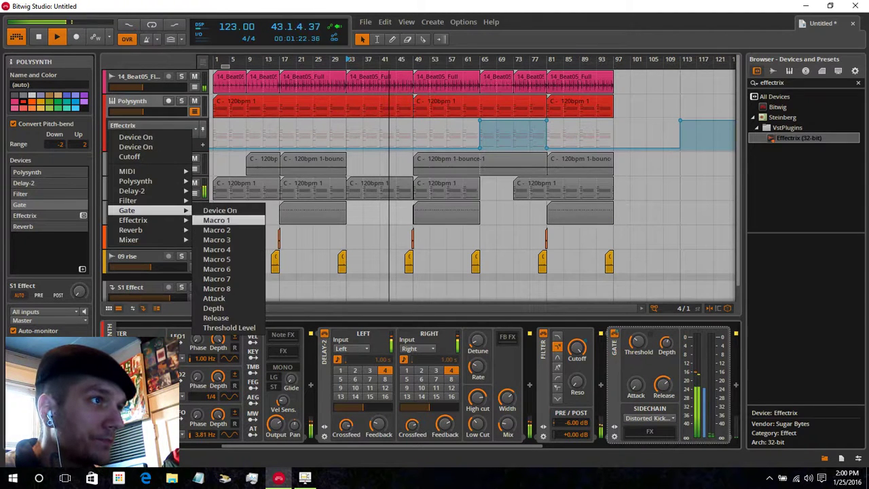
click(217, 209)
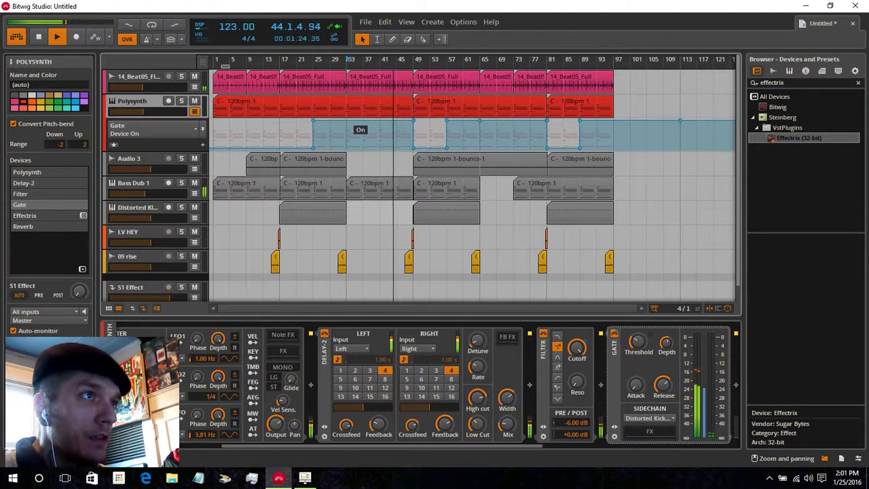
click(355, 121)
drag(355, 121, 346, 148)
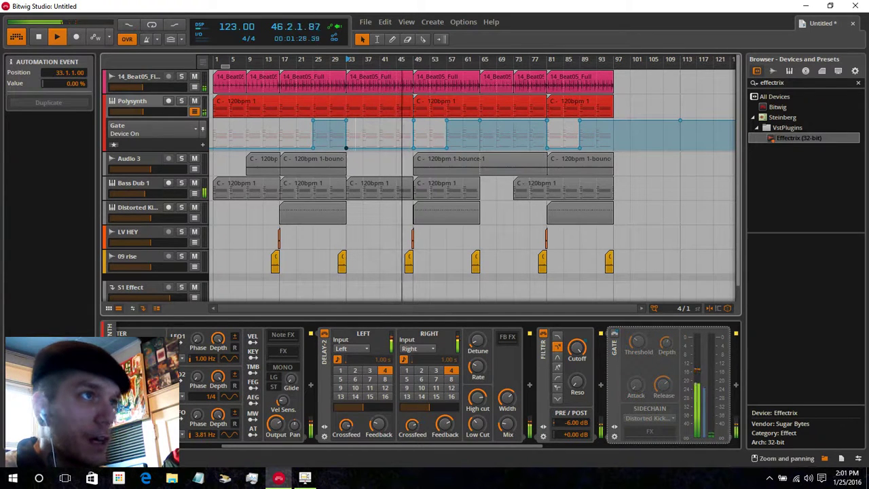
key(space)
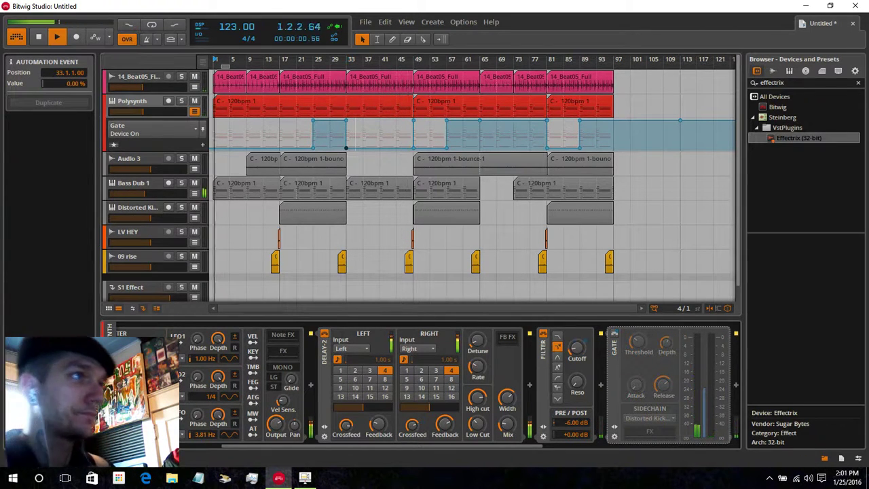
- Open the Polysynth track's Filter Cutoff automation, adjust the breakpoint near bar 33, and hide the automation lane
click(194, 112)
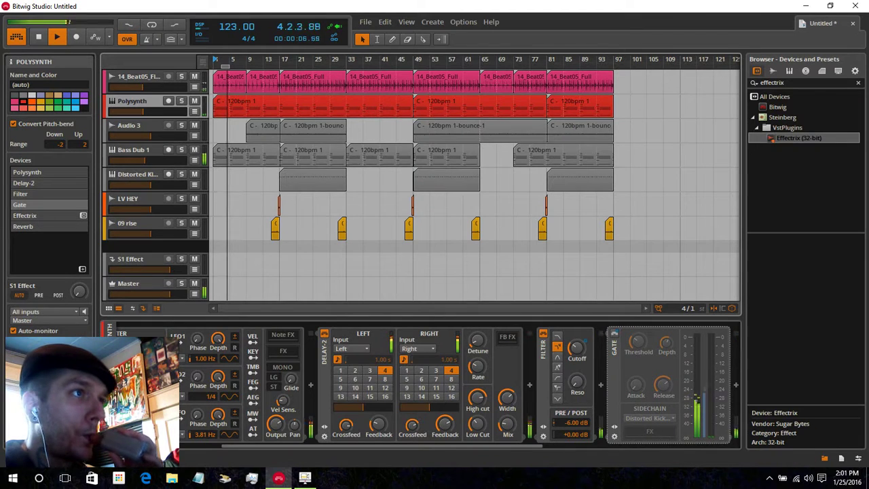
click(194, 111)
click(153, 129)
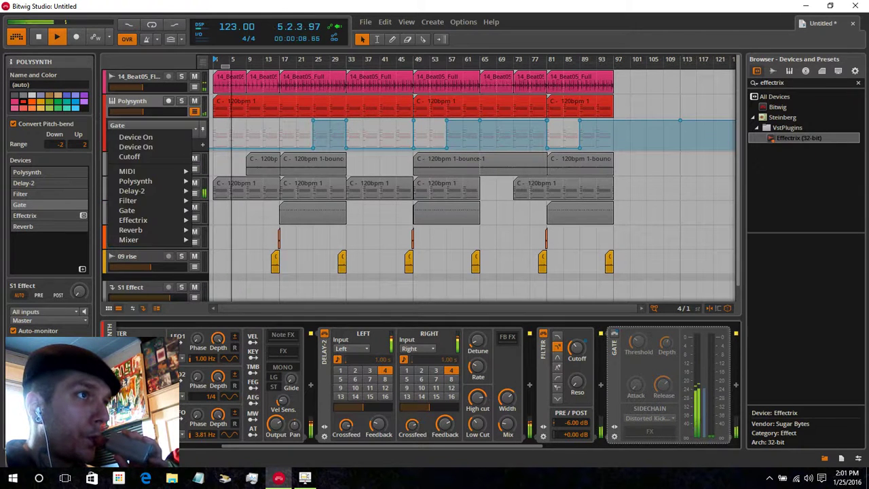
mouse_move(128, 200)
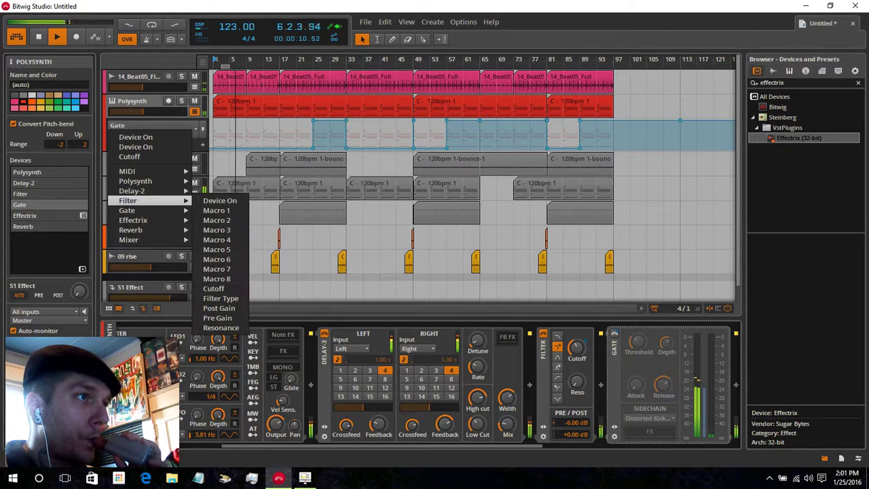
click(214, 289)
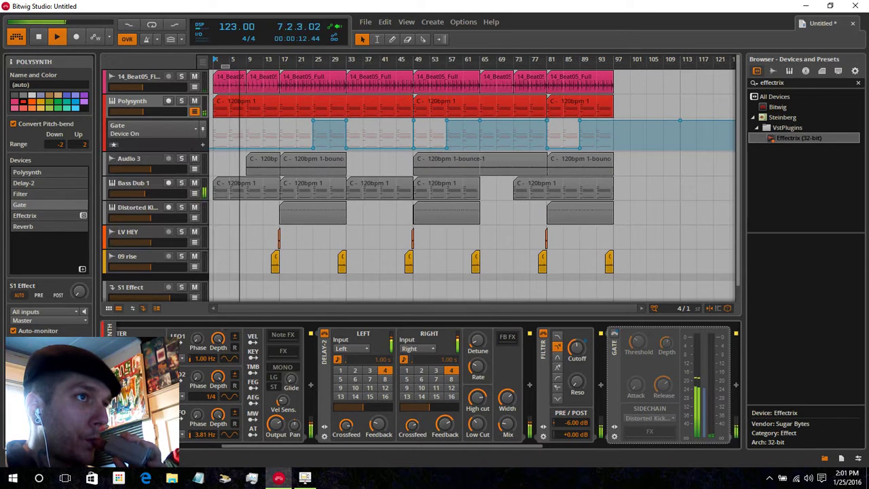
click(345, 121)
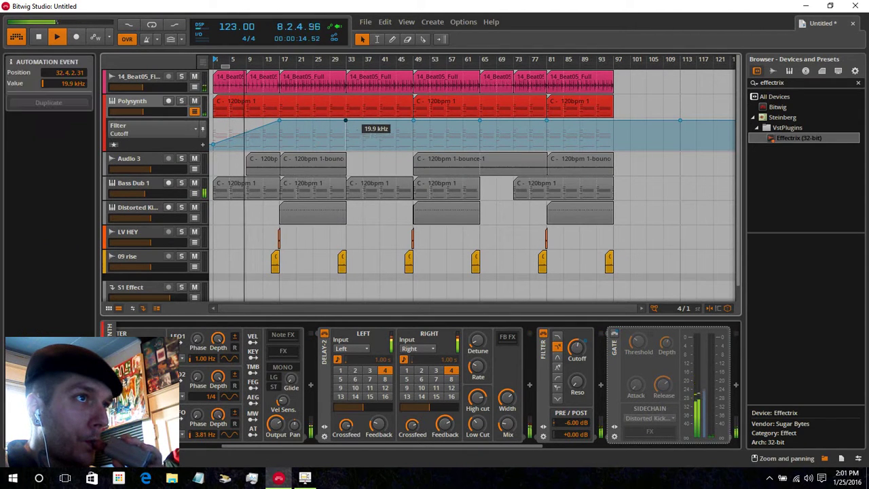
click(364, 121)
drag(351, 121, 347, 134)
click(135, 100)
click(194, 111)
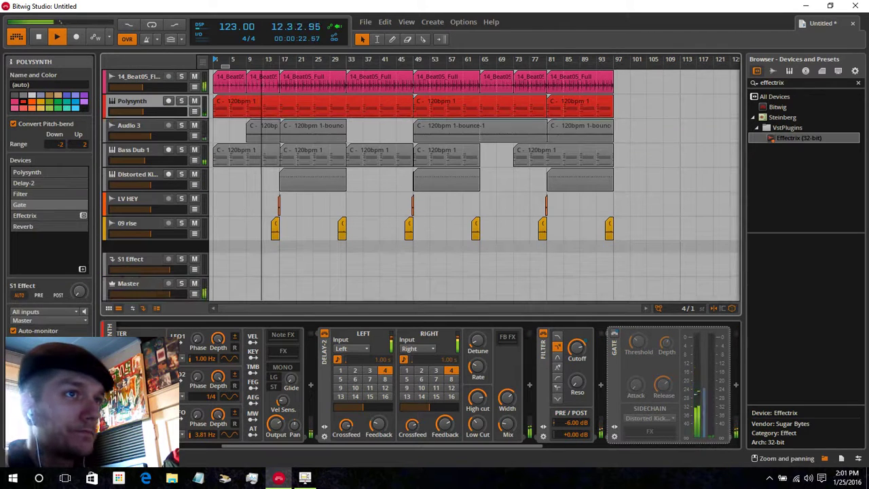
- In the Bass Dub 1 track's Arpeggiator Device On automation, switch the arpeggiator off from bar 73 to bar 81
click(422, 39)
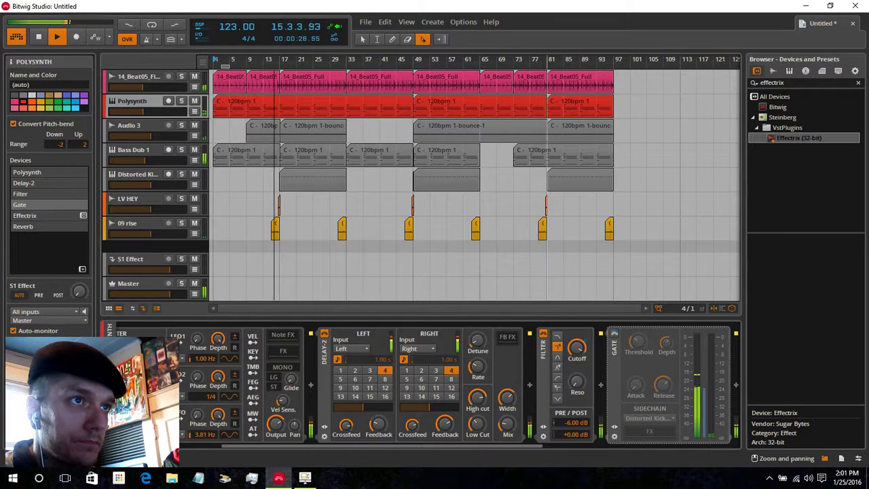
click(134, 150)
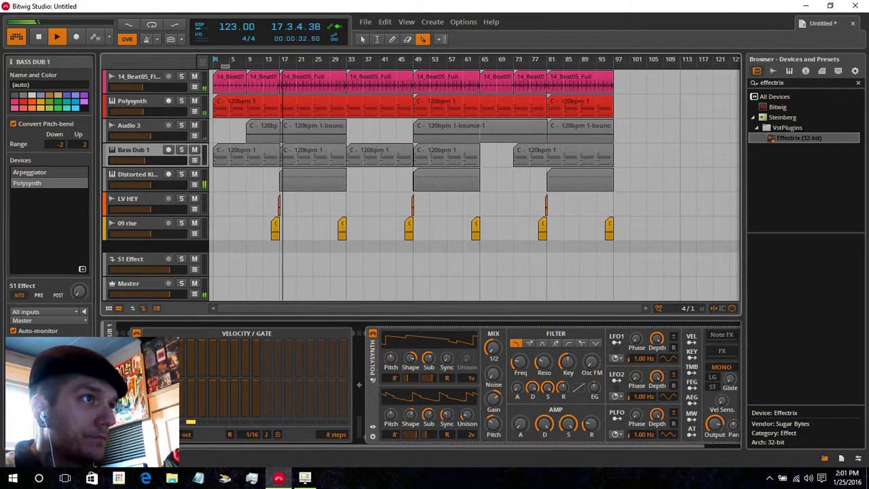
click(195, 160)
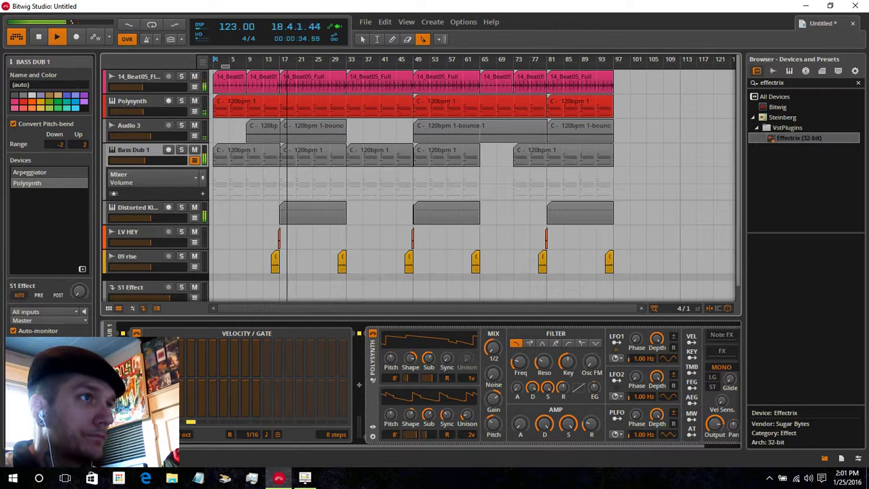
click(151, 174)
mouse_move(170, 195)
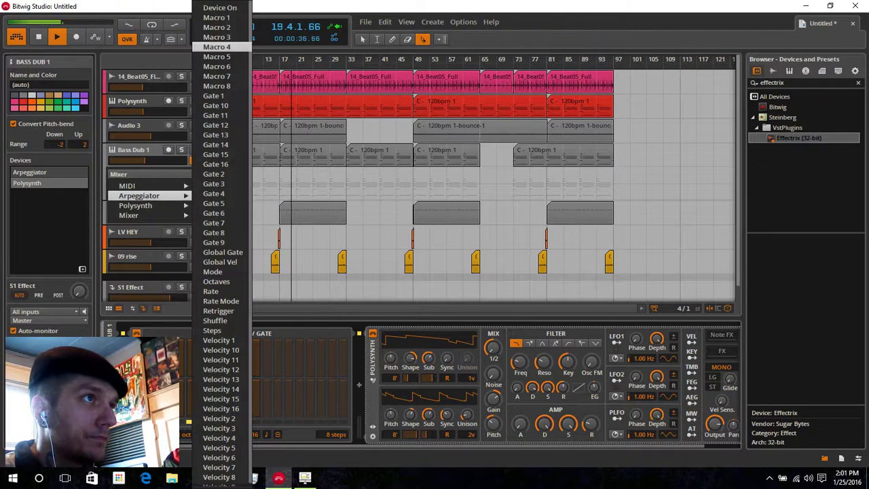
click(217, 8)
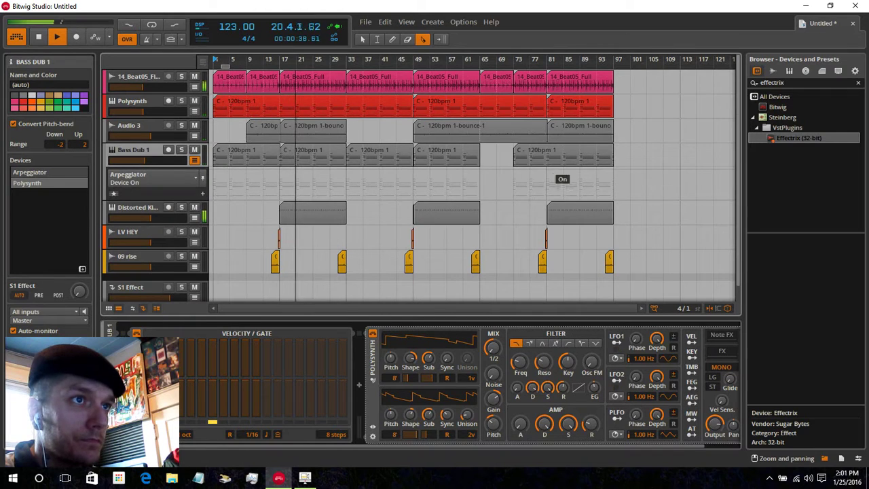
click(547, 171)
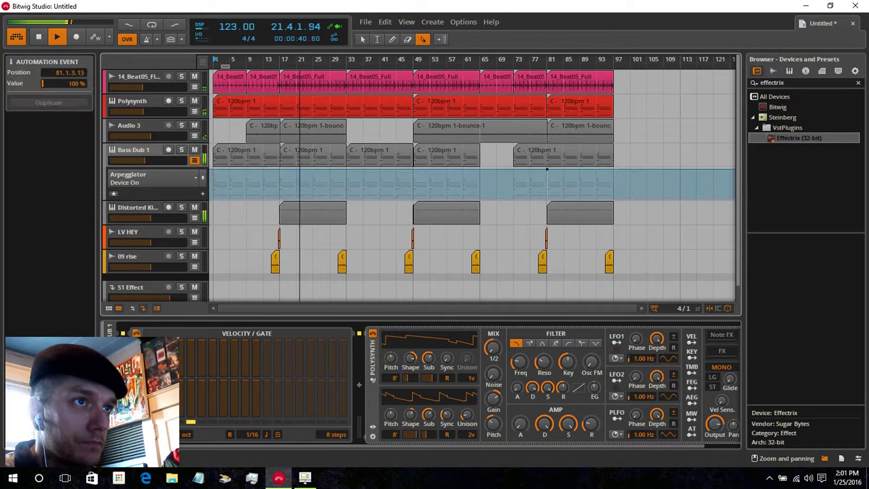
click(502, 170)
key(1)
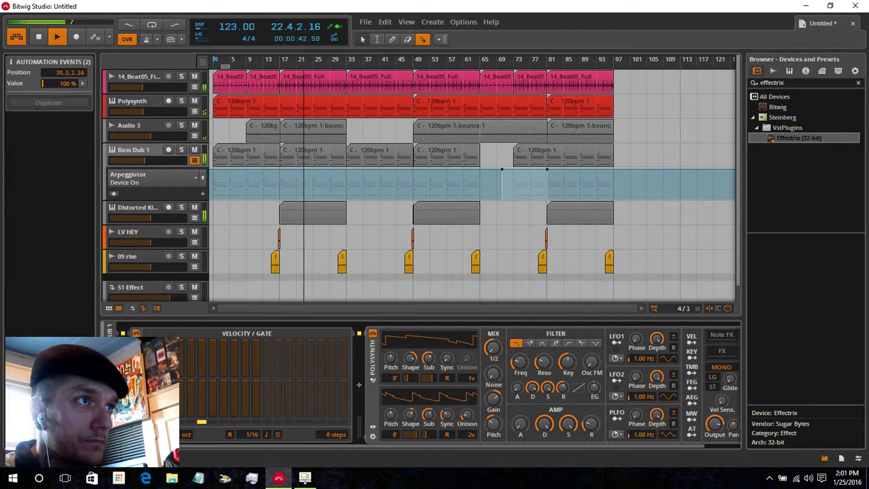
double_click(514, 196)
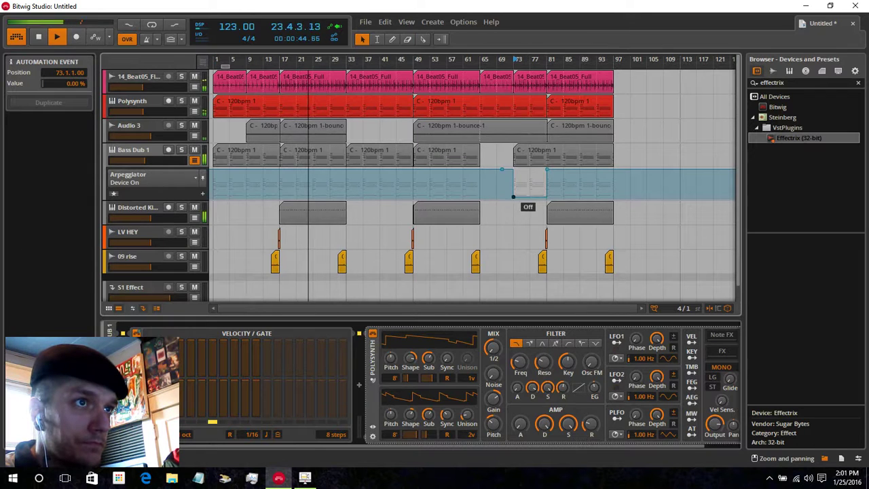
- Split the Bass Dub 1 clip that starts at bar 73 at position 80.4.1.00
click(524, 151)
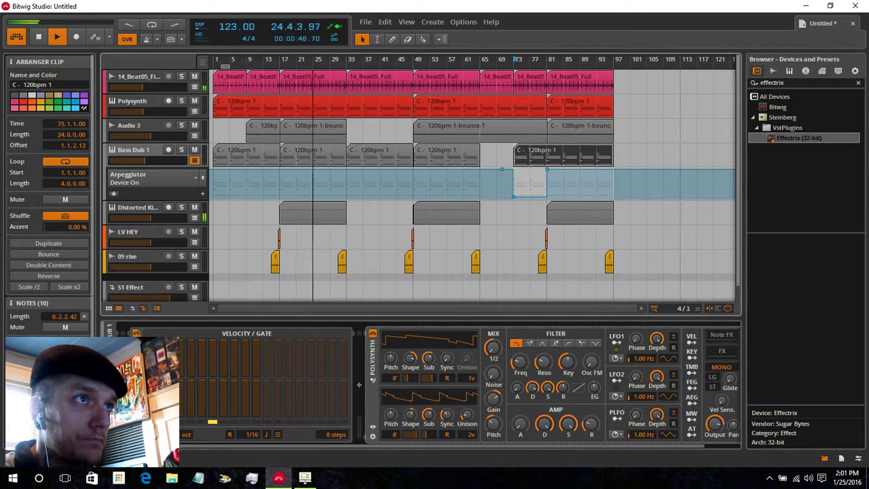
key(5)
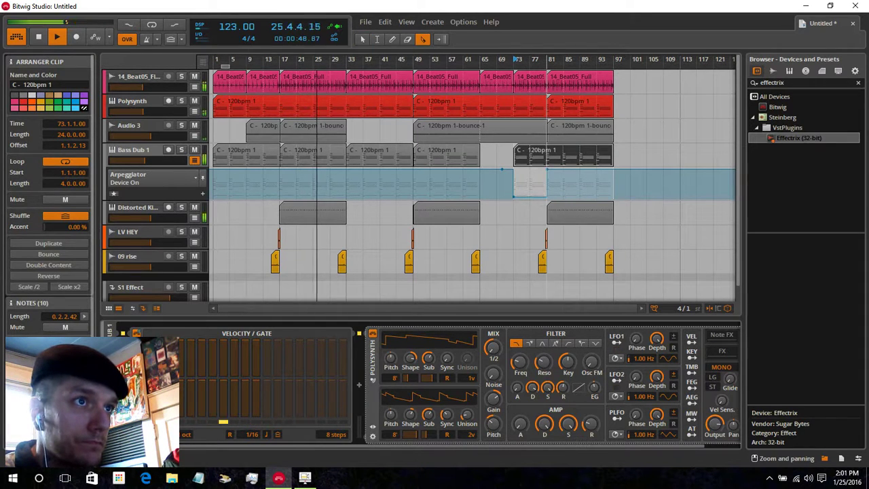
click(547, 156)
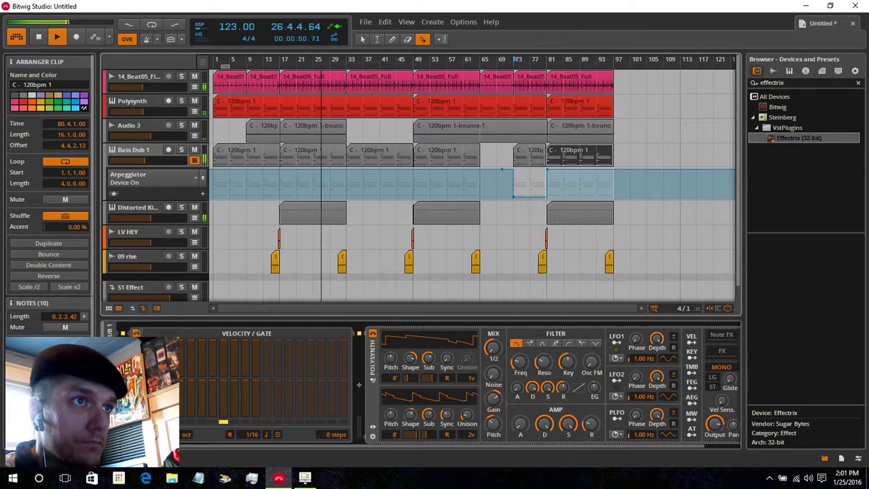
click(363, 39)
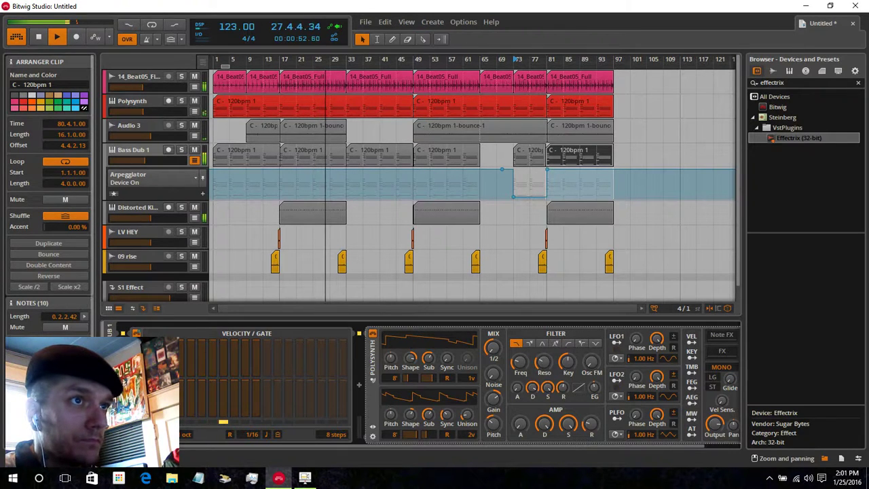
- Extend the loop length of both split Bass Dub 1 clips to 4.0.1.13
double_click(530, 156)
drag(451, 326, 427, 293)
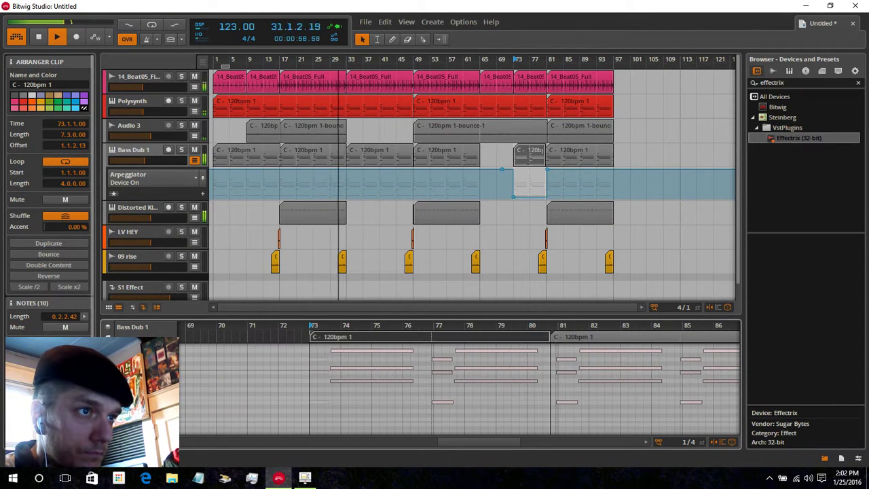
drag(431, 337, 434, 336)
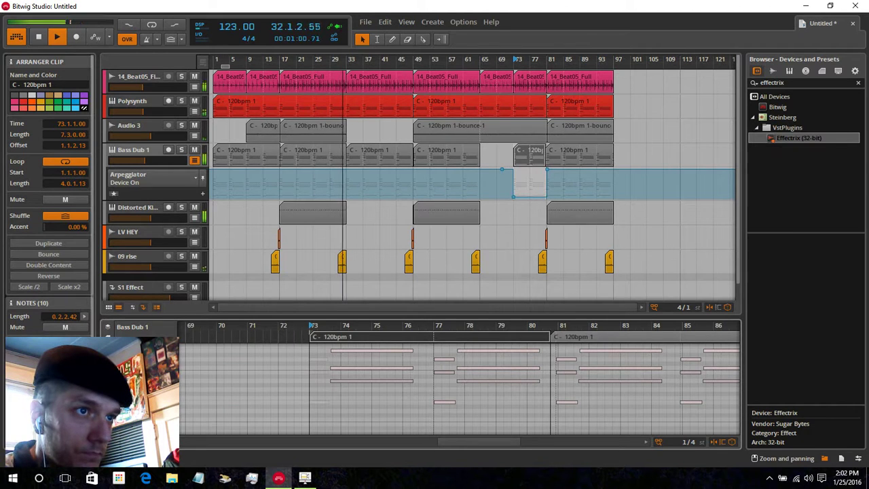
click(565, 336)
drag(556, 337, 559, 336)
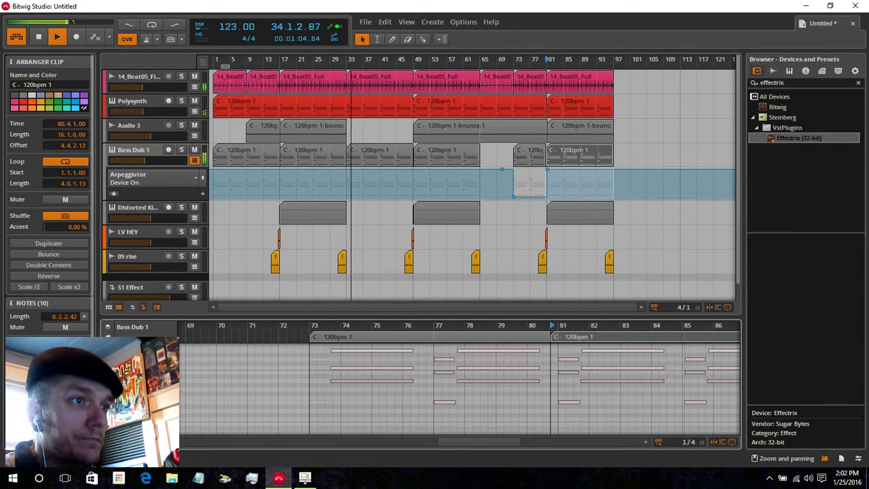
- Delete the upper chord notes in the Bass Dub 1 clip at bar 73, keeping only the lowest ones, and hide the track's automation
scroll(465, 390, up, 2)
scroll(464, 389, down, 1)
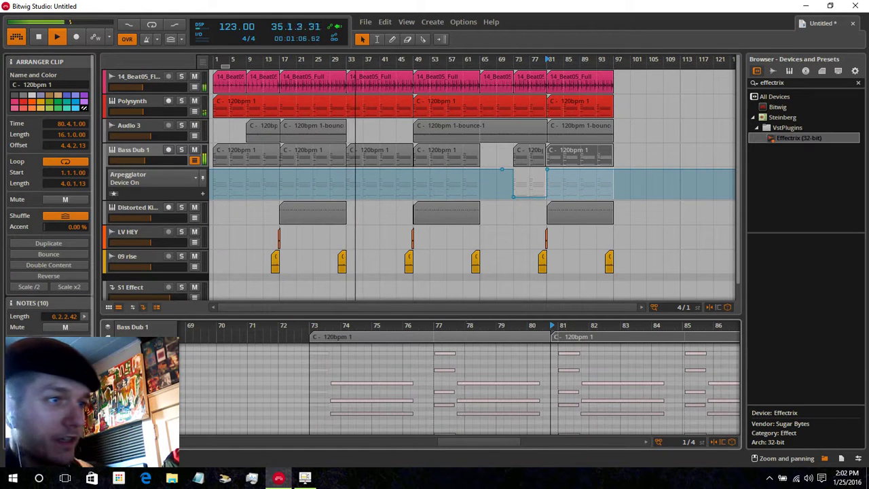
drag(332, 407, 481, 353)
key(Delete)
scroll(464, 381, down, 2)
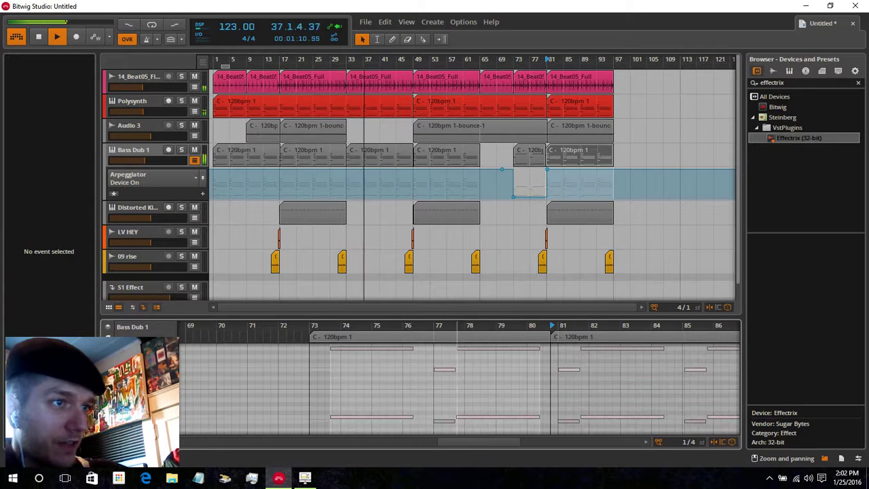
scroll(462, 381, up, 1)
scroll(458, 380, down, 2)
scroll(458, 381, up, 2)
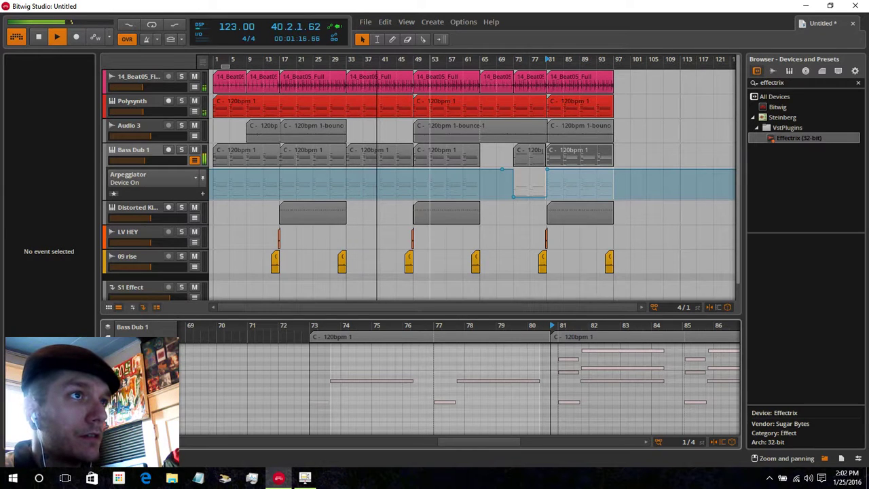
click(479, 101)
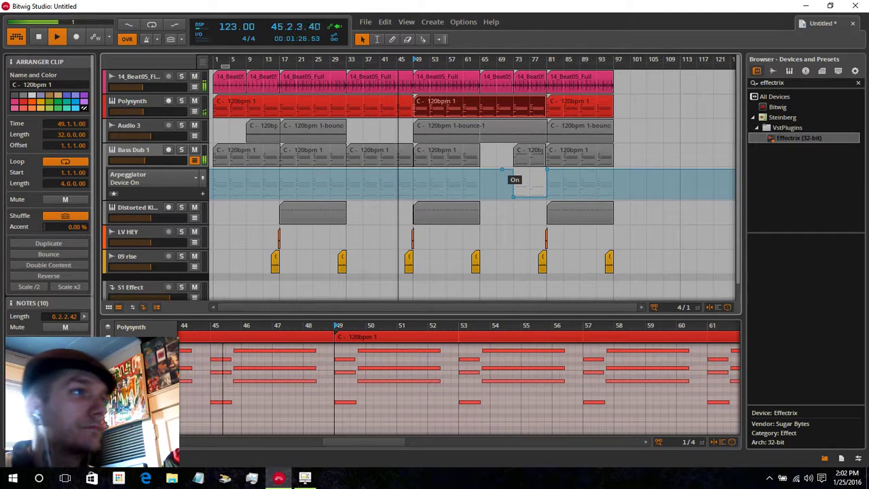
click(195, 160)
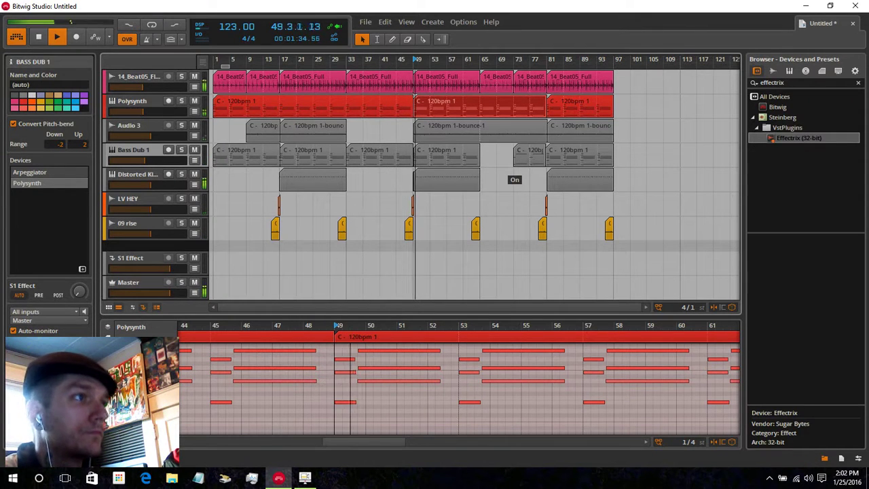
- In the Audio 3 track's Filter Cutoff automation, ramp the cutoff from 342 Hz at bar 65 to 18.6 kHz at bar 73, and hide the lane
click(131, 125)
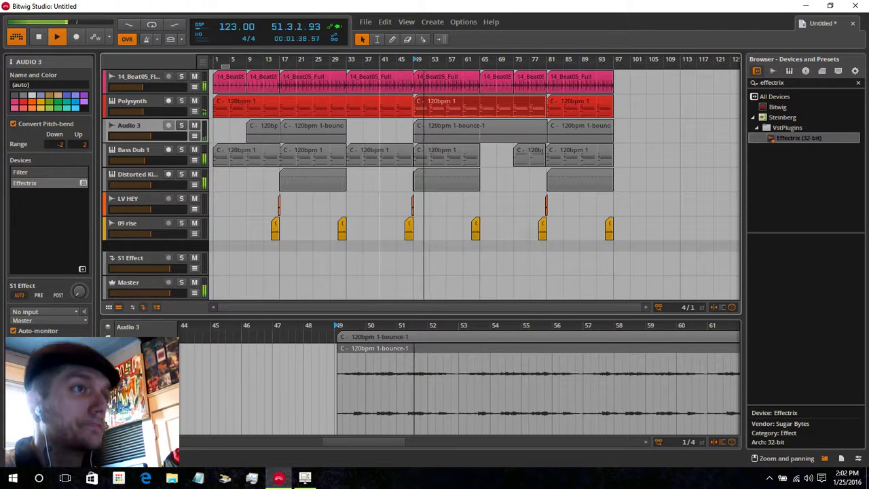
click(82, 269)
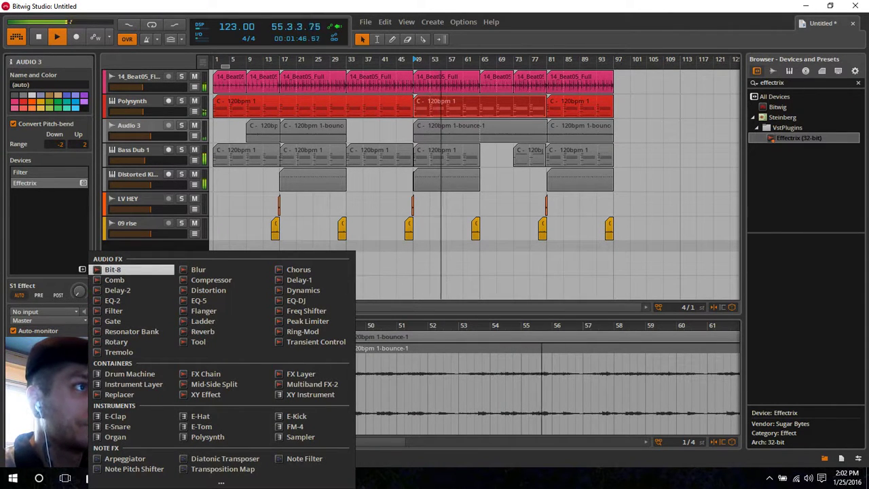
key(Escape)
click(45, 172)
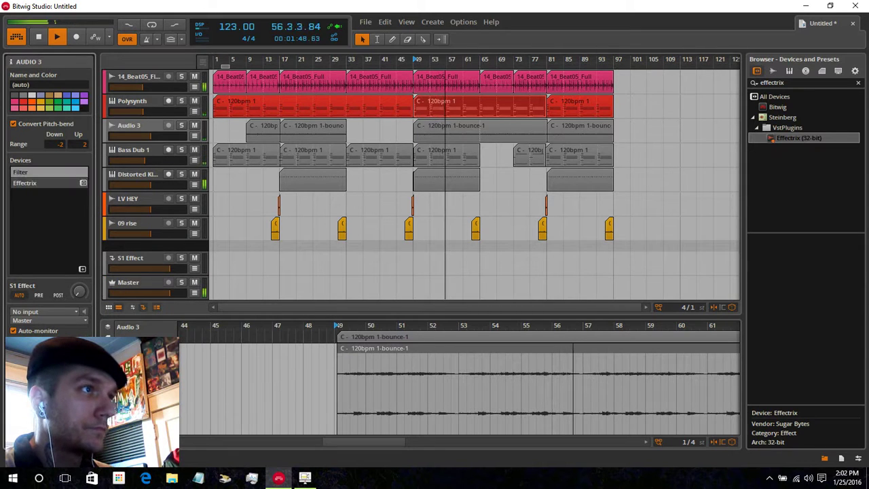
click(195, 136)
click(151, 159)
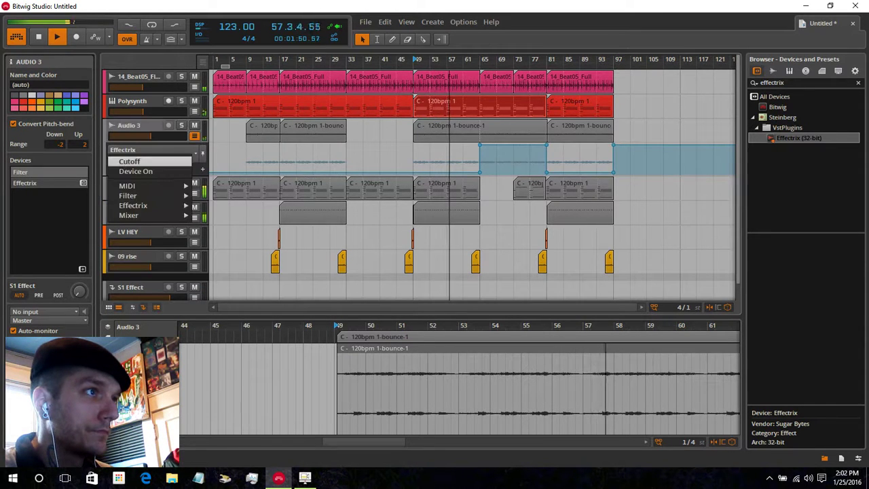
mouse_move(151, 195)
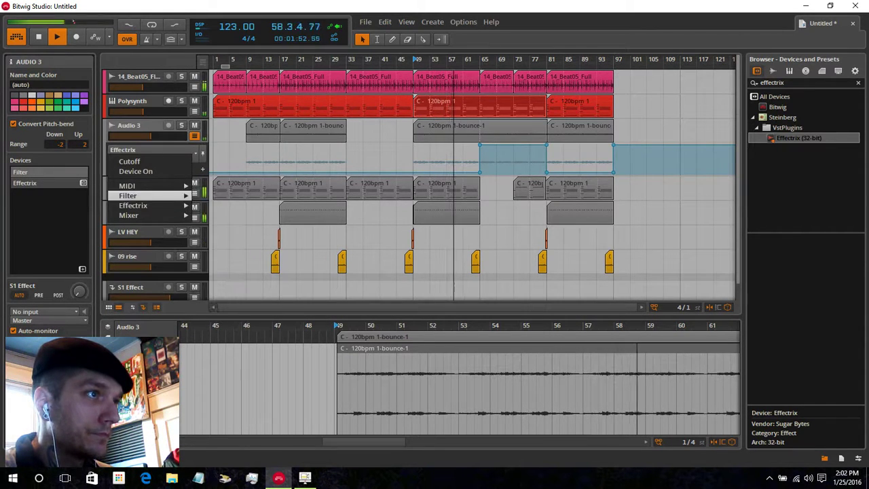
click(214, 283)
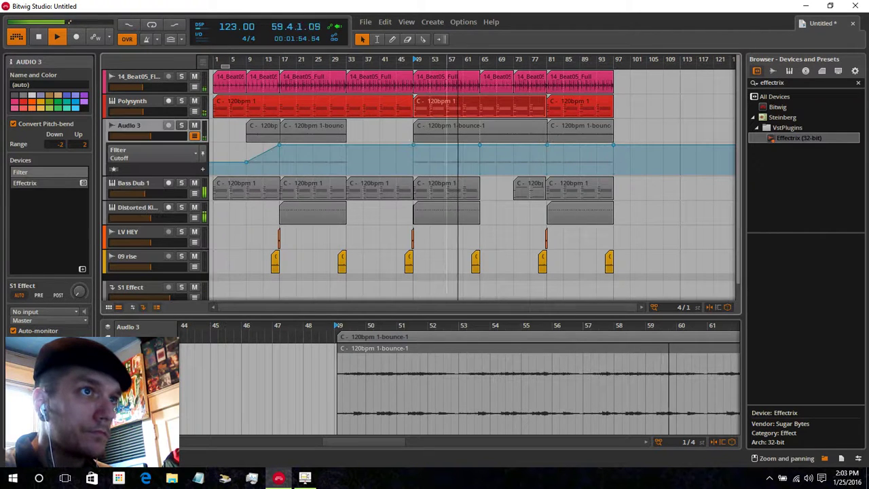
click(514, 144)
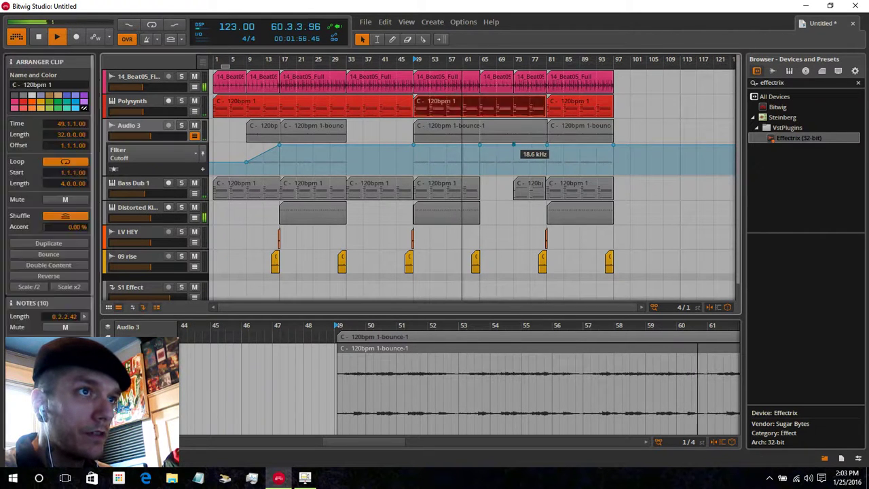
double_click(497, 156)
drag(497, 155, 480, 161)
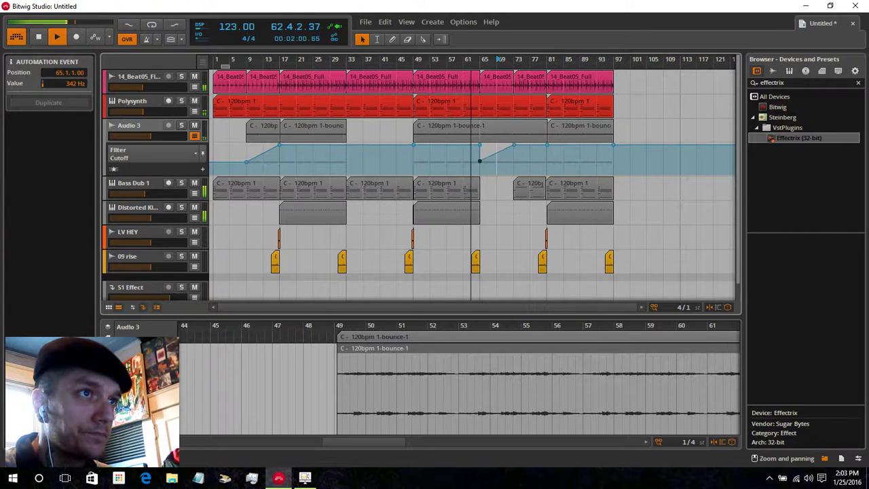
click(195, 136)
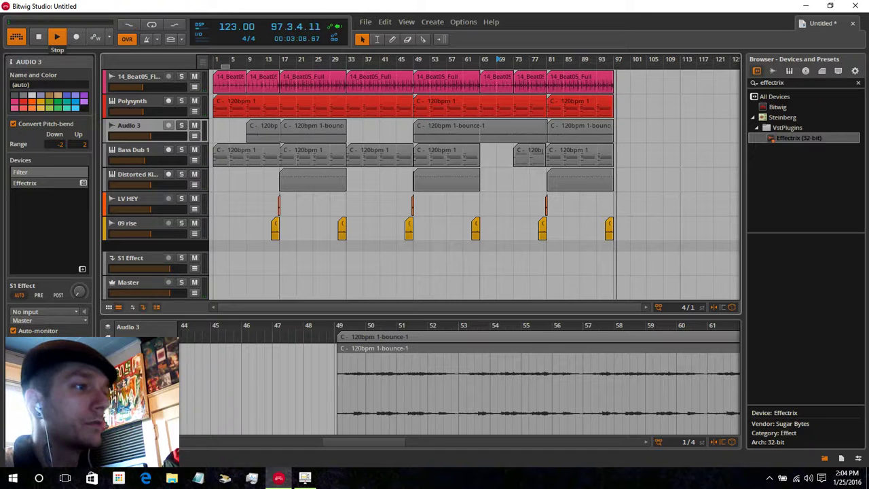
- Stop playback and save the project as 10minutetut1 in the Projects folder under Documents, Bitwig Studio
key(space)
click(365, 21)
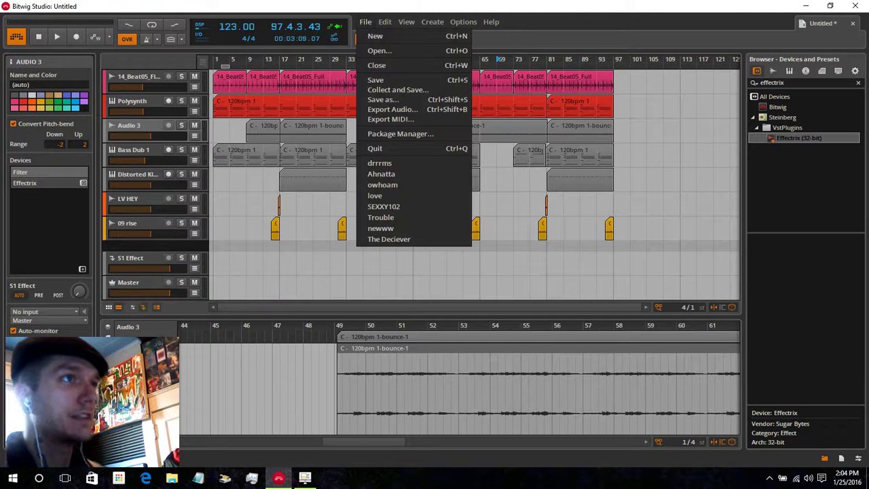
click(384, 99)
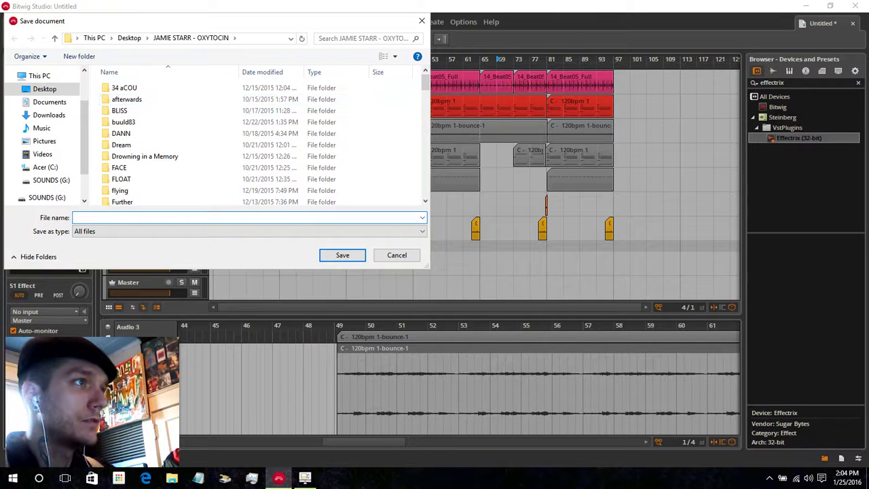
click(49, 102)
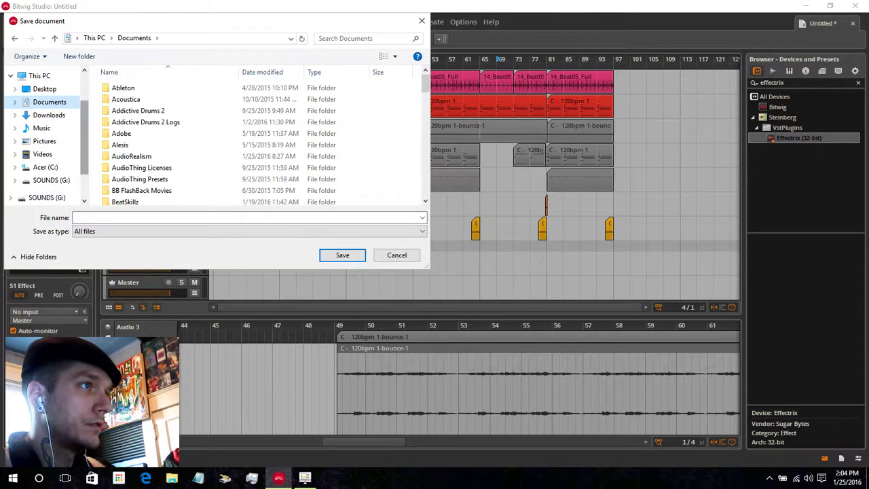
scroll(255, 184, down, 2)
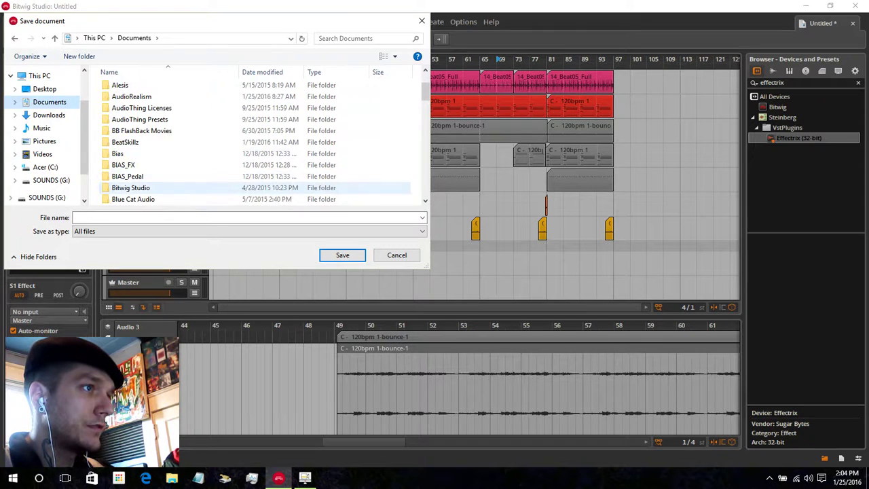
double_click(131, 188)
click(123, 123)
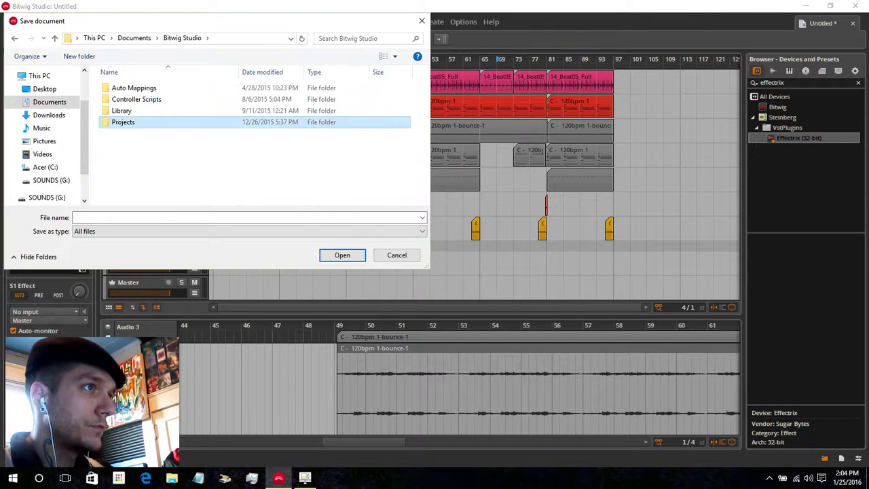
key(Return)
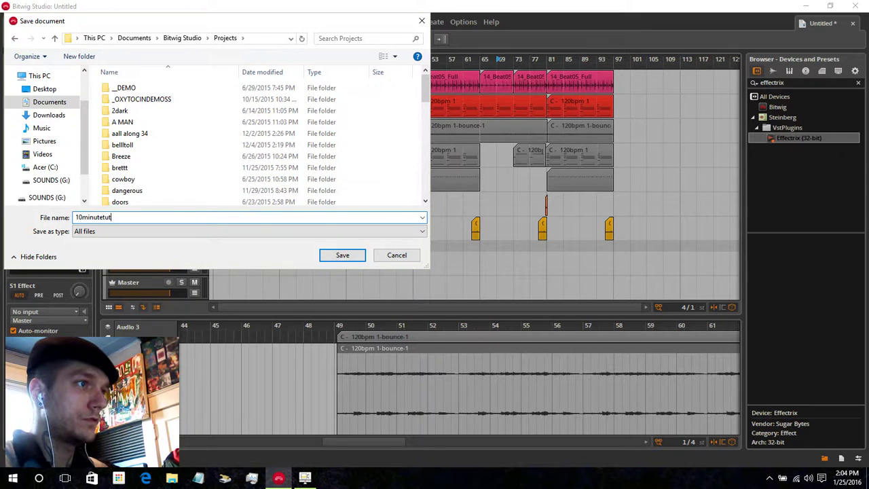
key(Return)
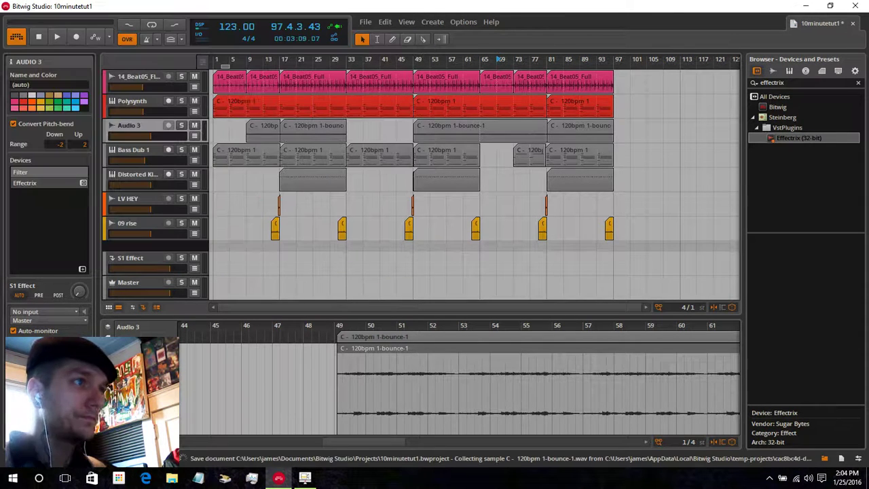